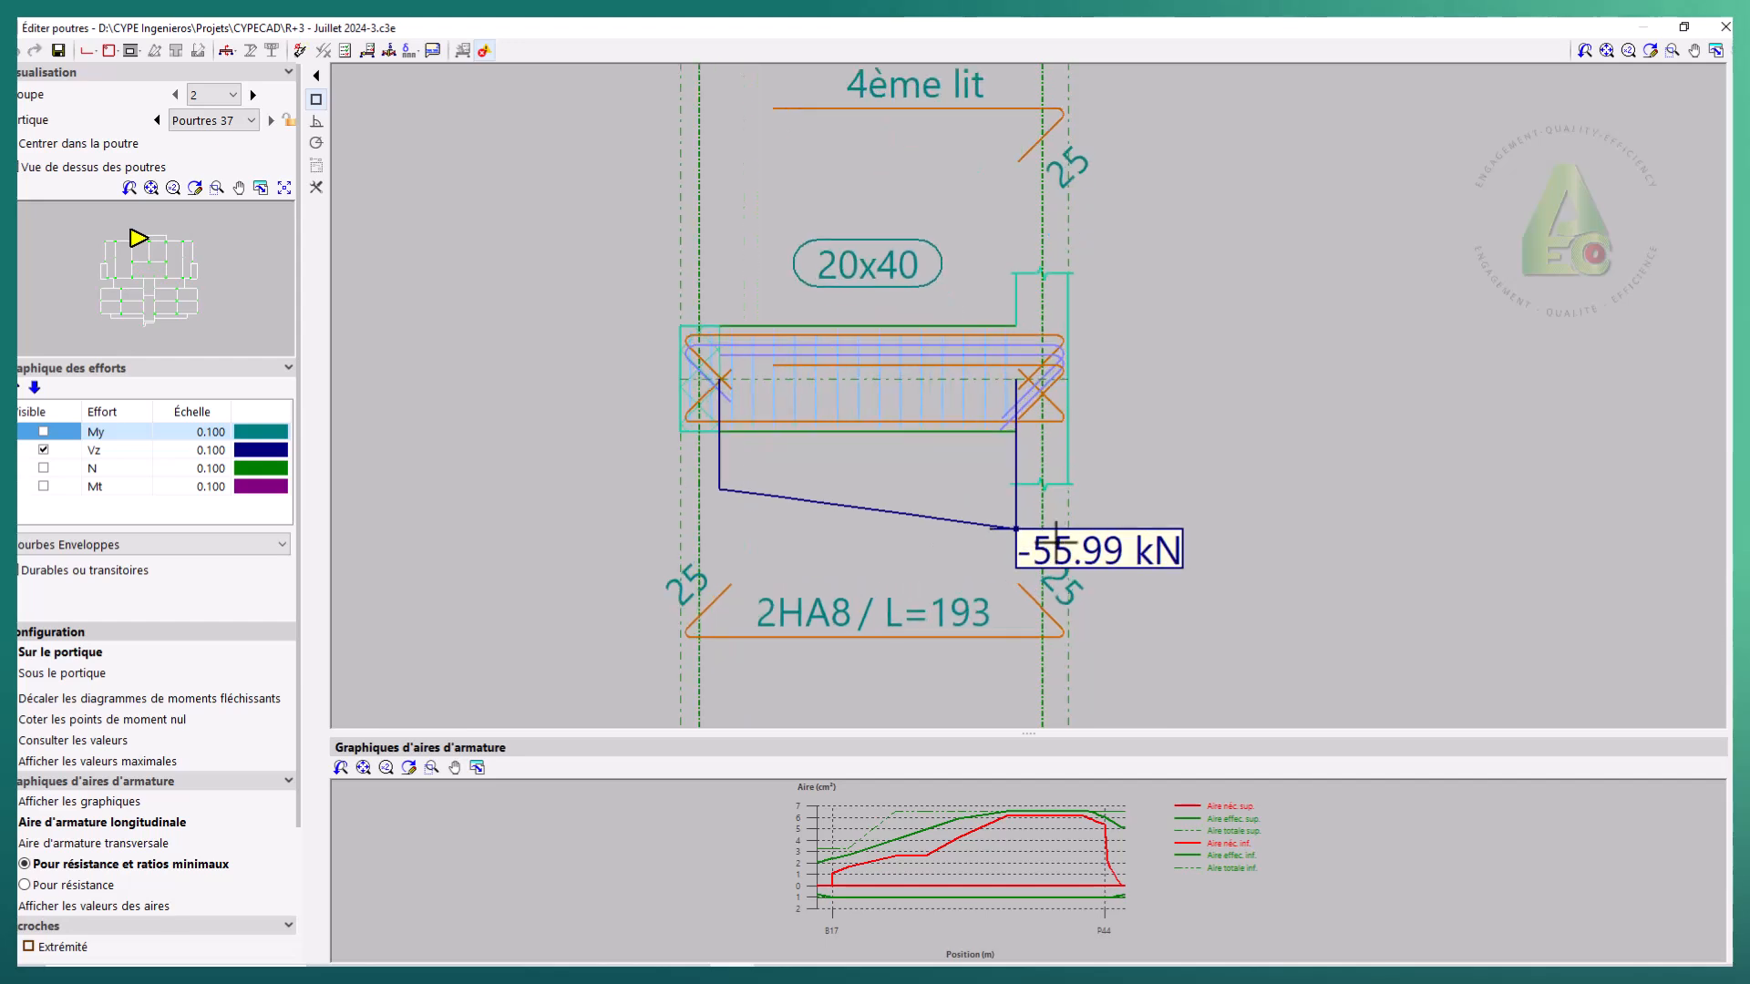
# - Display the My bending moment diagram on the 20x40 beam of frame Pourtres 37
pyautogui.click(44, 432)
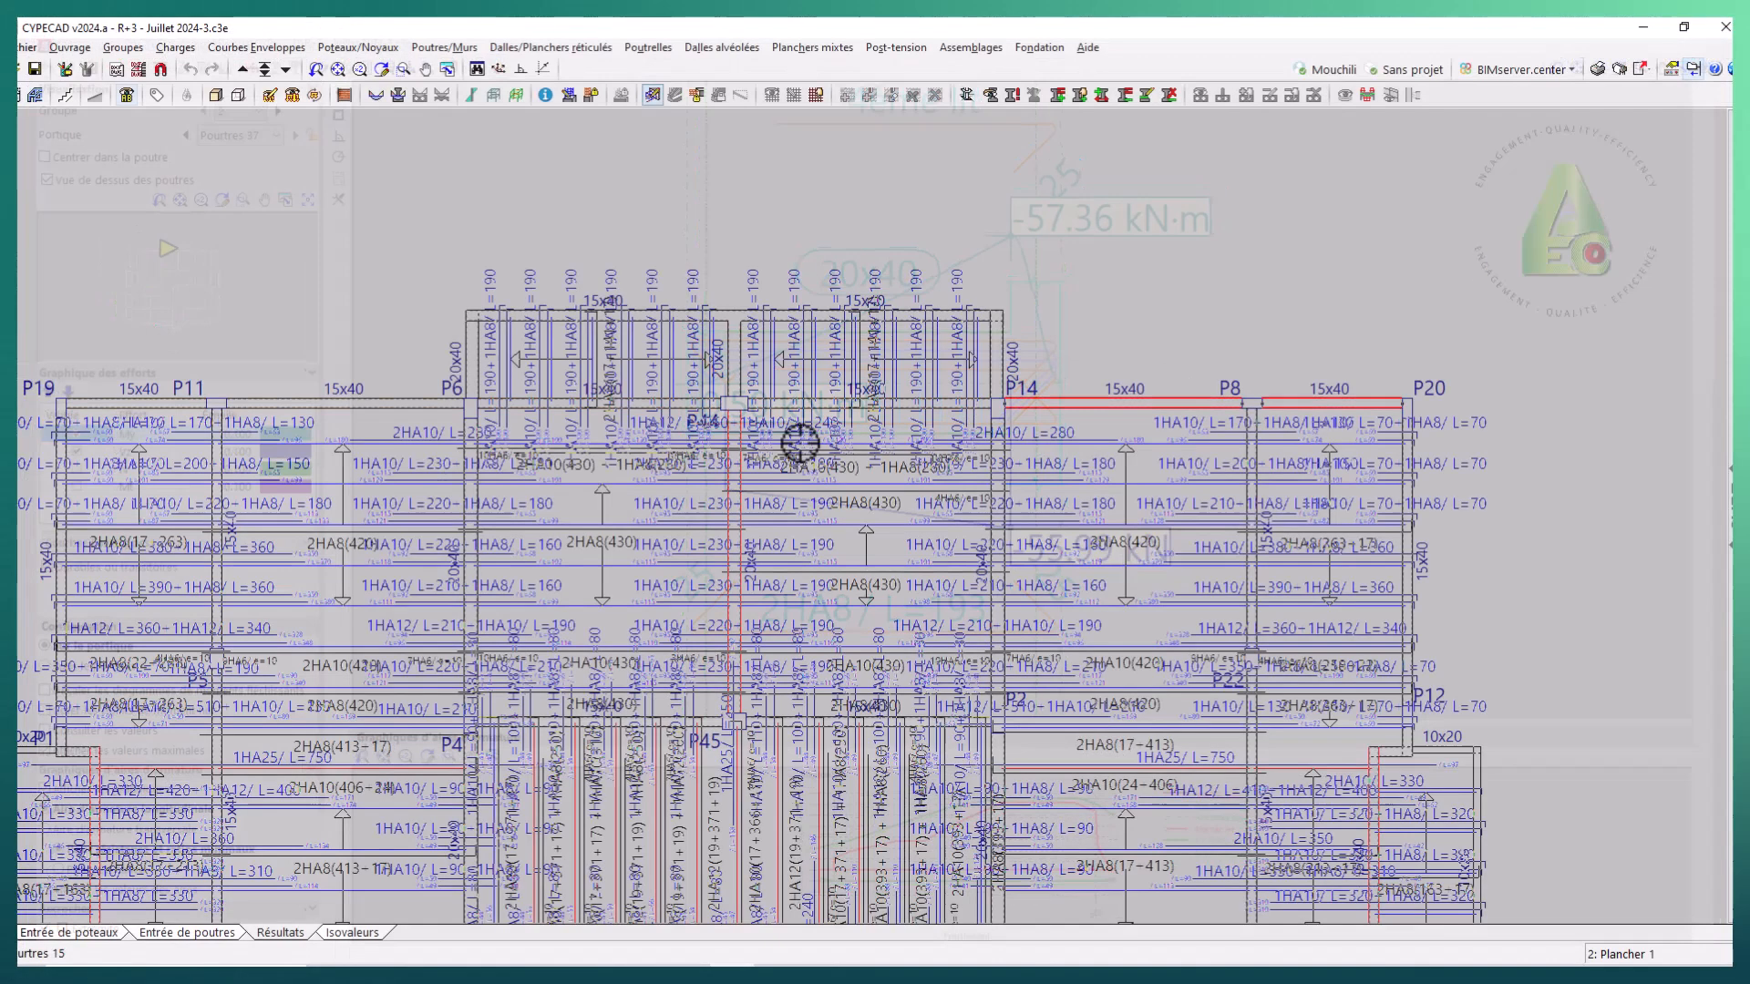
# - Return to beam entry and start a new short corbel, choosing the tapered shape instead of the rectangular one
pyautogui.click(174, 934)
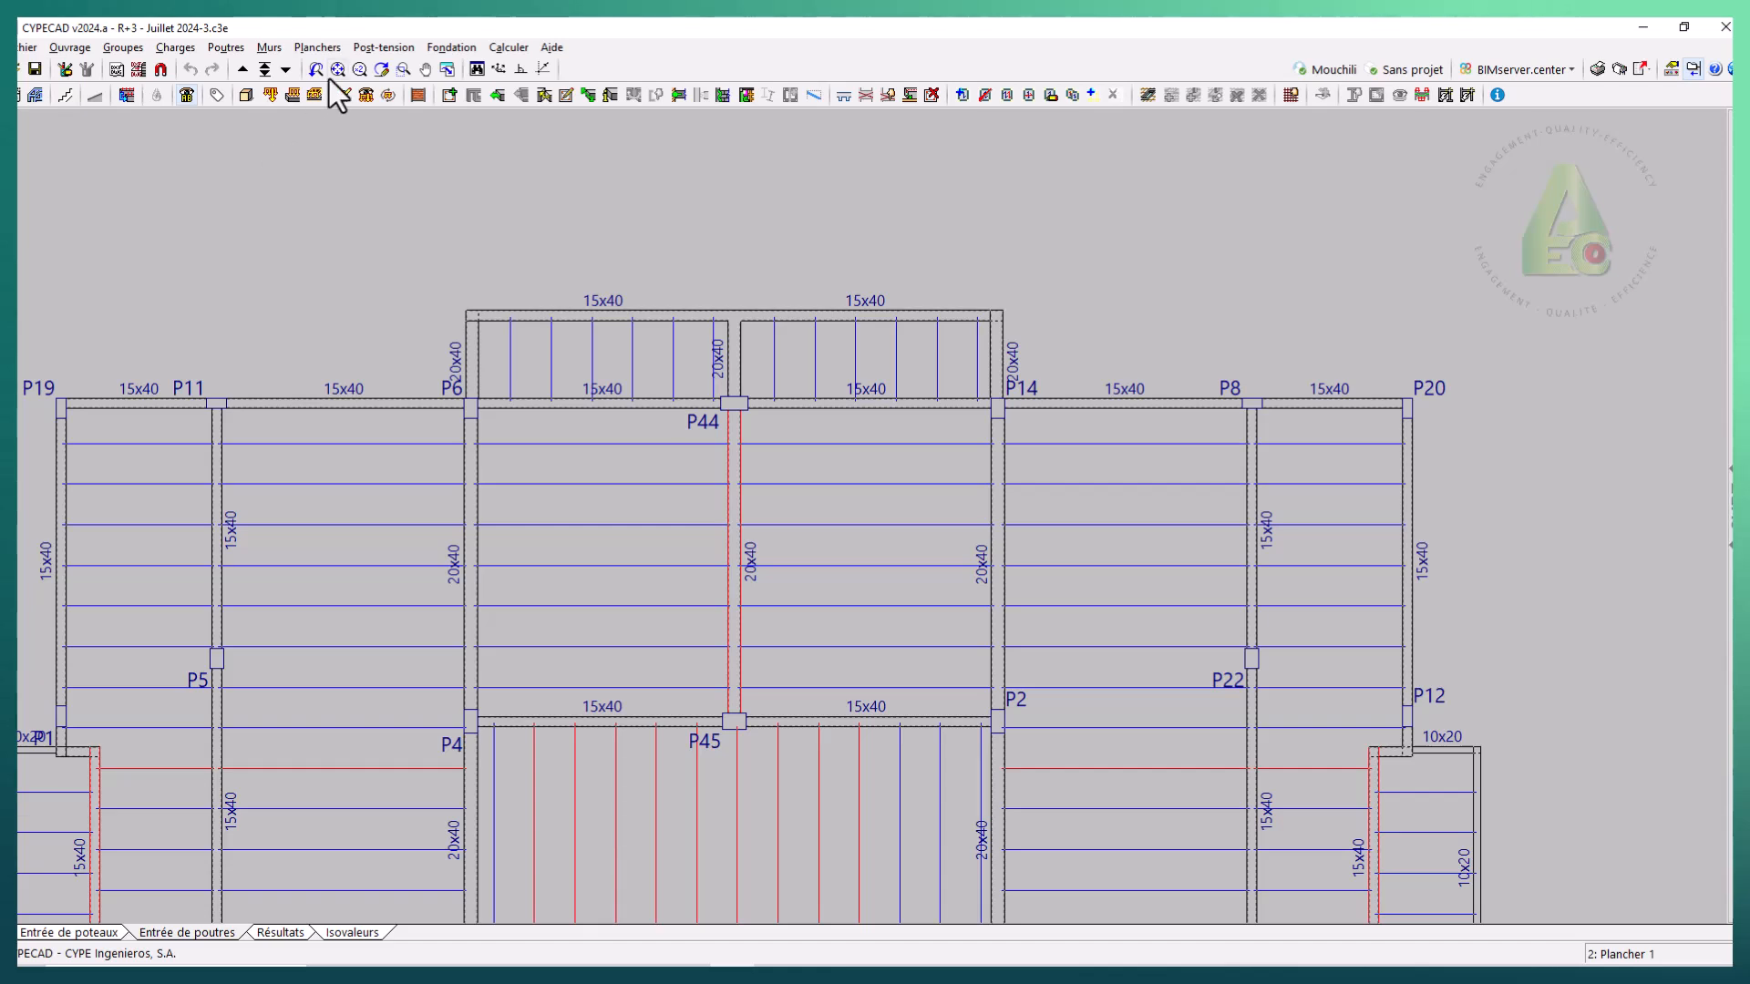
pyautogui.click(211, 48)
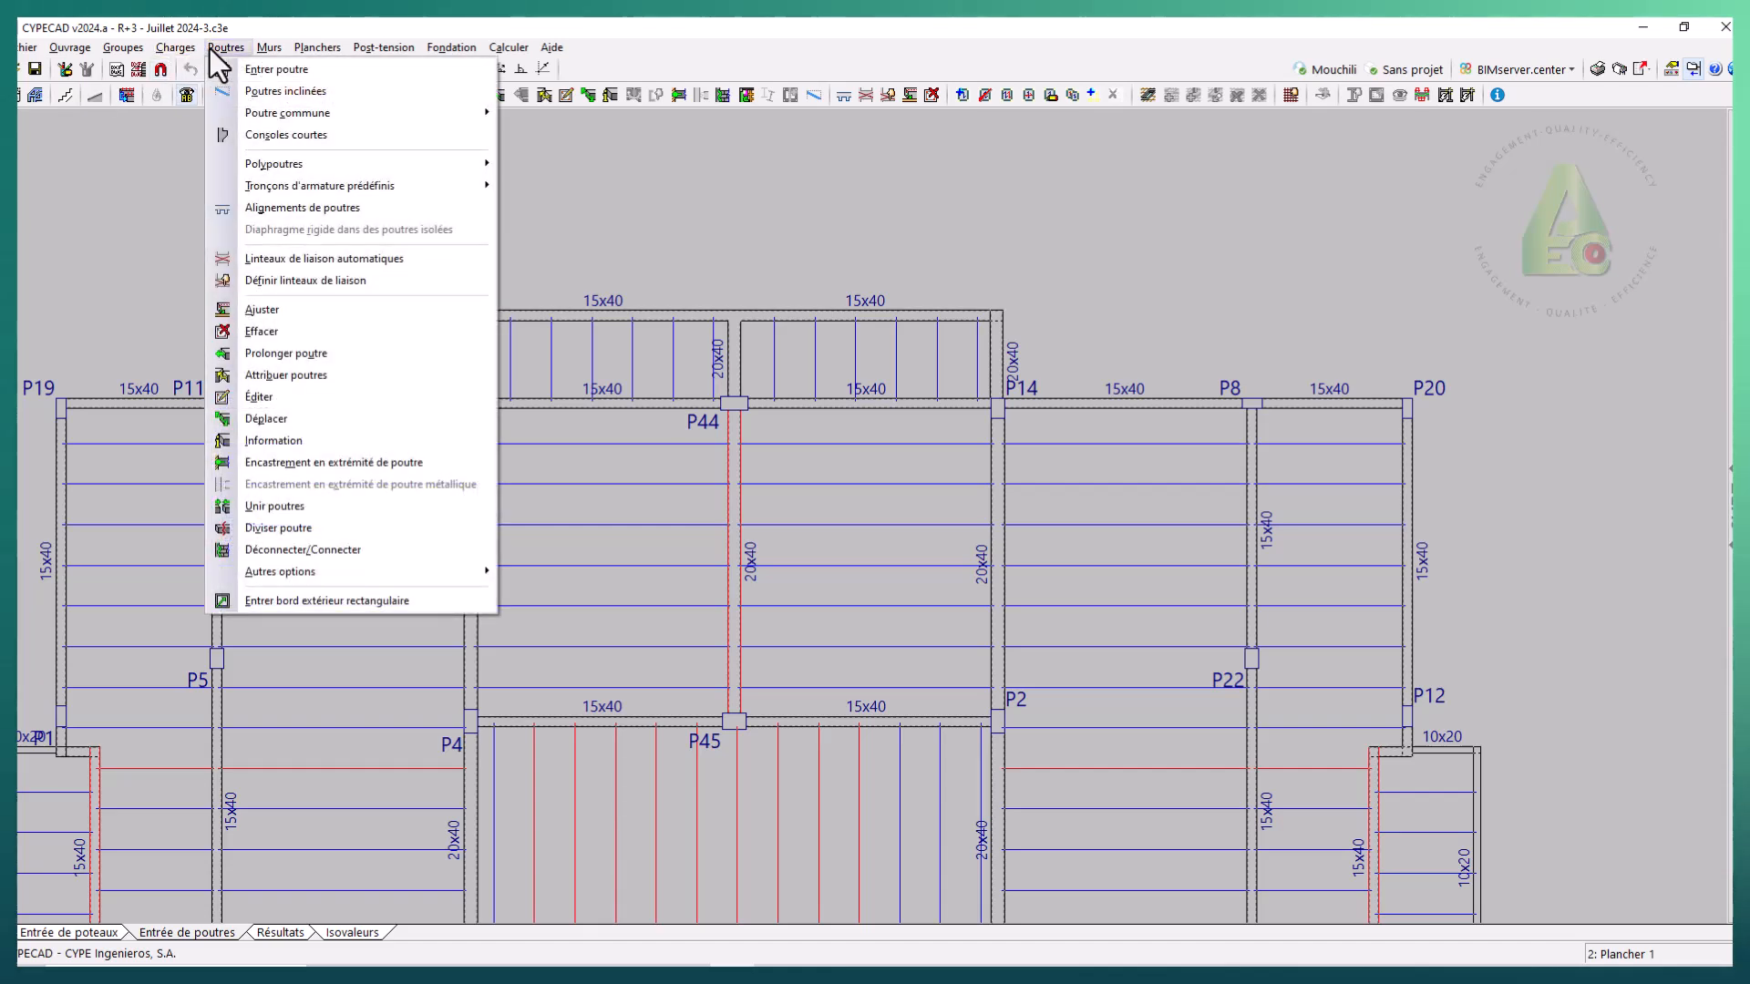
pyautogui.click(320, 137)
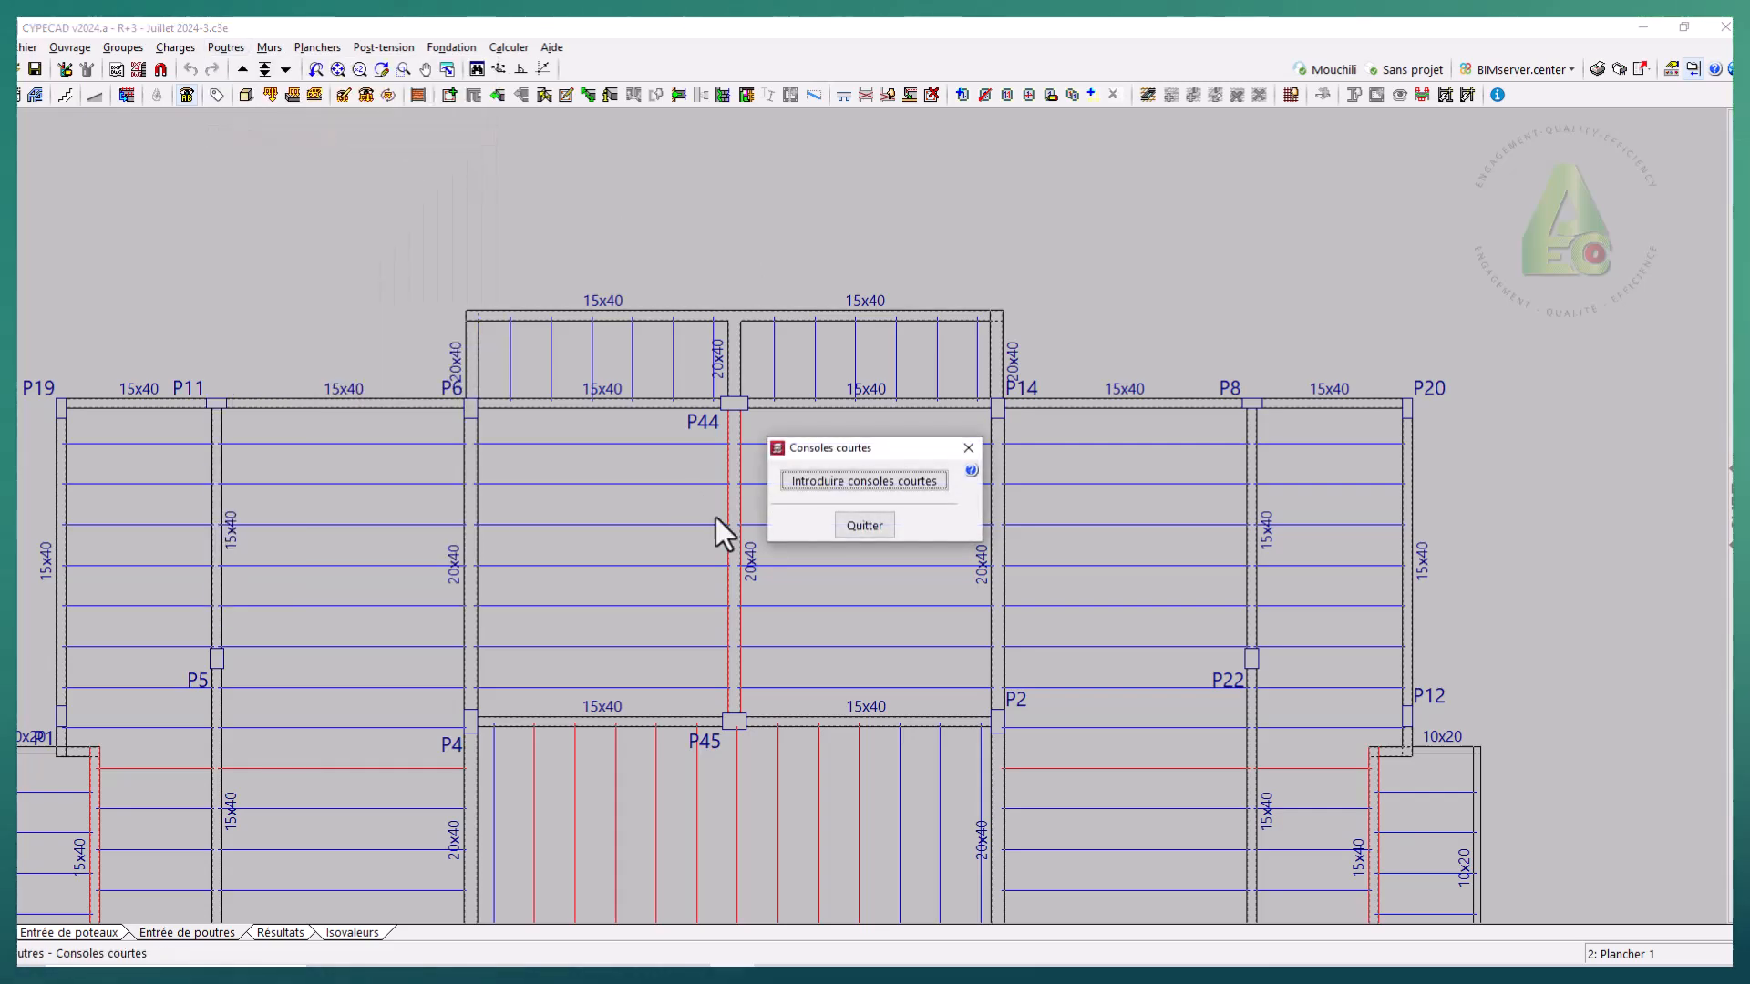
pyautogui.click(826, 479)
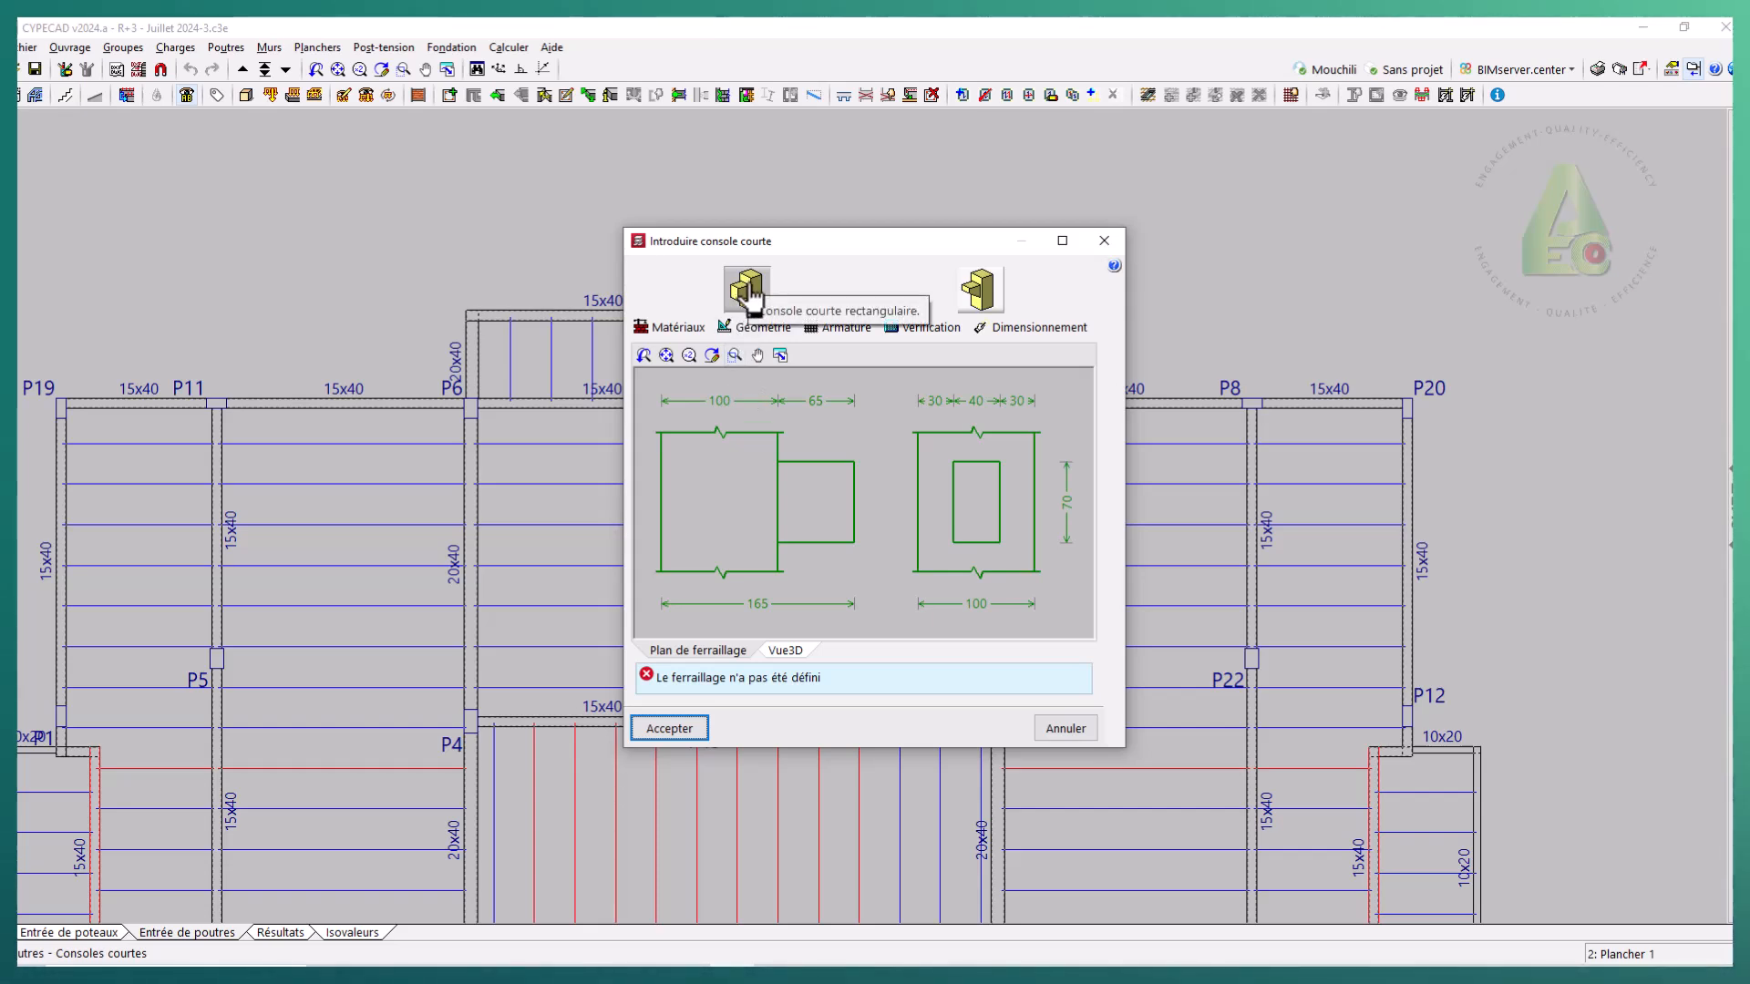
pyautogui.click(980, 296)
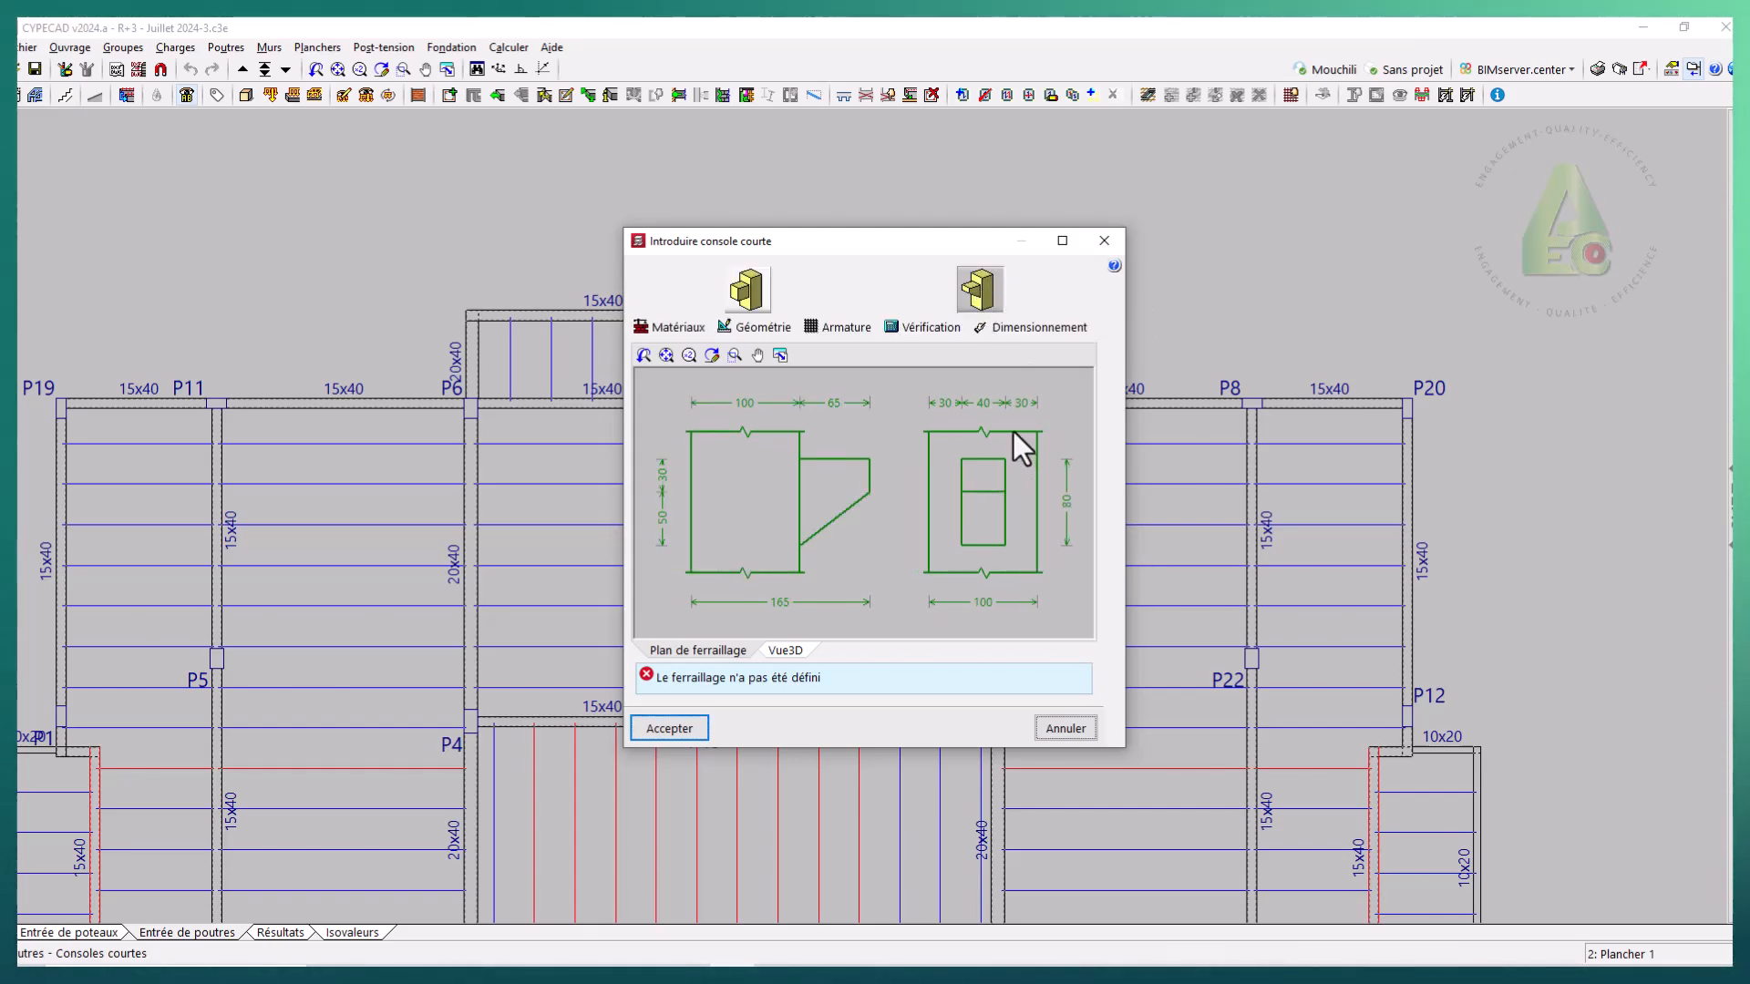
# - Set the corbel's smaller depth h1 to 0.20 m, projection L to 1.00 m and width D to 0.20 m
pyautogui.click(740, 330)
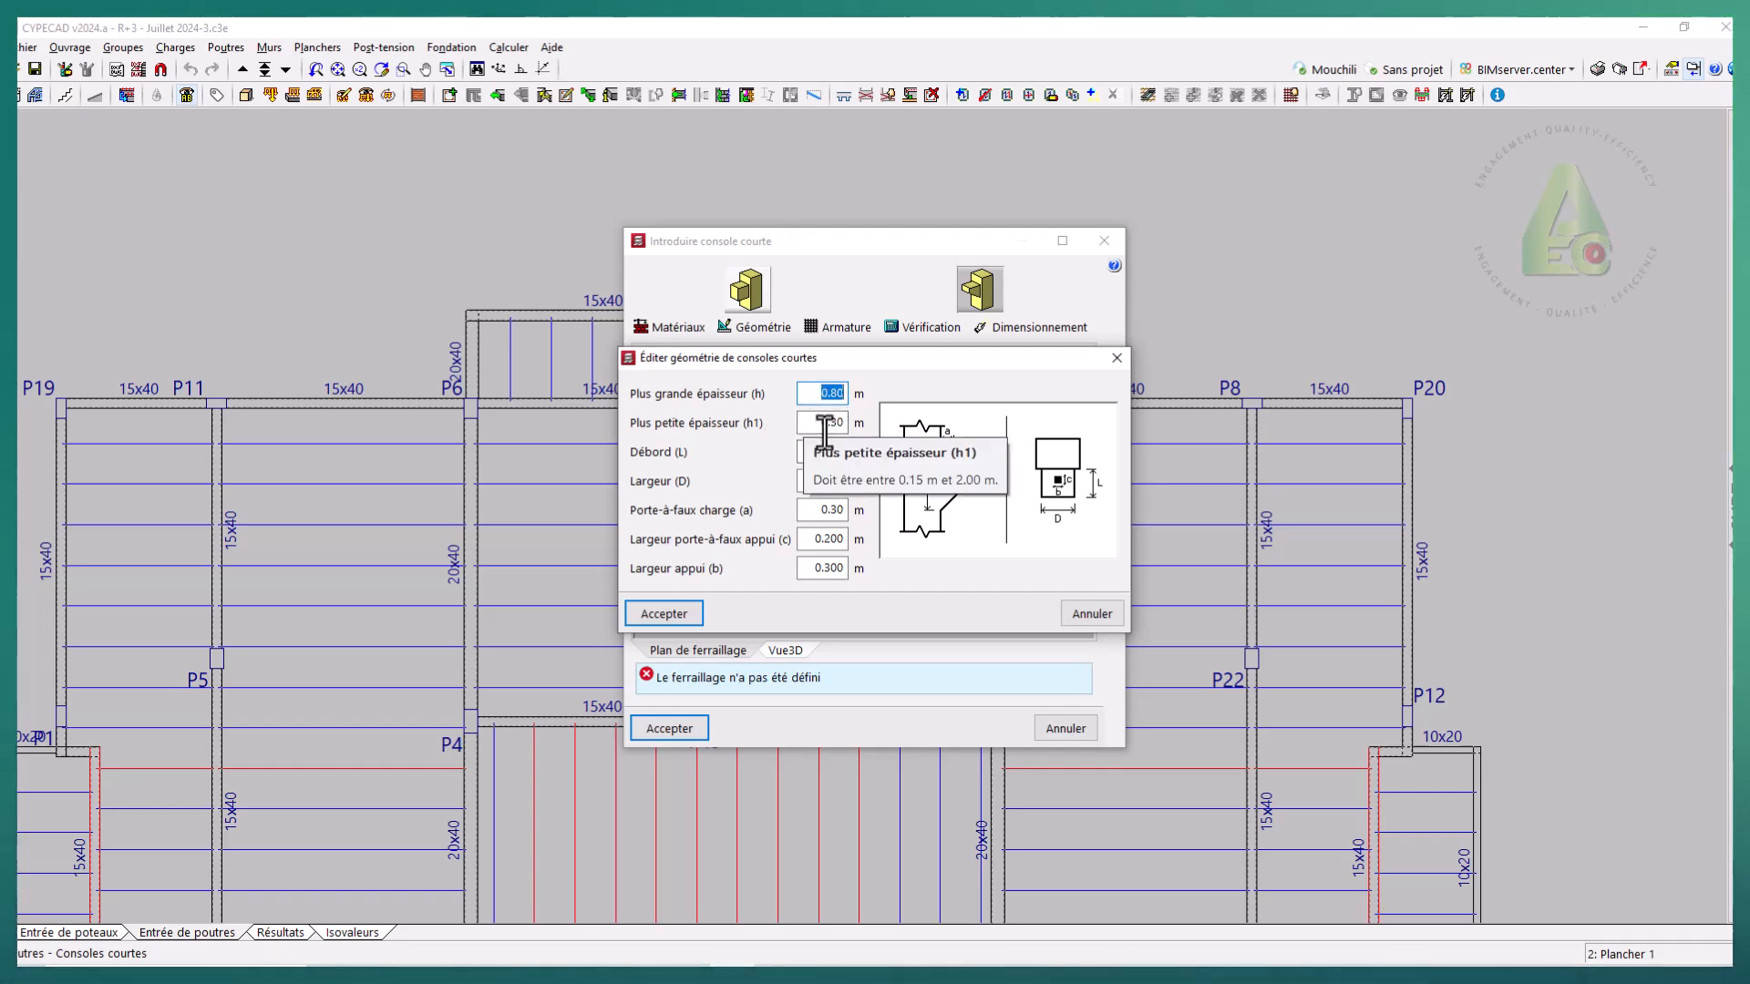
pyautogui.press('Tab')
pyautogui.write('0.2')
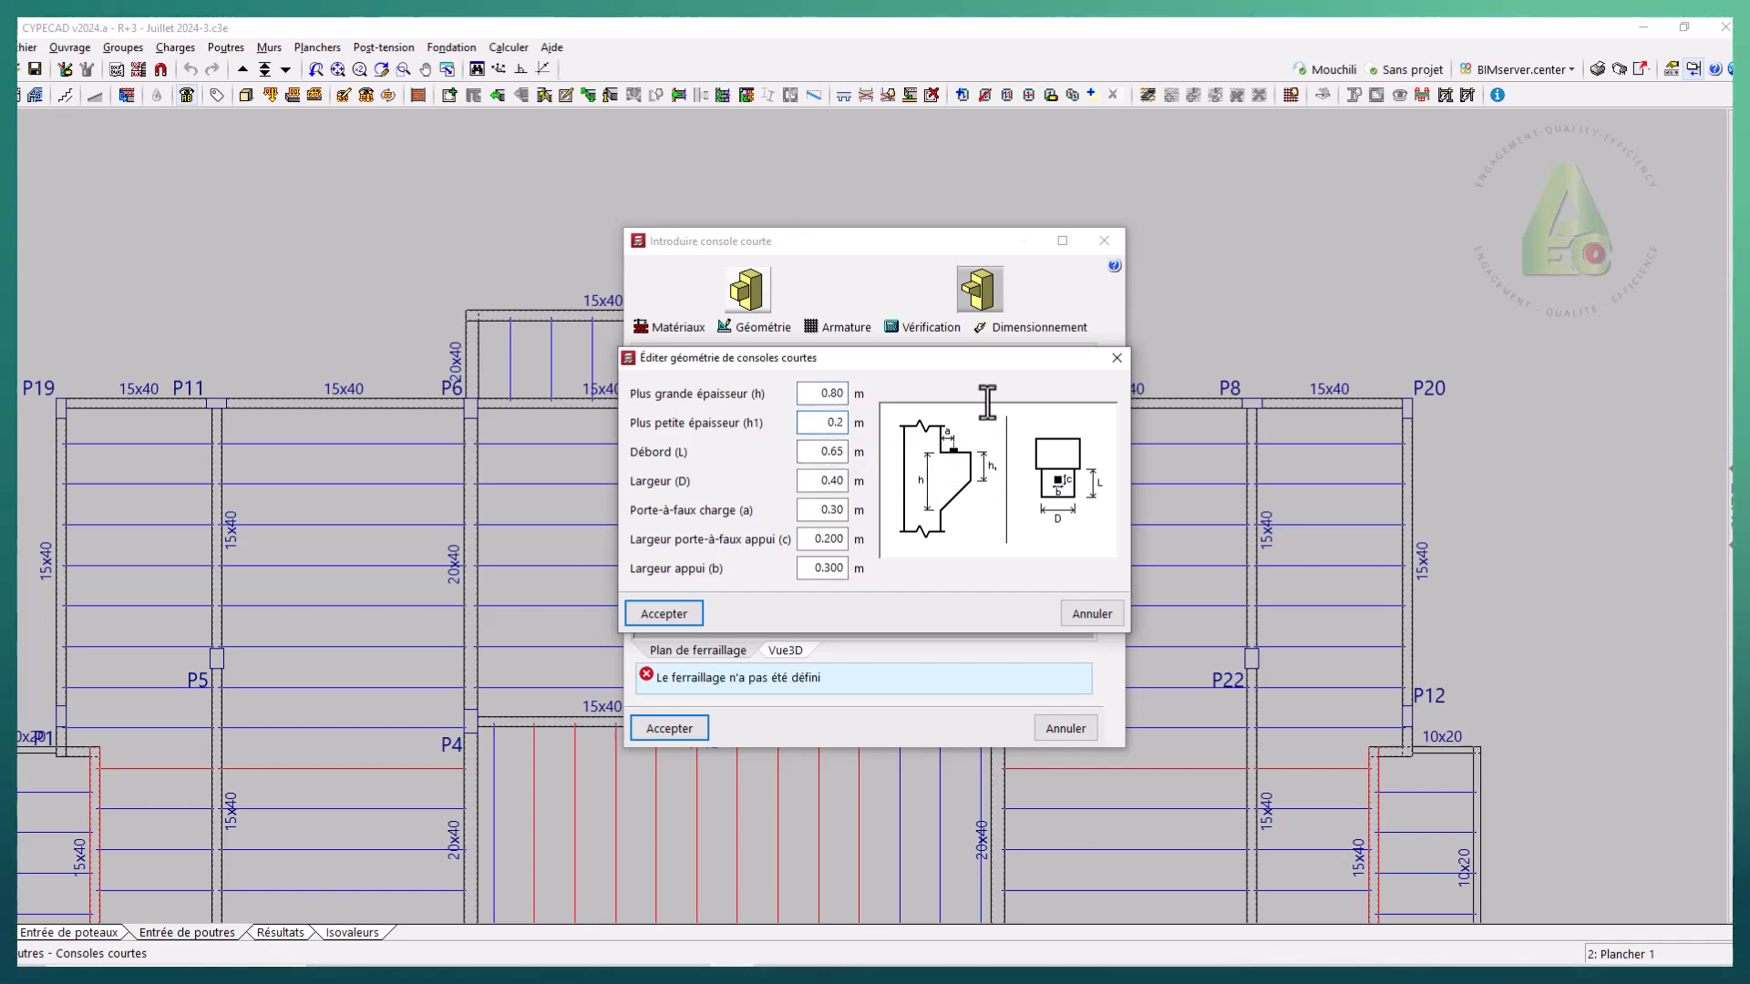
pyautogui.click(820, 450)
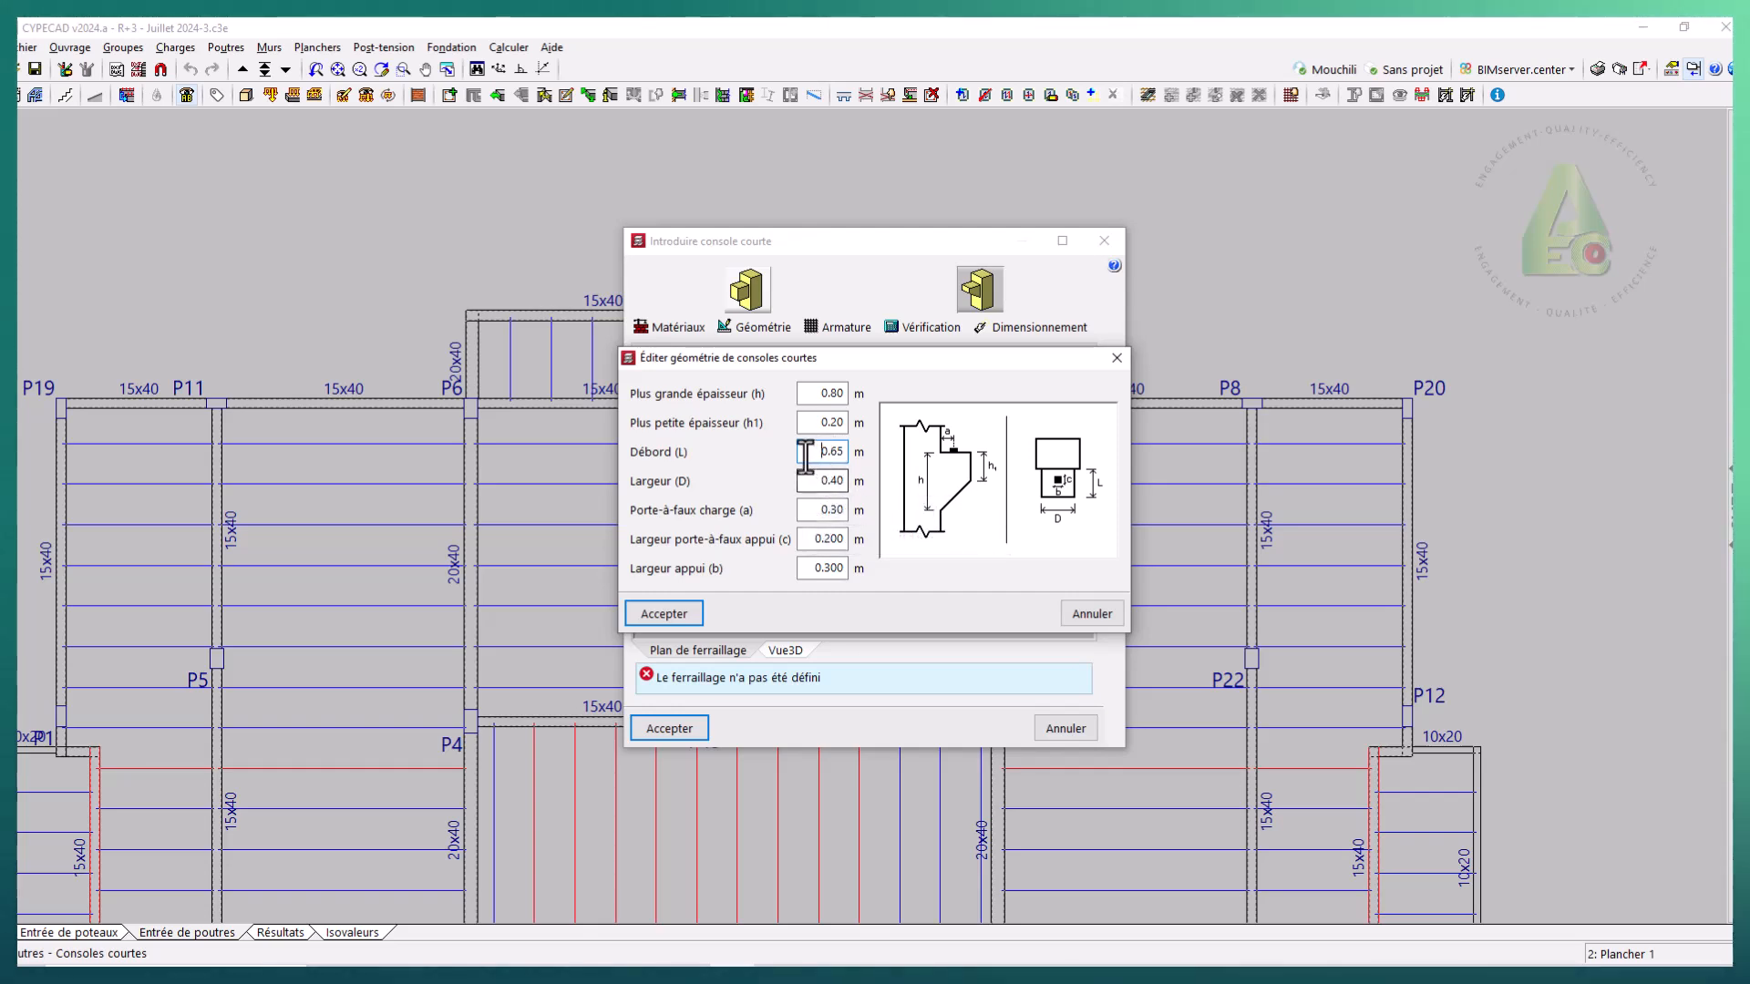
pyautogui.write('1')
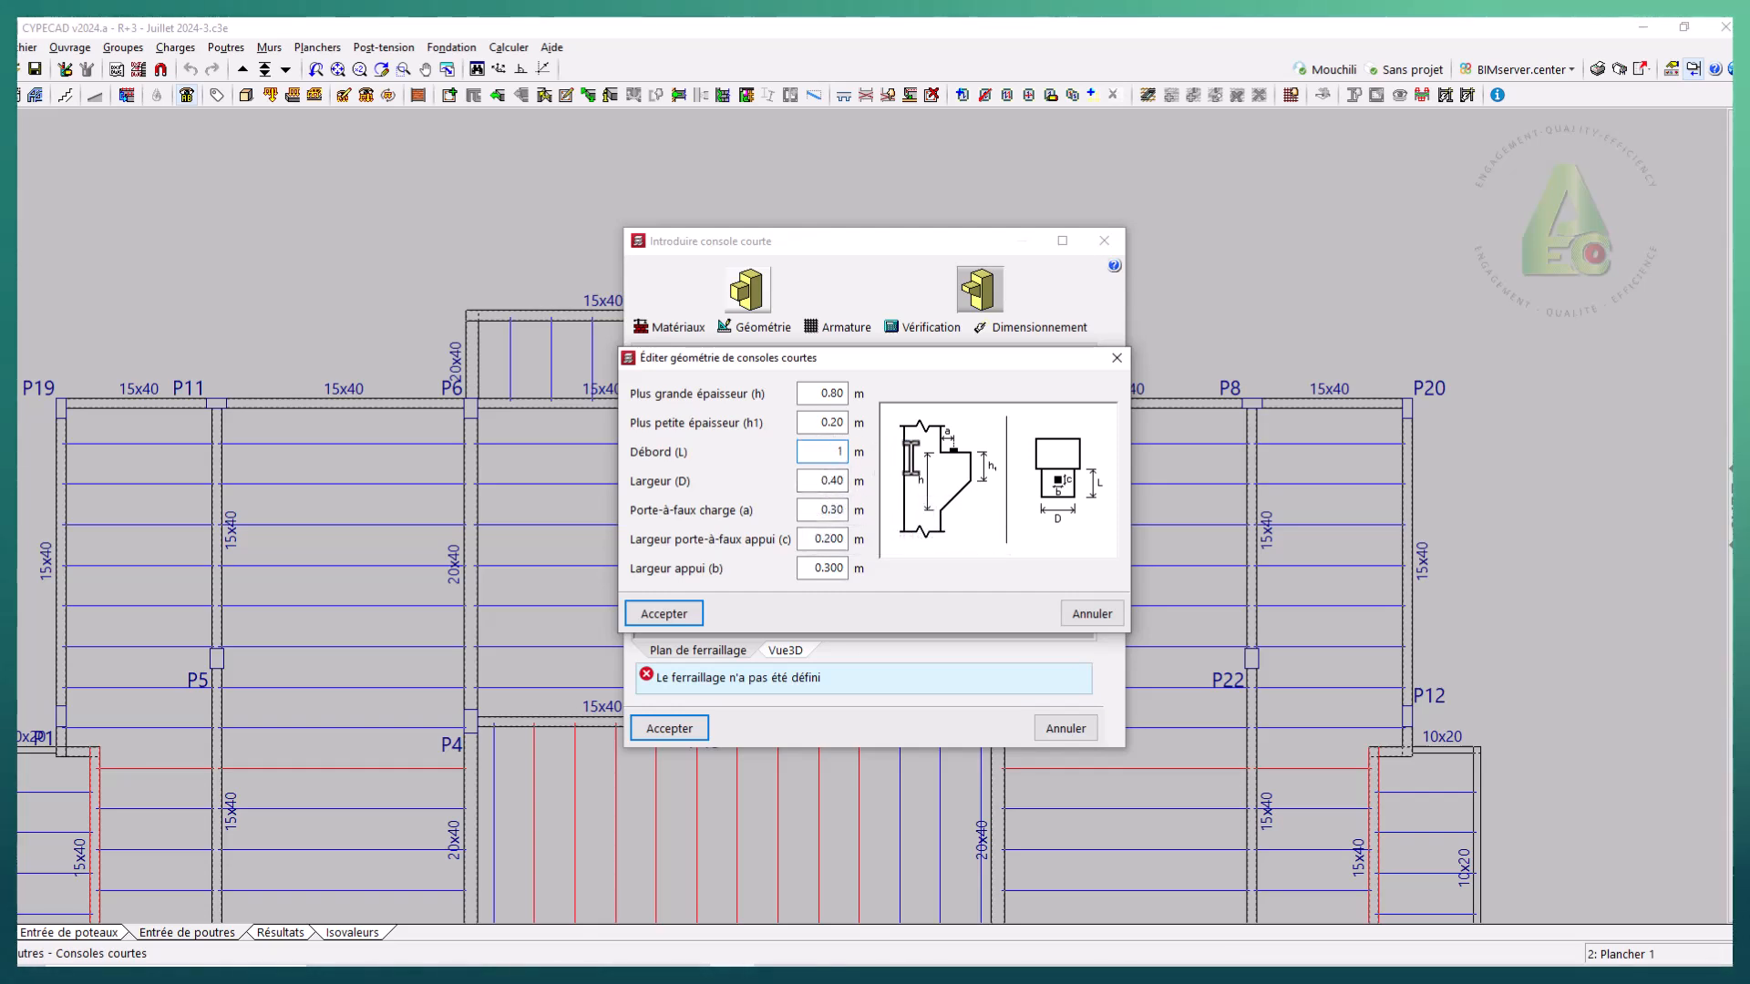
pyautogui.click(817, 481)
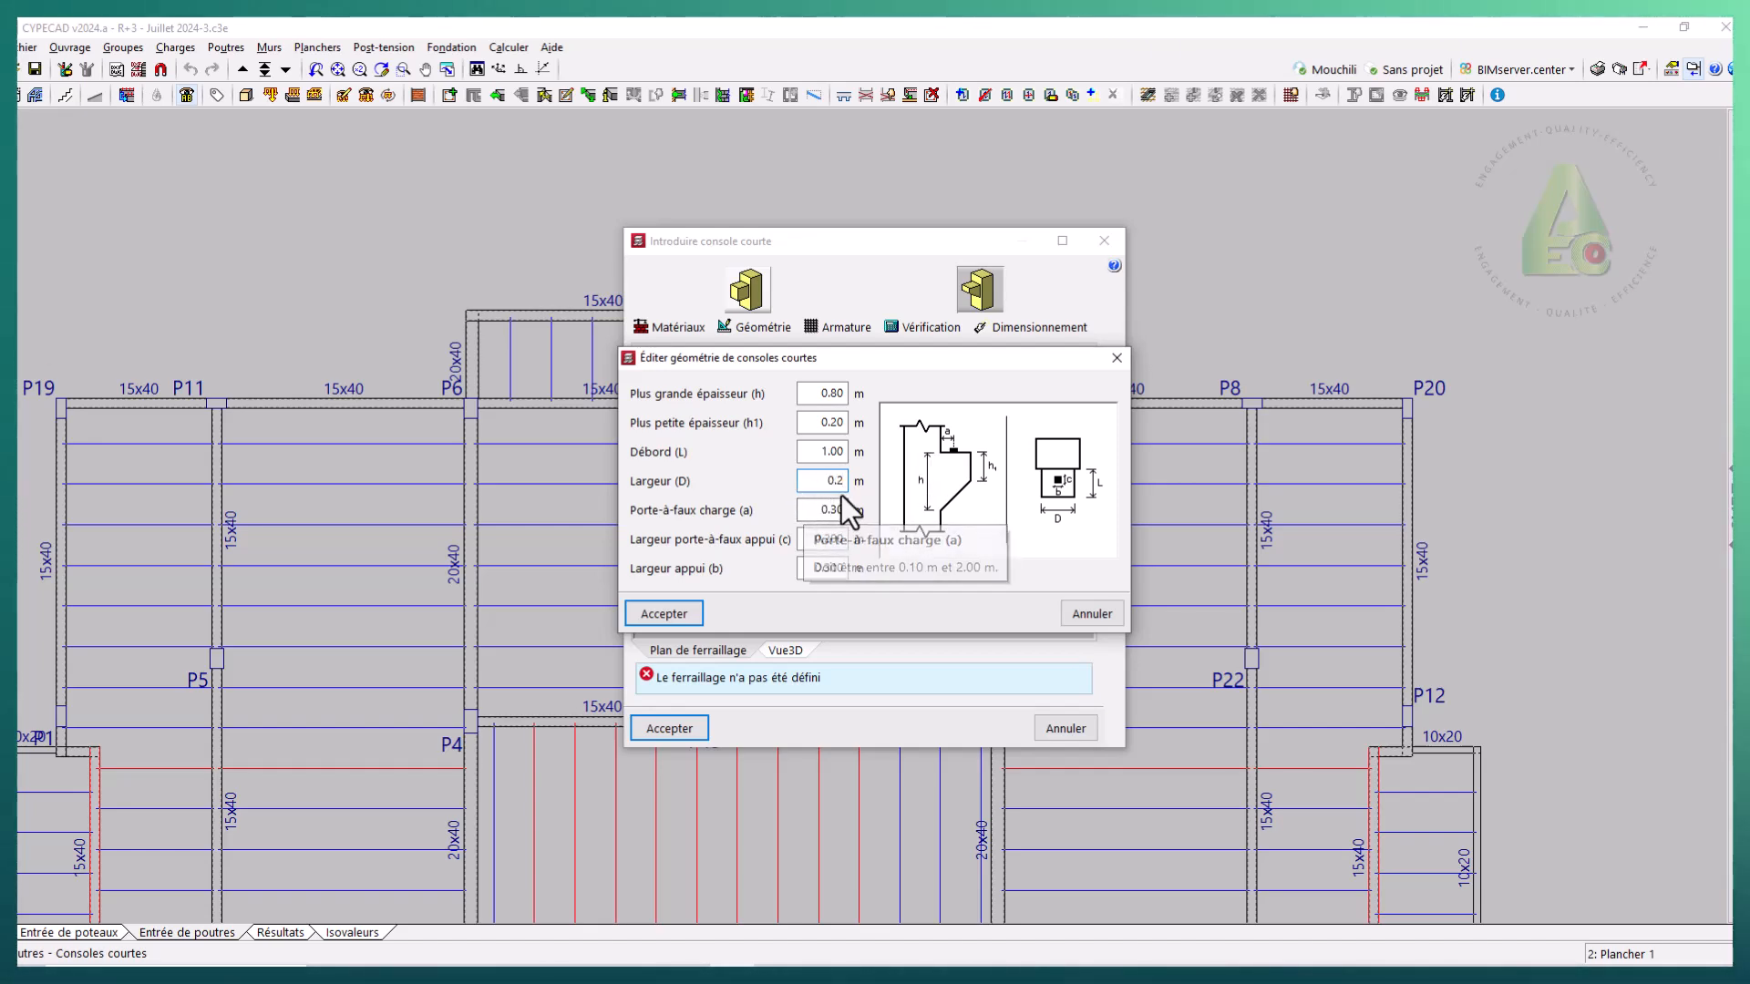
pyautogui.press('Tab')
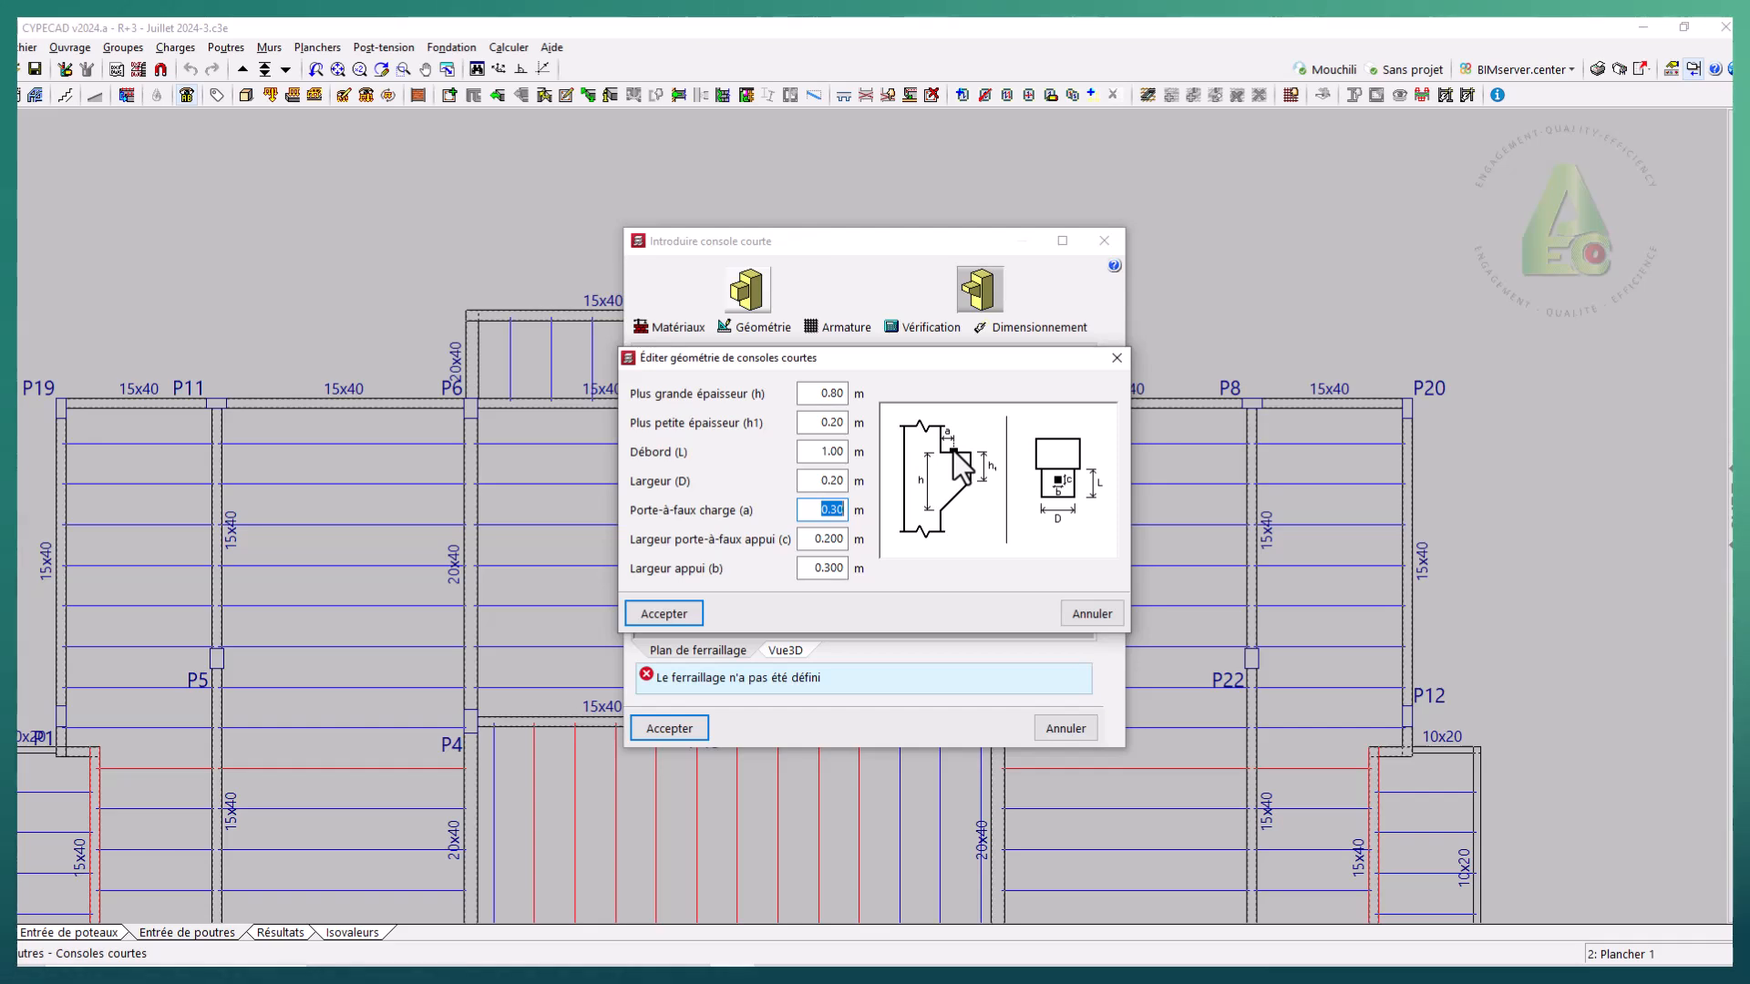
# - Set the corbel's bearing width b to 0.200 m and accept the geometry
pyautogui.click(811, 568)
pyautogui.write('0.2')
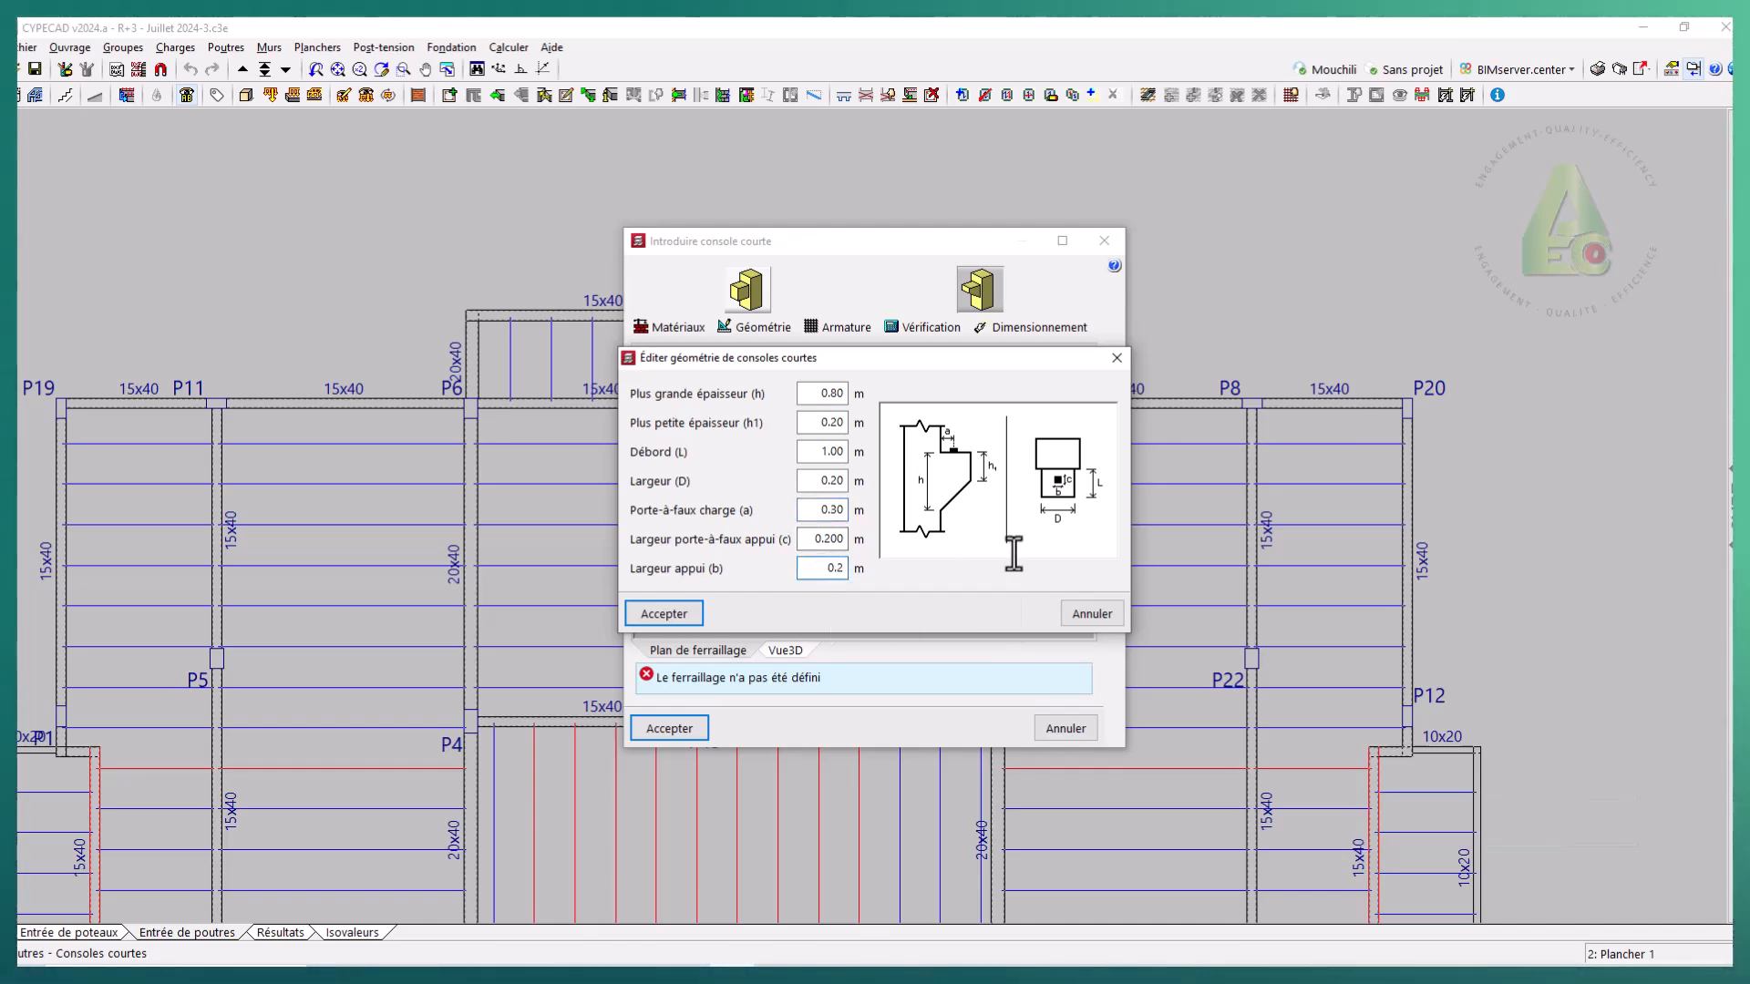
pyautogui.write('00')
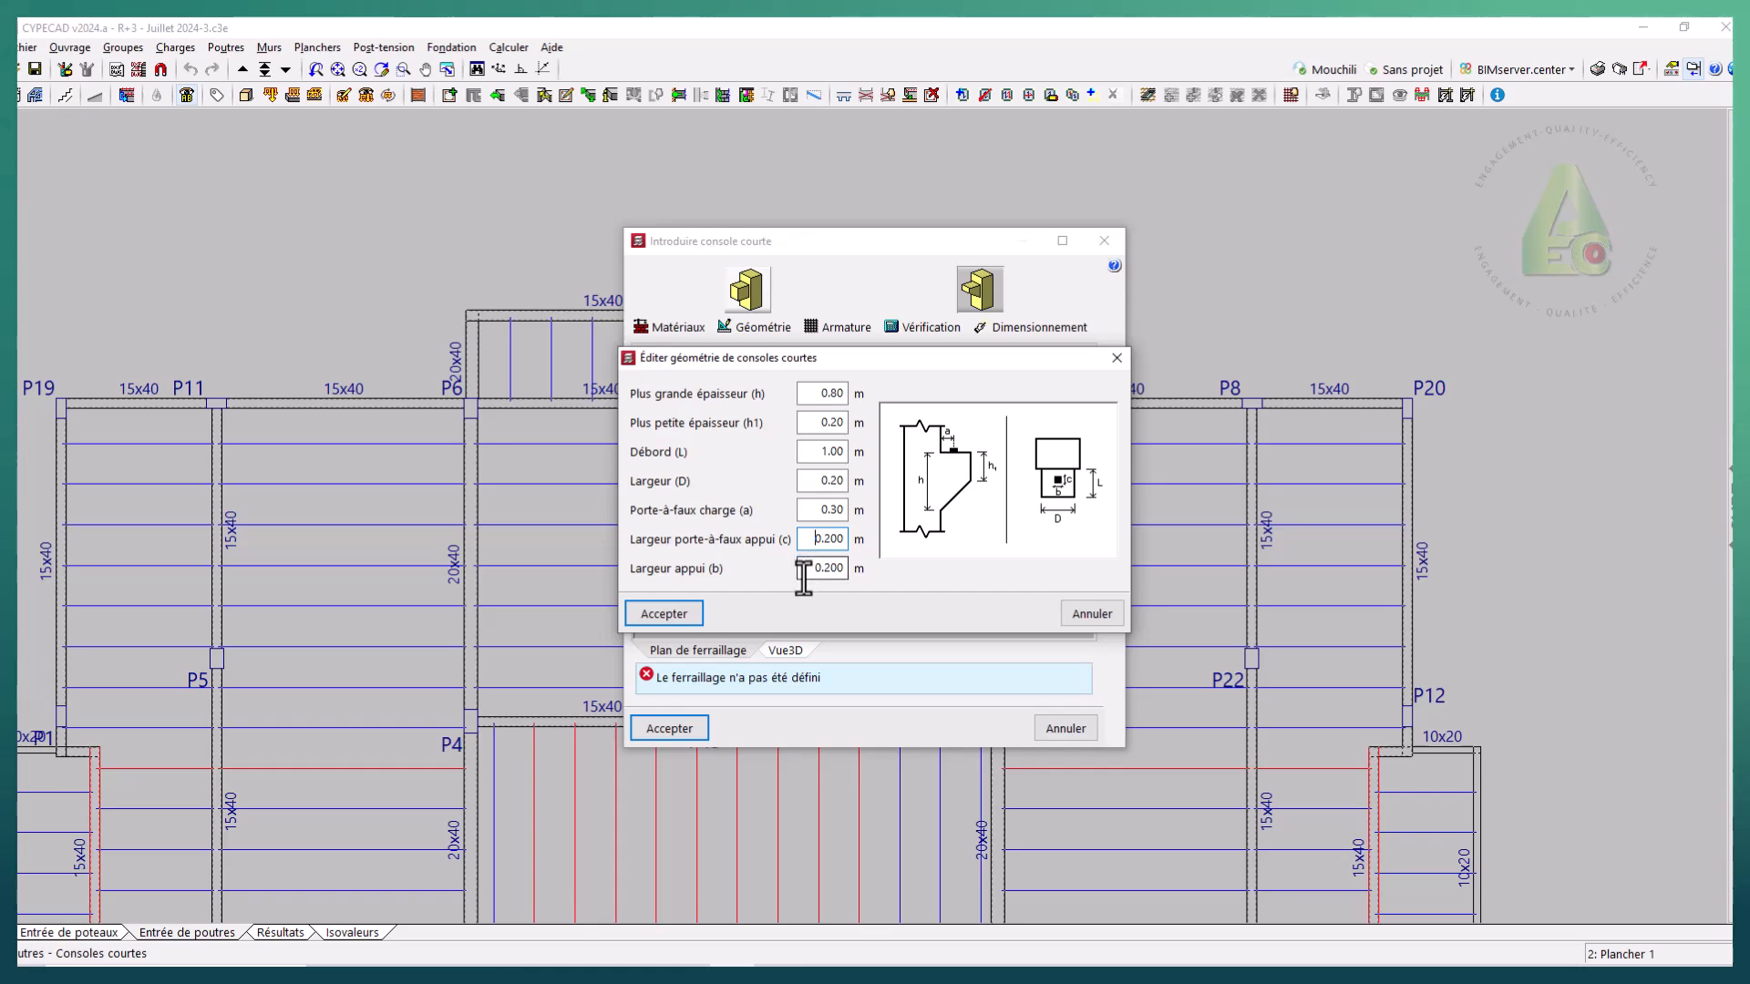
pyautogui.click(811, 575)
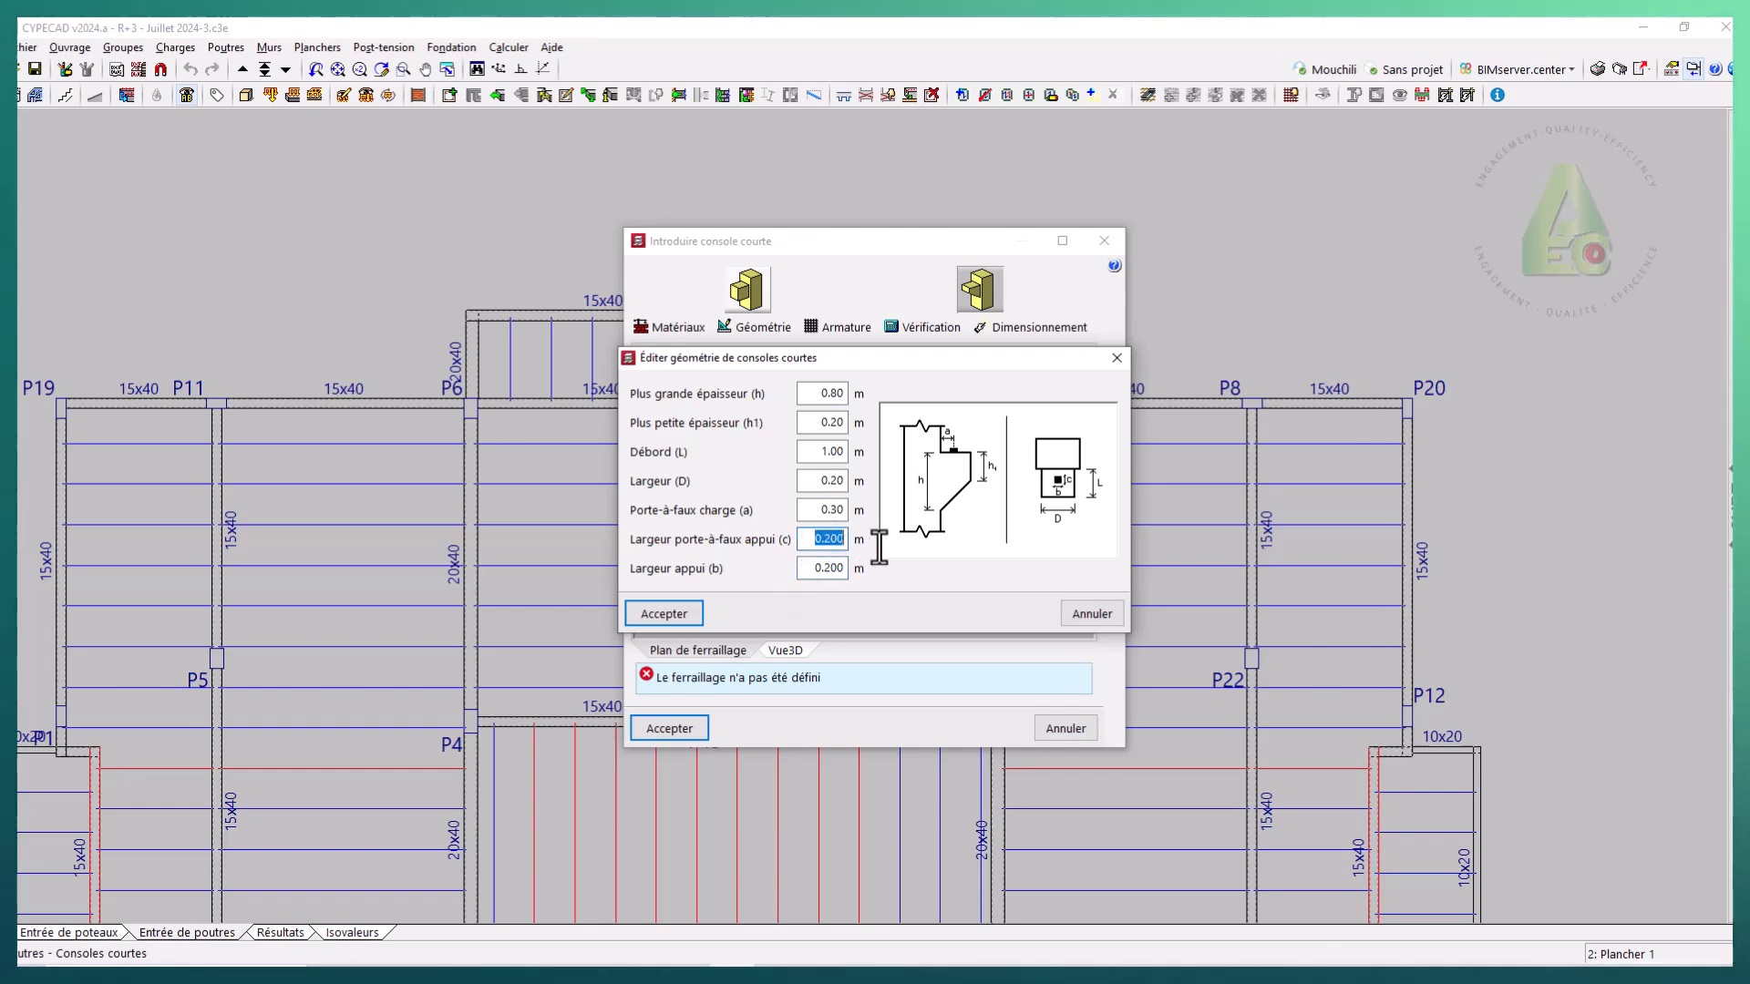
pyautogui.click(655, 618)
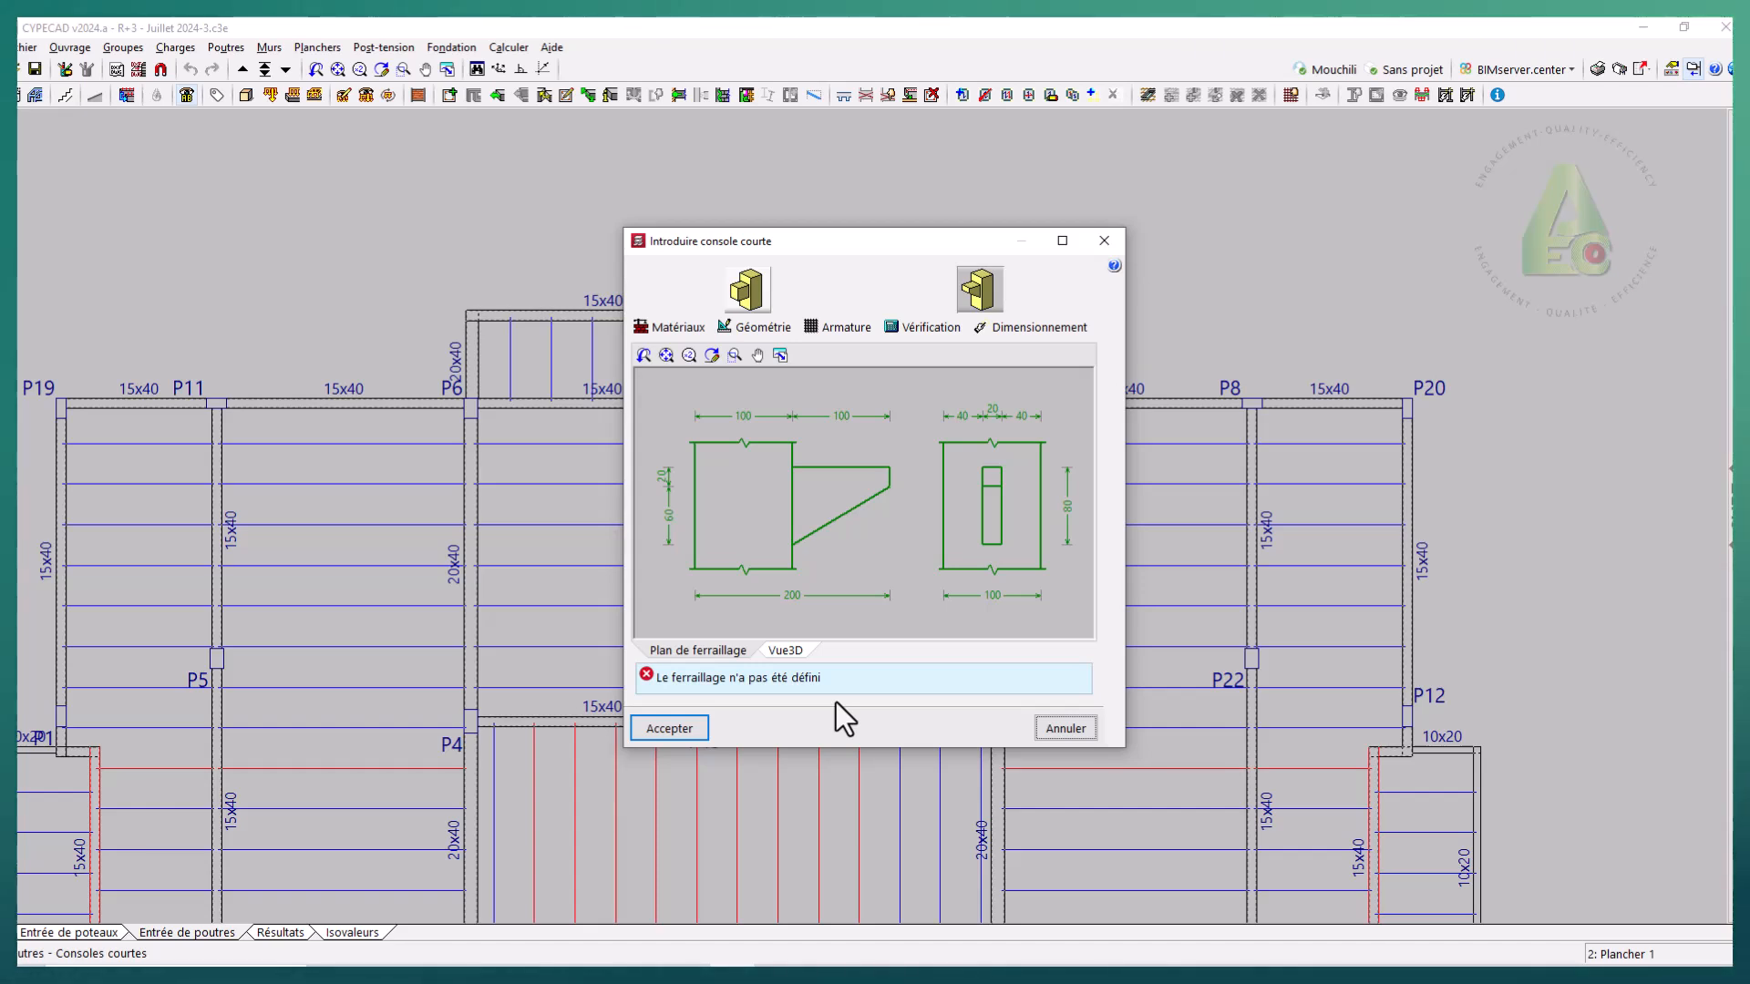
# - Accept the corbel definition and place it on column P44, along the short 20x40 cantilever beam
pyautogui.click(657, 727)
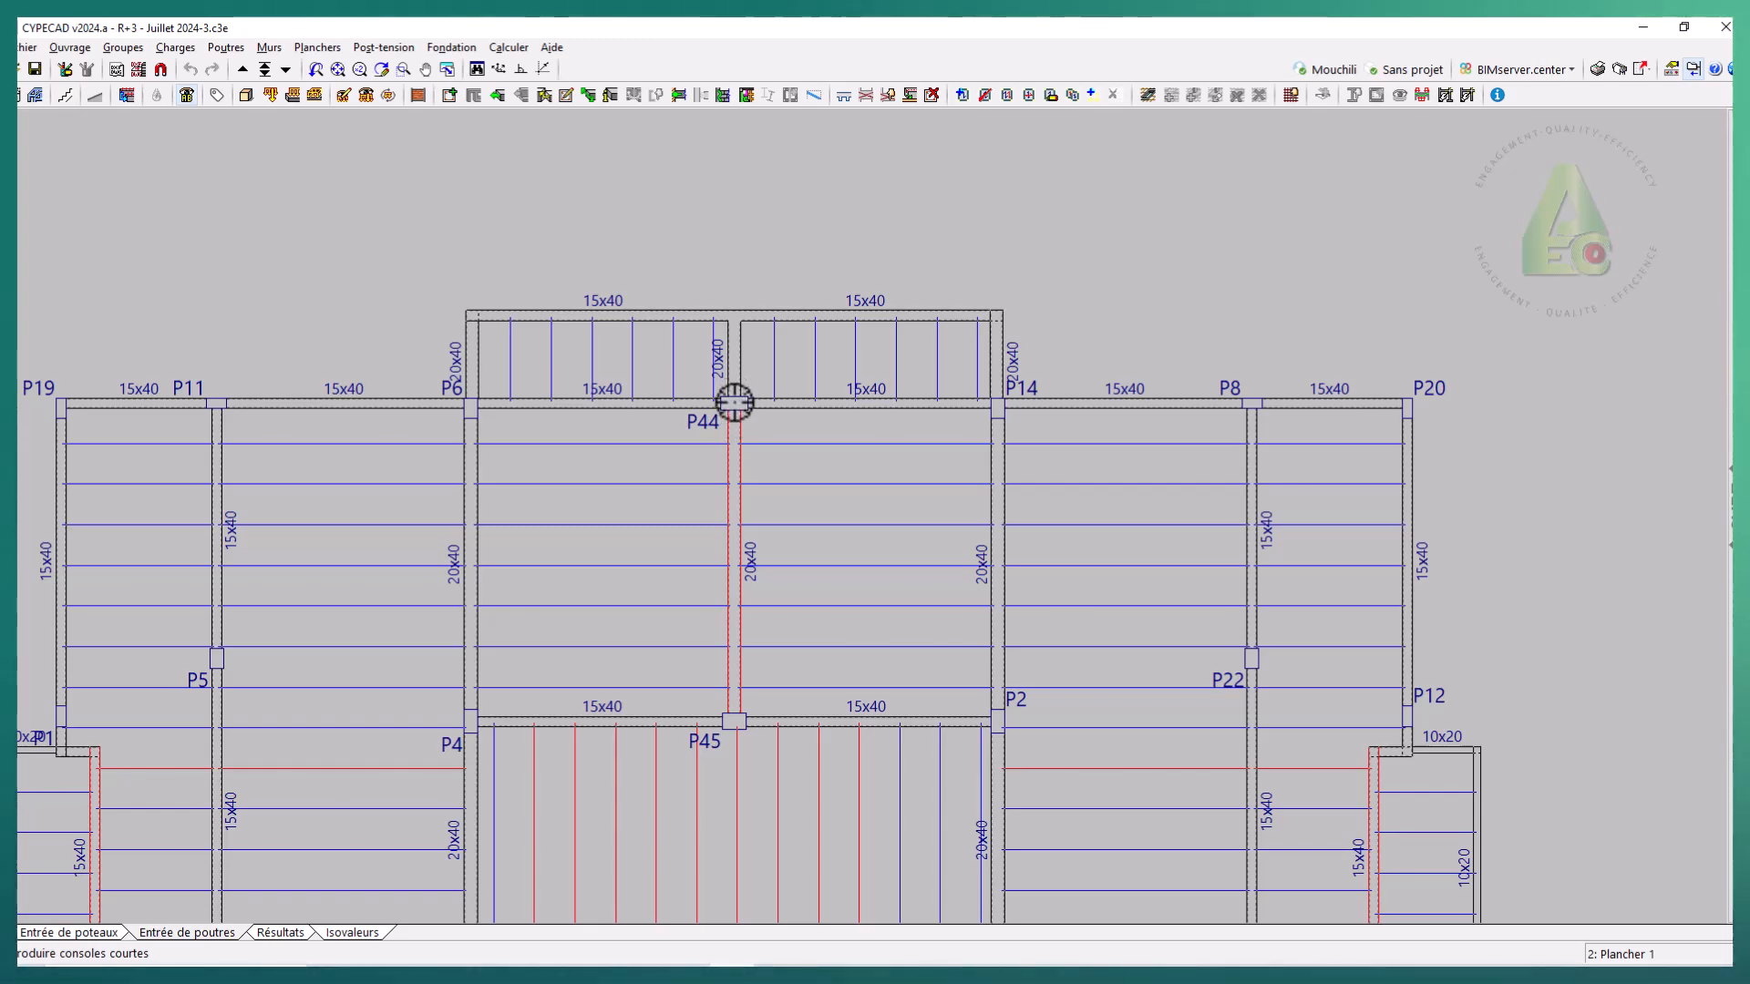
pyautogui.click(735, 403)
pyautogui.click(733, 324)
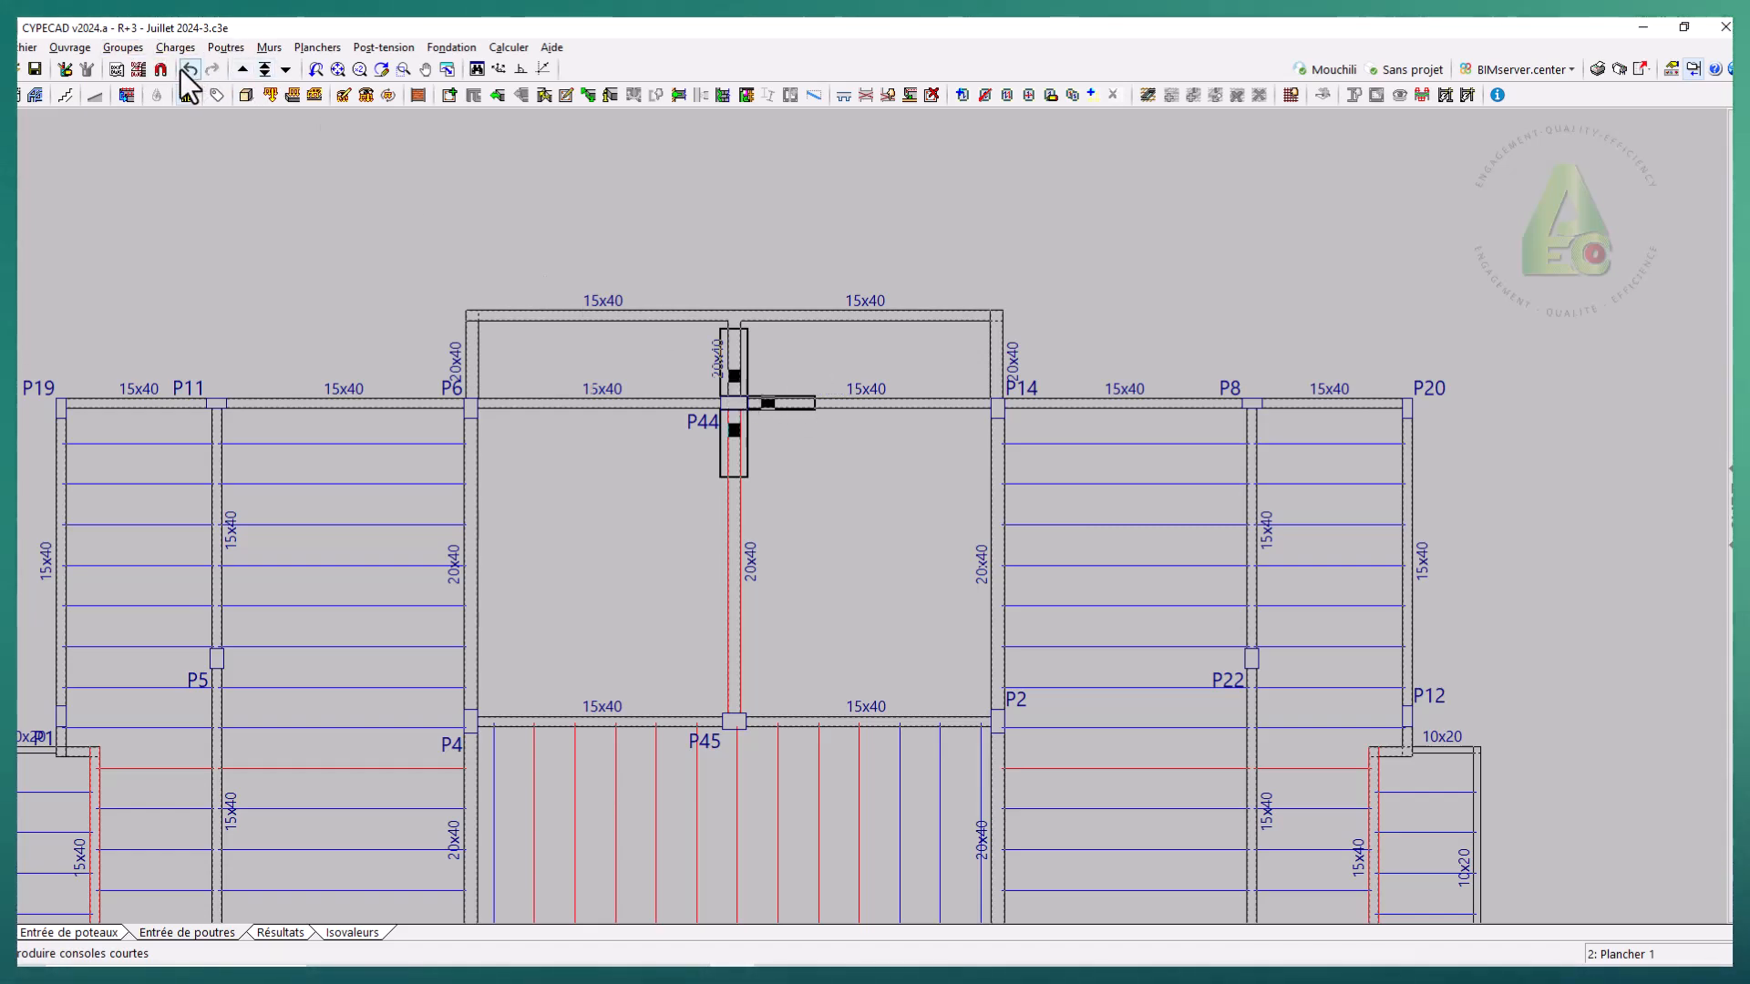
# - Undo the extra corbel along the 15x40 beam at P44 and delete the one along the 20x40 beam toward P45
pyautogui.click(187, 94)
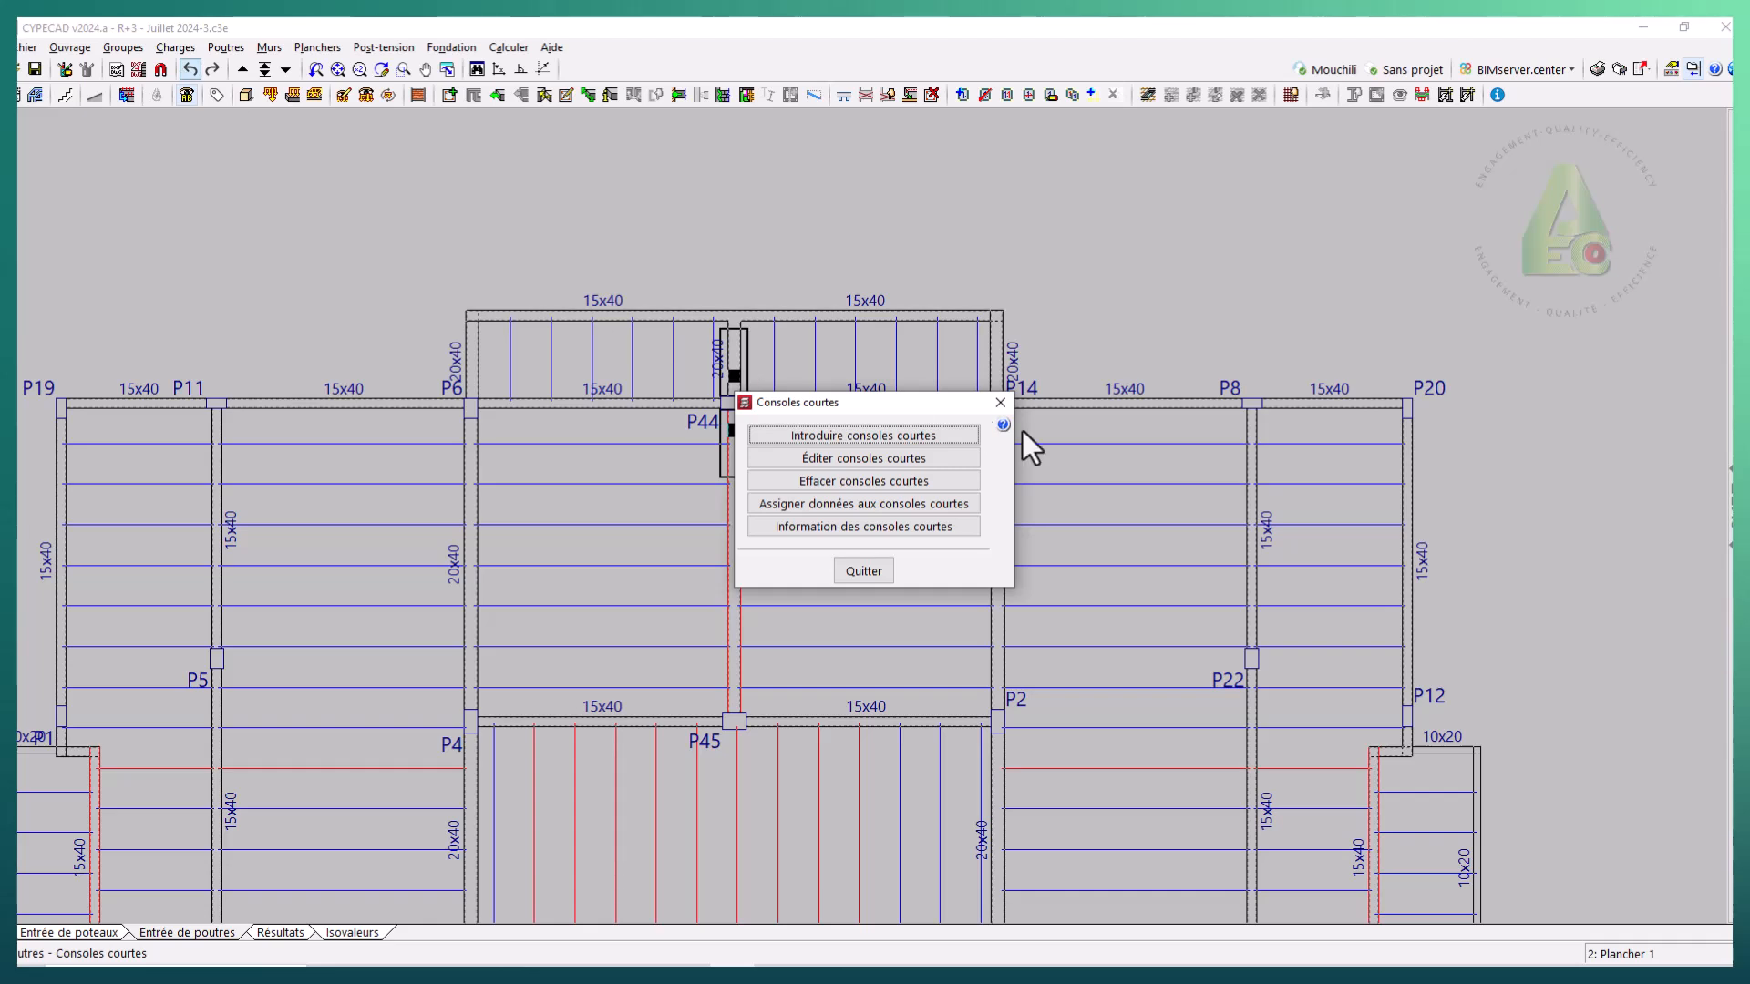
pyautogui.click(1001, 402)
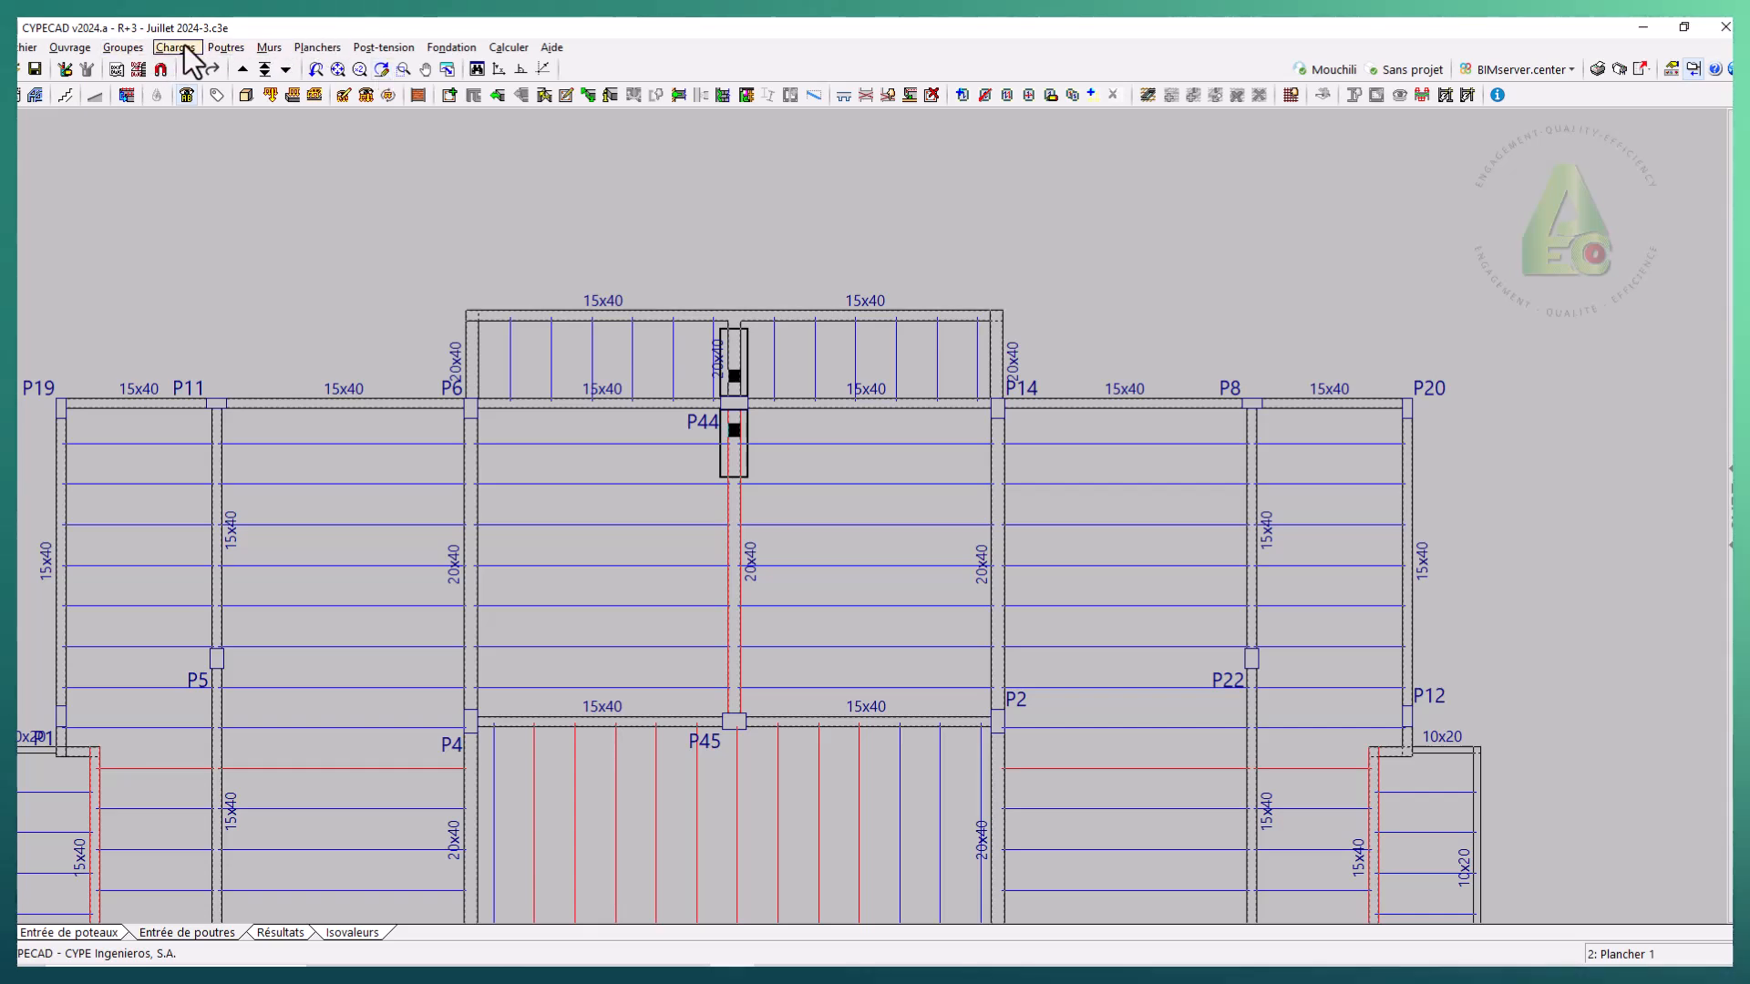
pyautogui.click(226, 48)
pyautogui.click(301, 134)
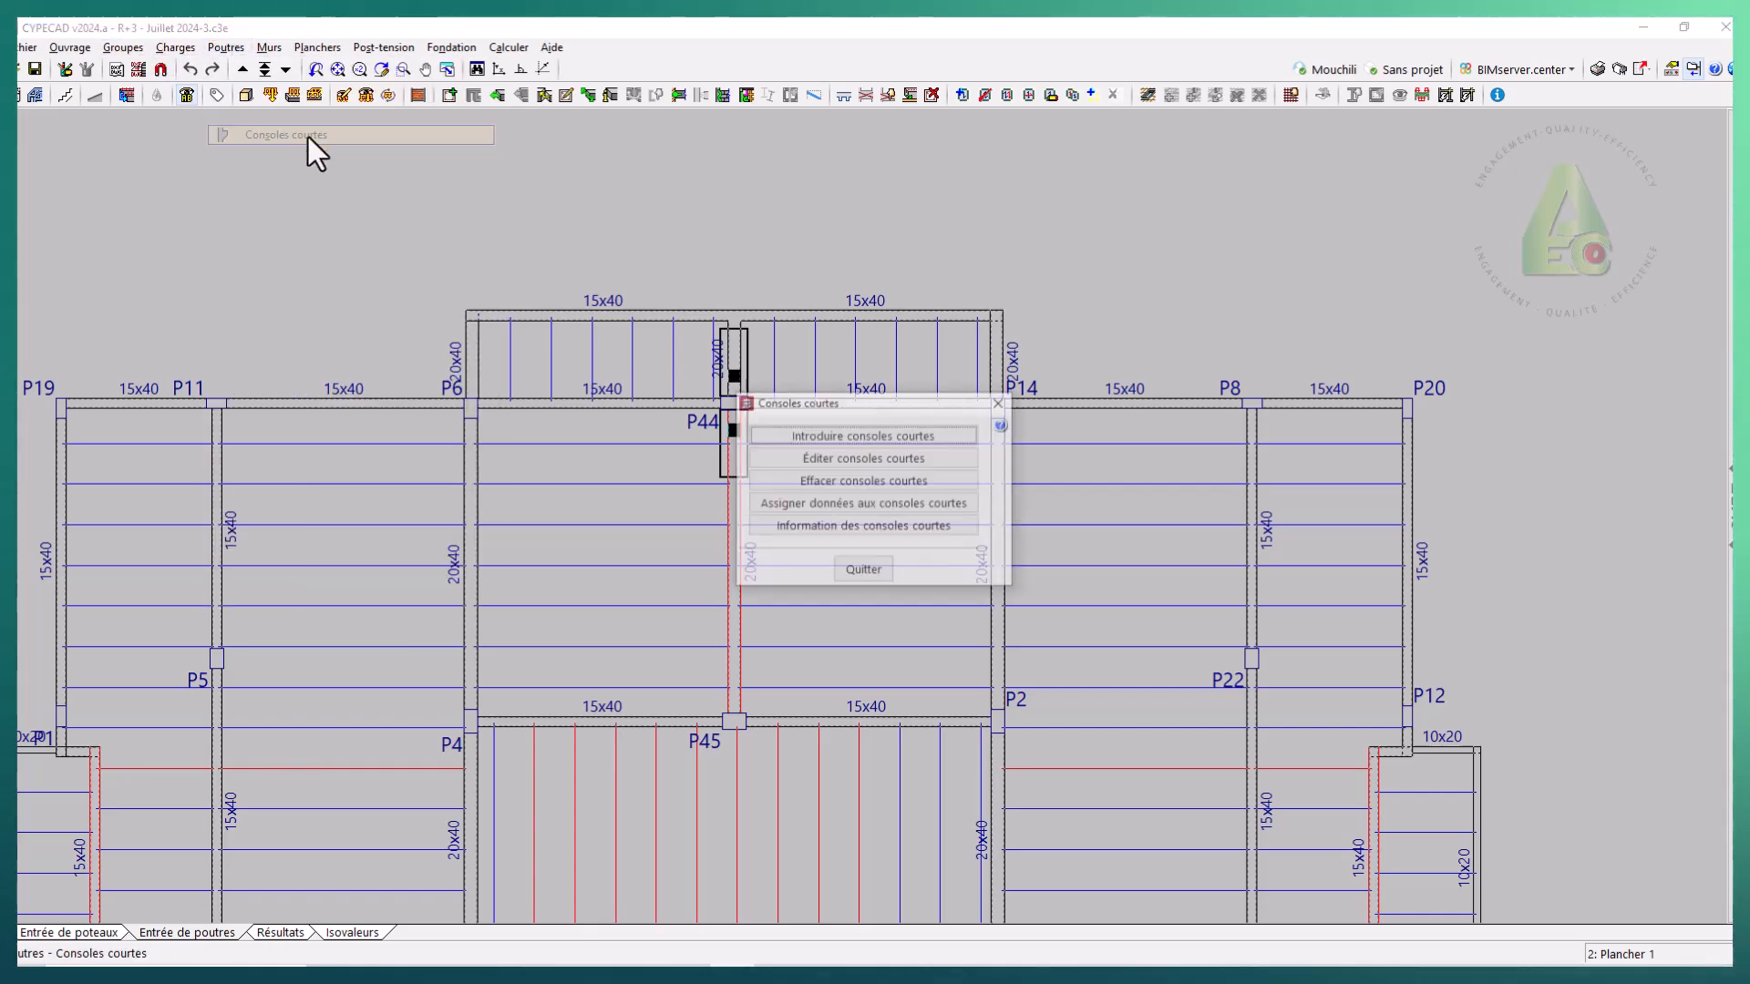
pyautogui.click(867, 480)
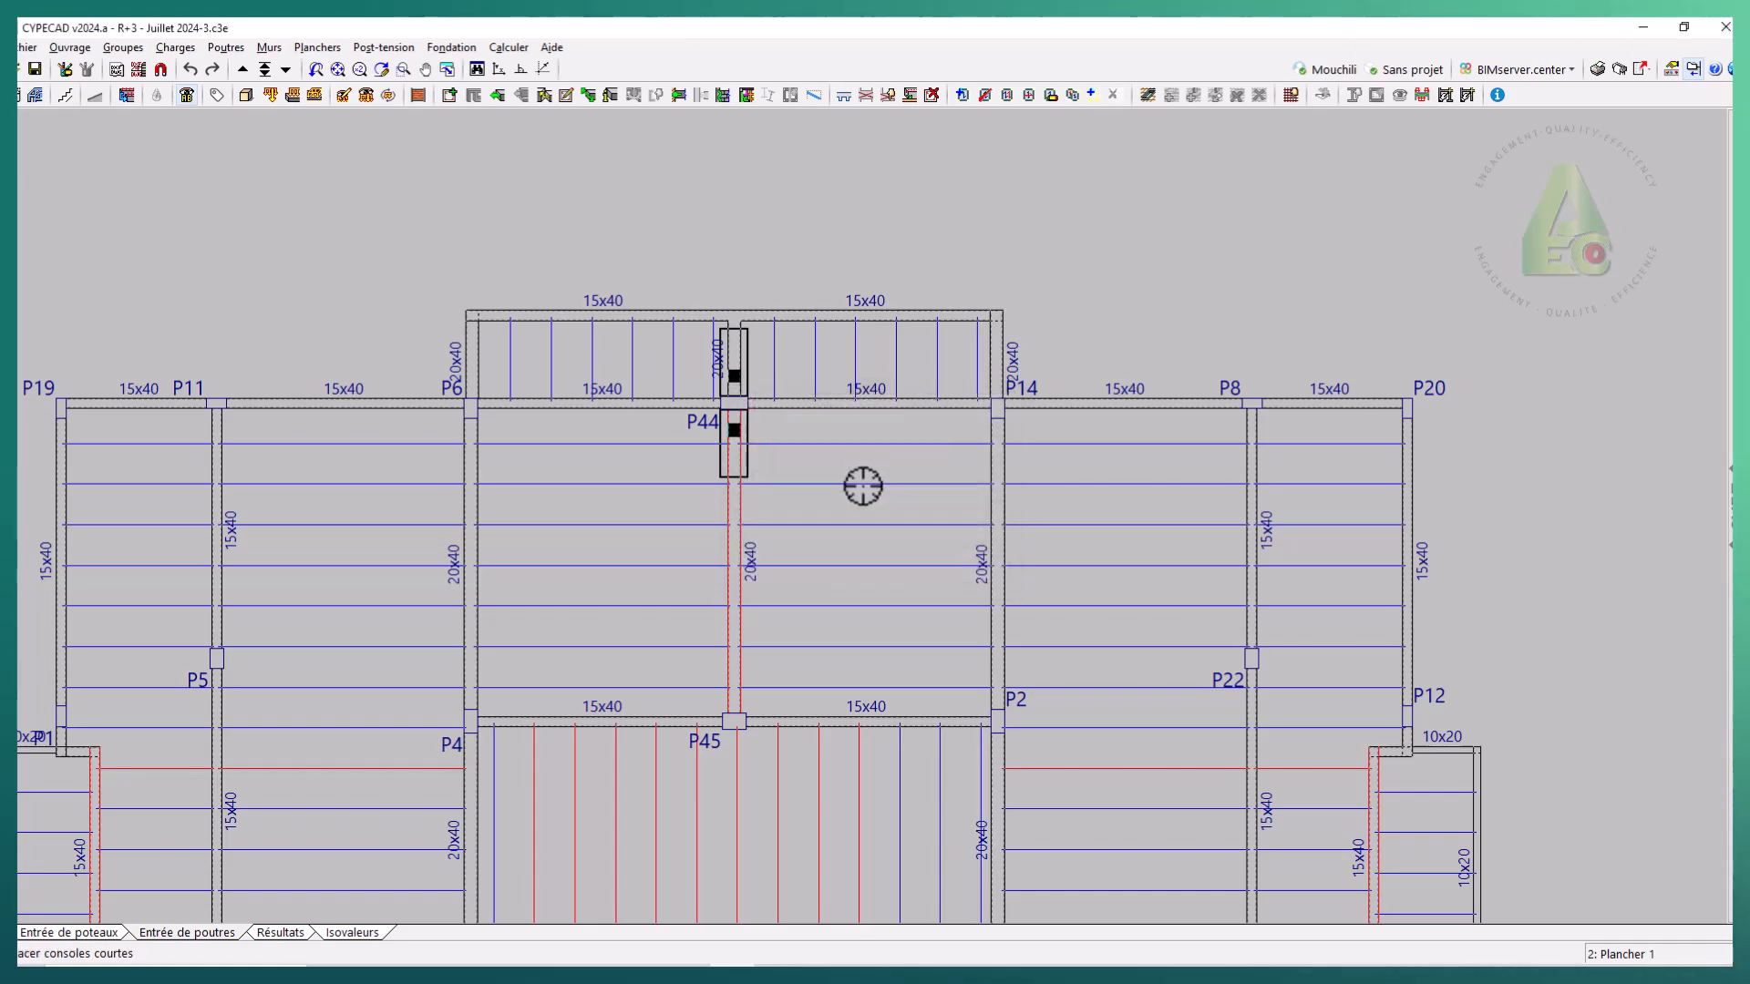
pyautogui.click(752, 463)
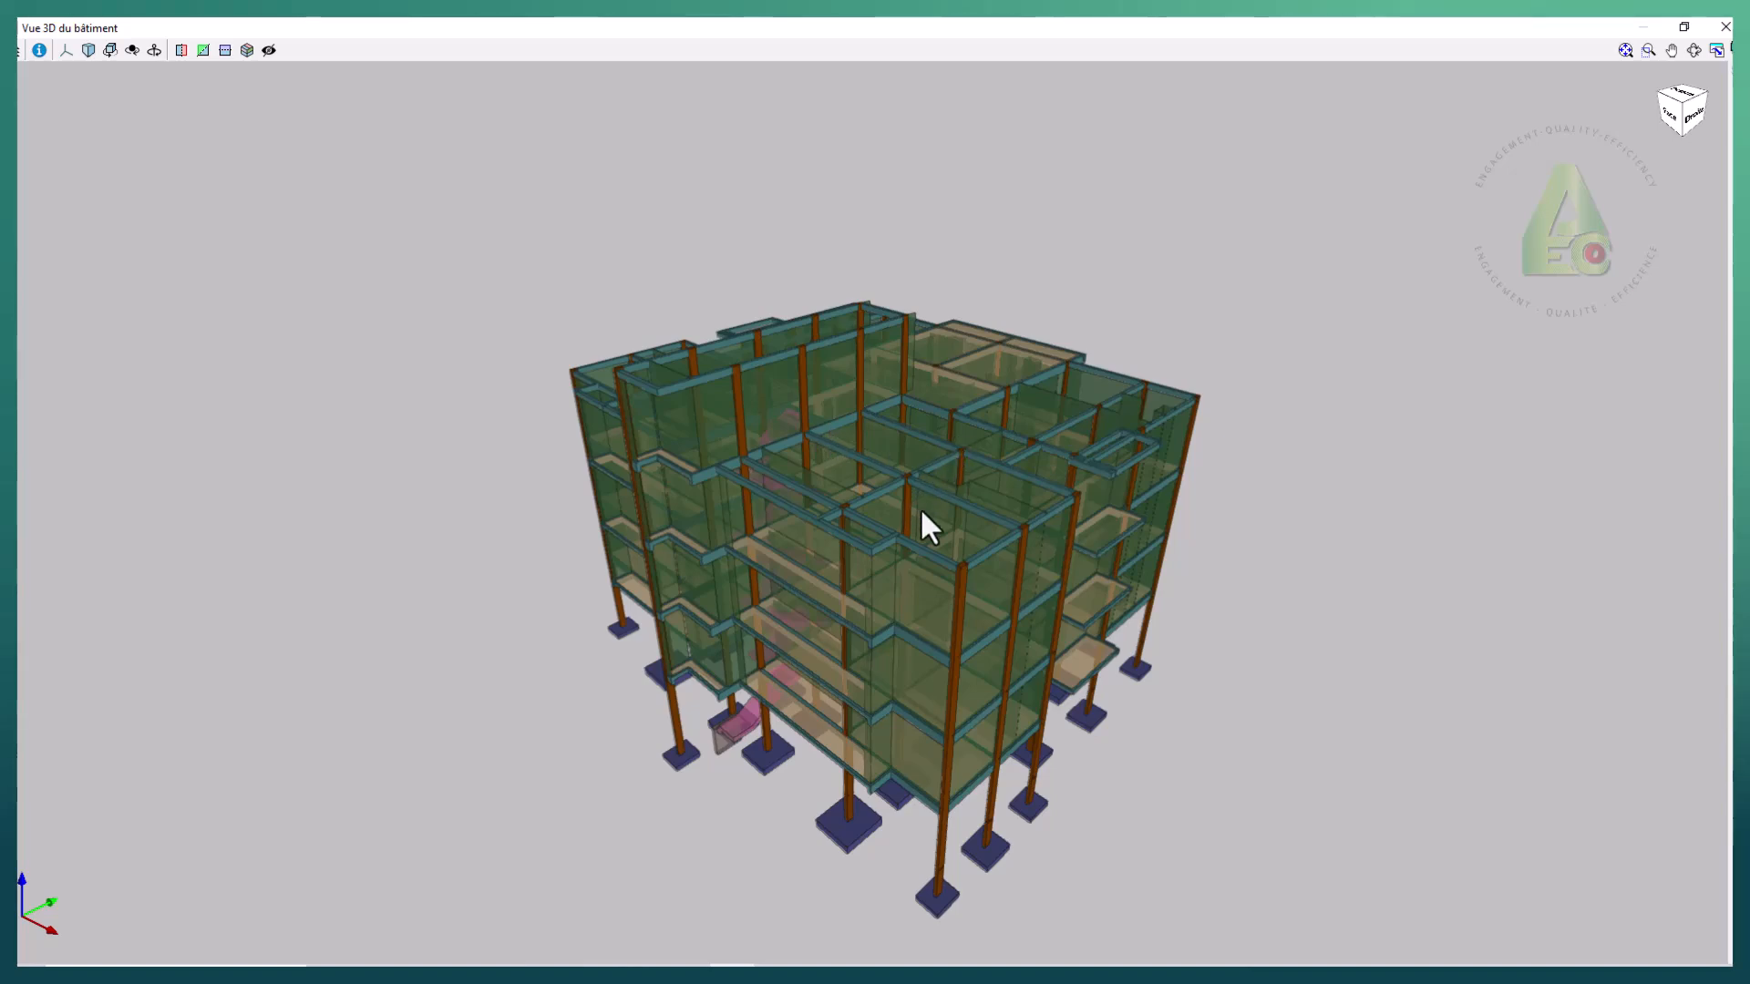
# - Inspect the corbel under the cantilever beam in the 3D building view from the rear and below, and close the view
pyautogui.moveTo(768, 543); pyautogui.dragTo(1269, 541, button='middle')
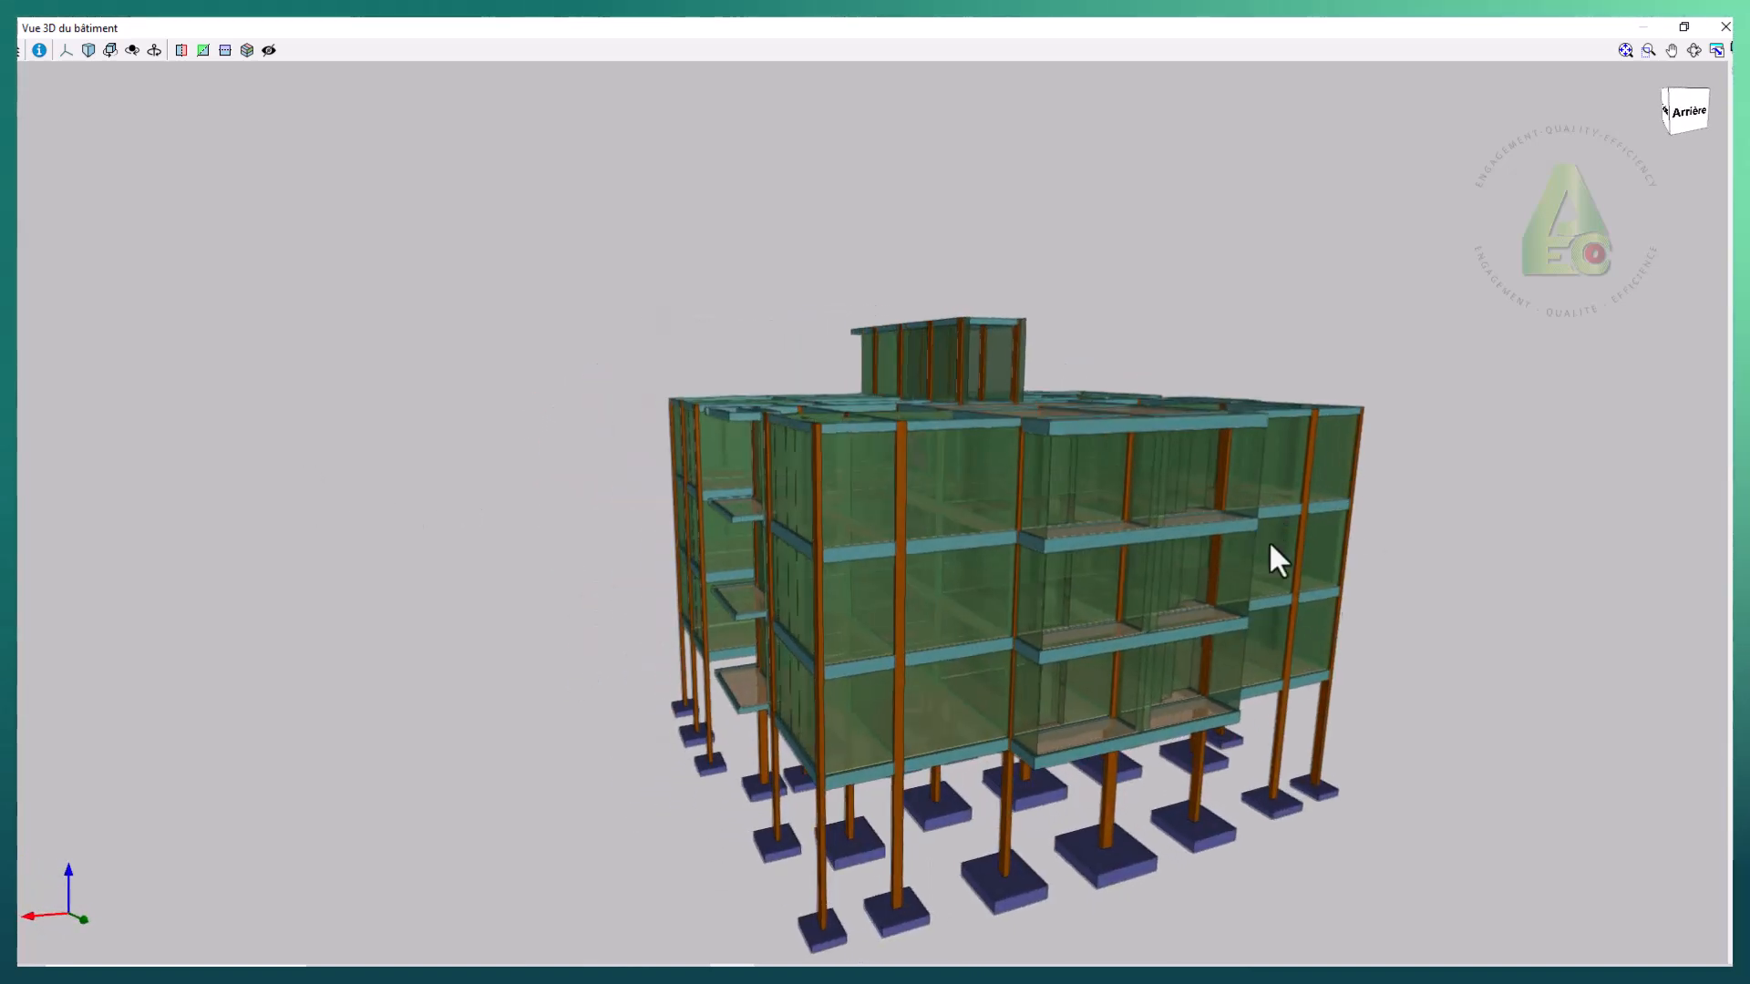
pyautogui.scroll(5, 1194, 516)
pyautogui.scroll(2, 1197, 522)
pyautogui.moveTo(1171, 451); pyautogui.dragTo(1258, 427, button='middle')
pyautogui.scroll(-6, 1266, 391)
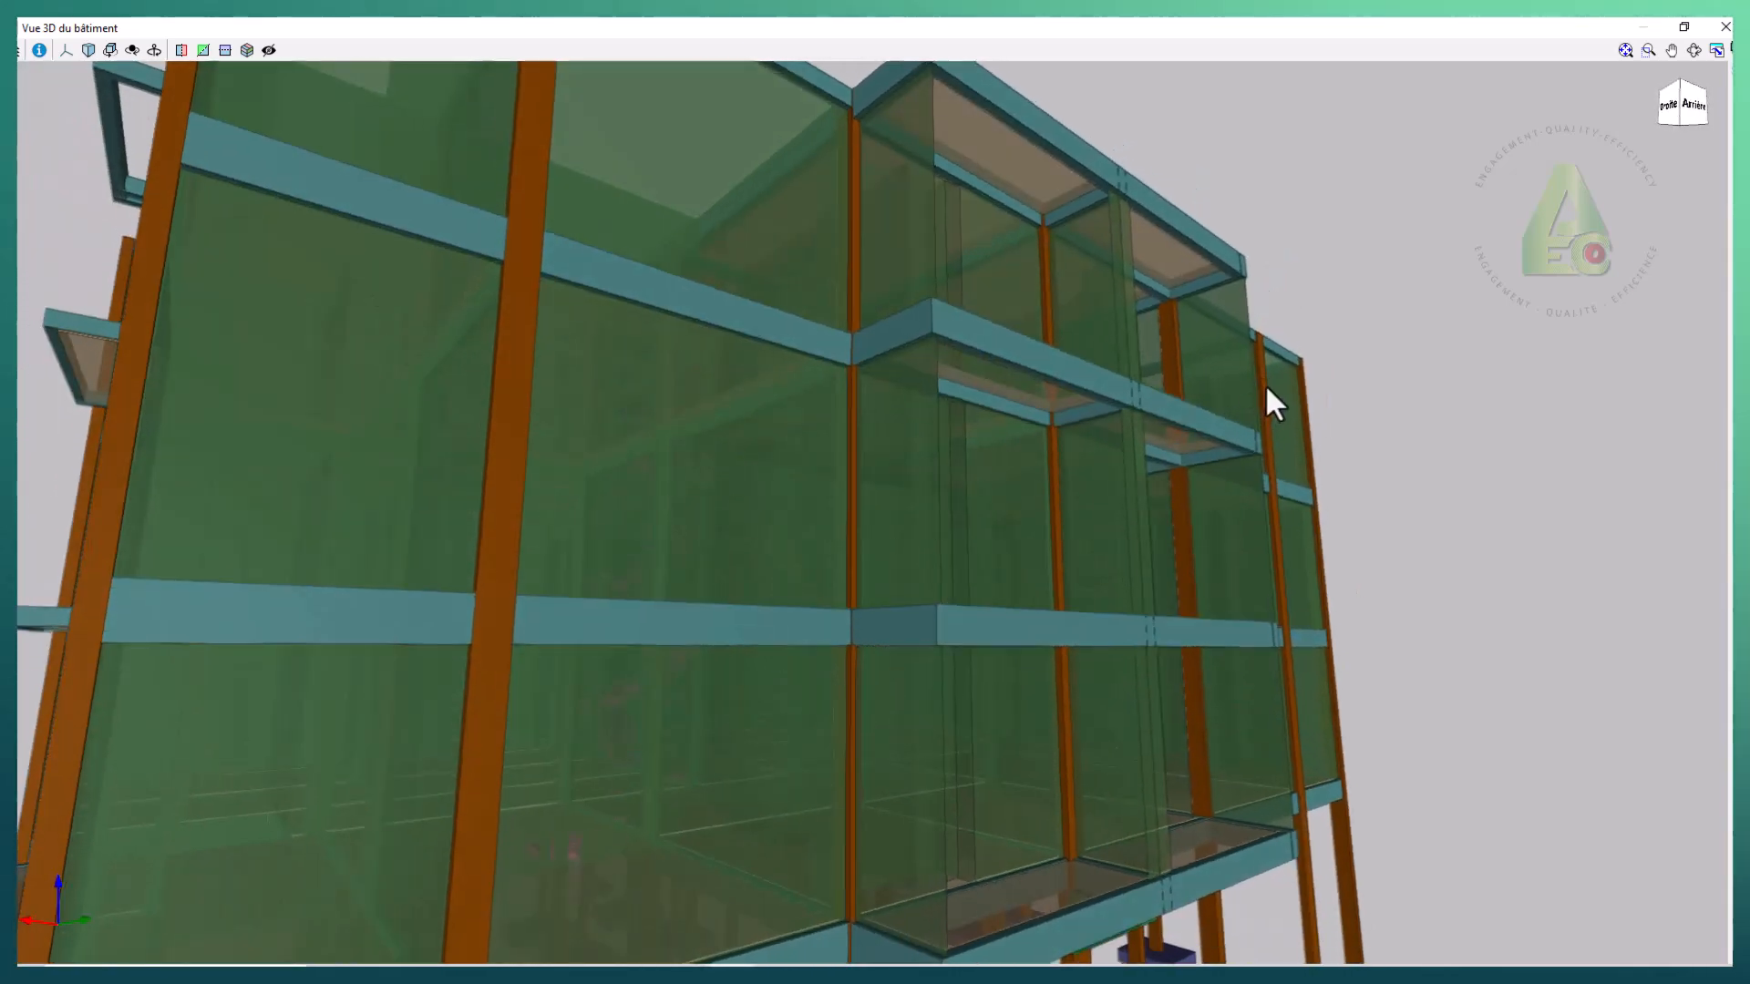
pyautogui.moveTo(1105, 465); pyautogui.dragTo(1375, 637, button='middle')
pyautogui.scroll(8, 1184, 614)
pyautogui.scroll(-2, 1103, 572)
pyautogui.moveTo(1150, 550); pyautogui.dragTo(1262, 625, button='middle')
pyautogui.scroll(5, 1145, 576)
pyautogui.moveTo(1145, 584); pyautogui.dragTo(1231, 583, button='middle')
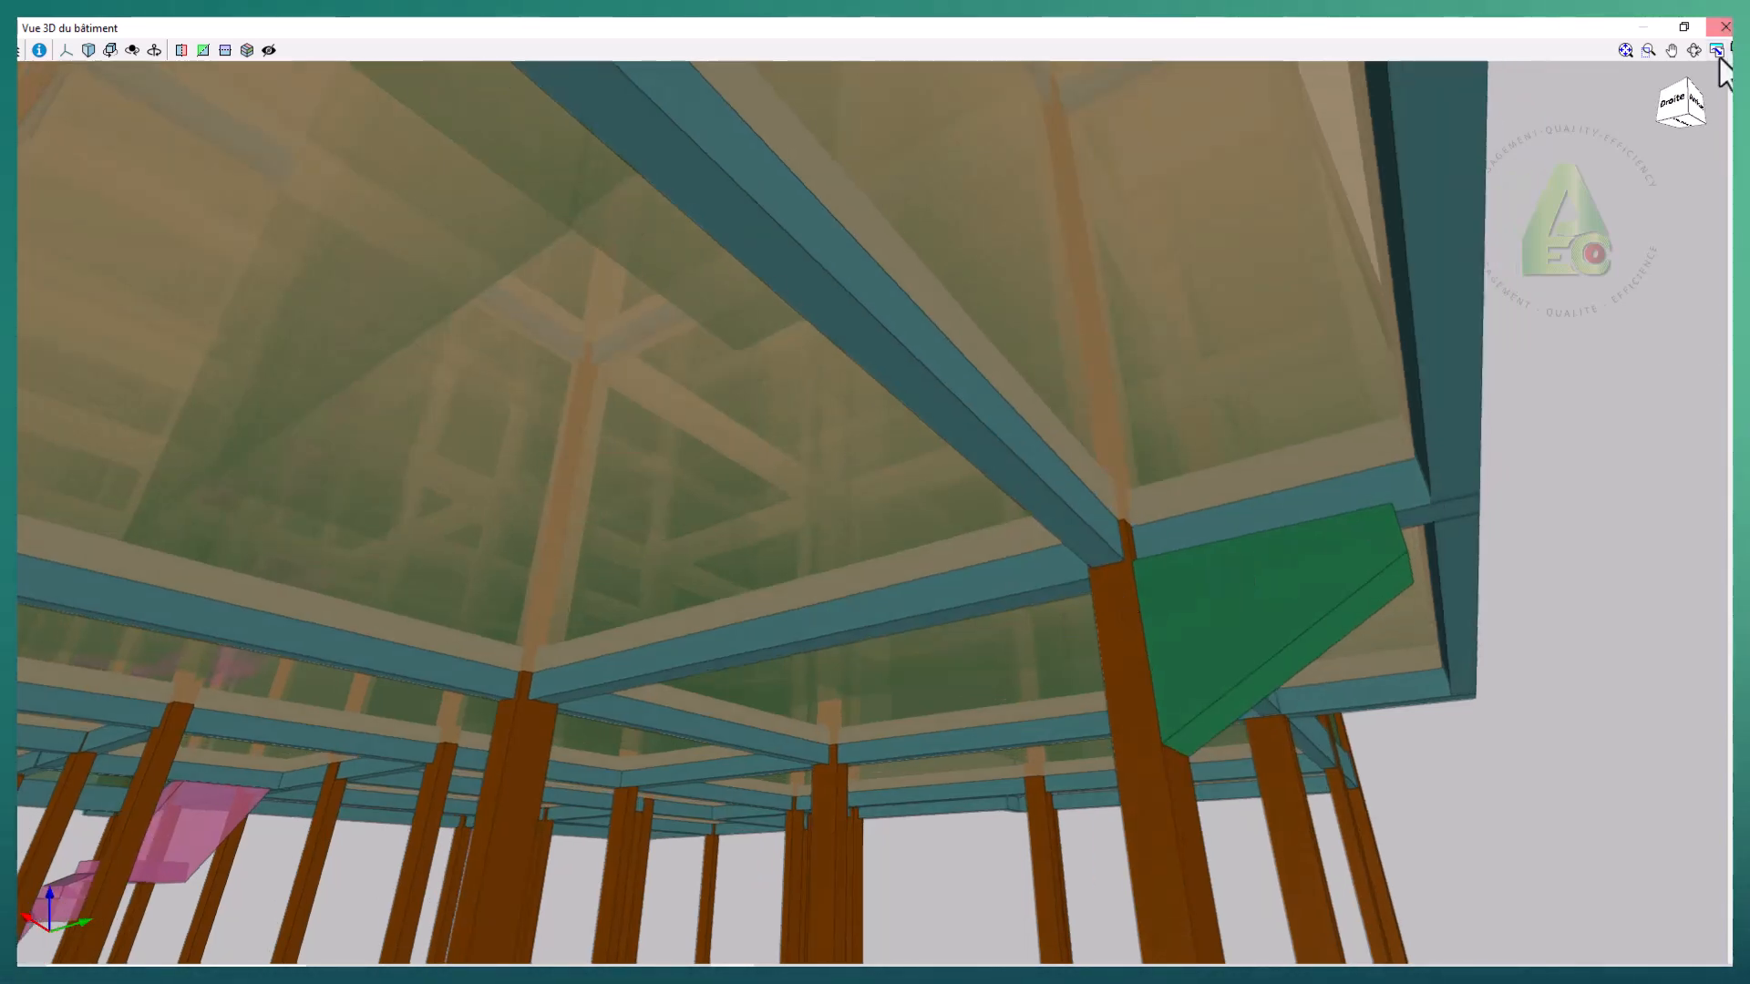
pyautogui.click(1722, 27)
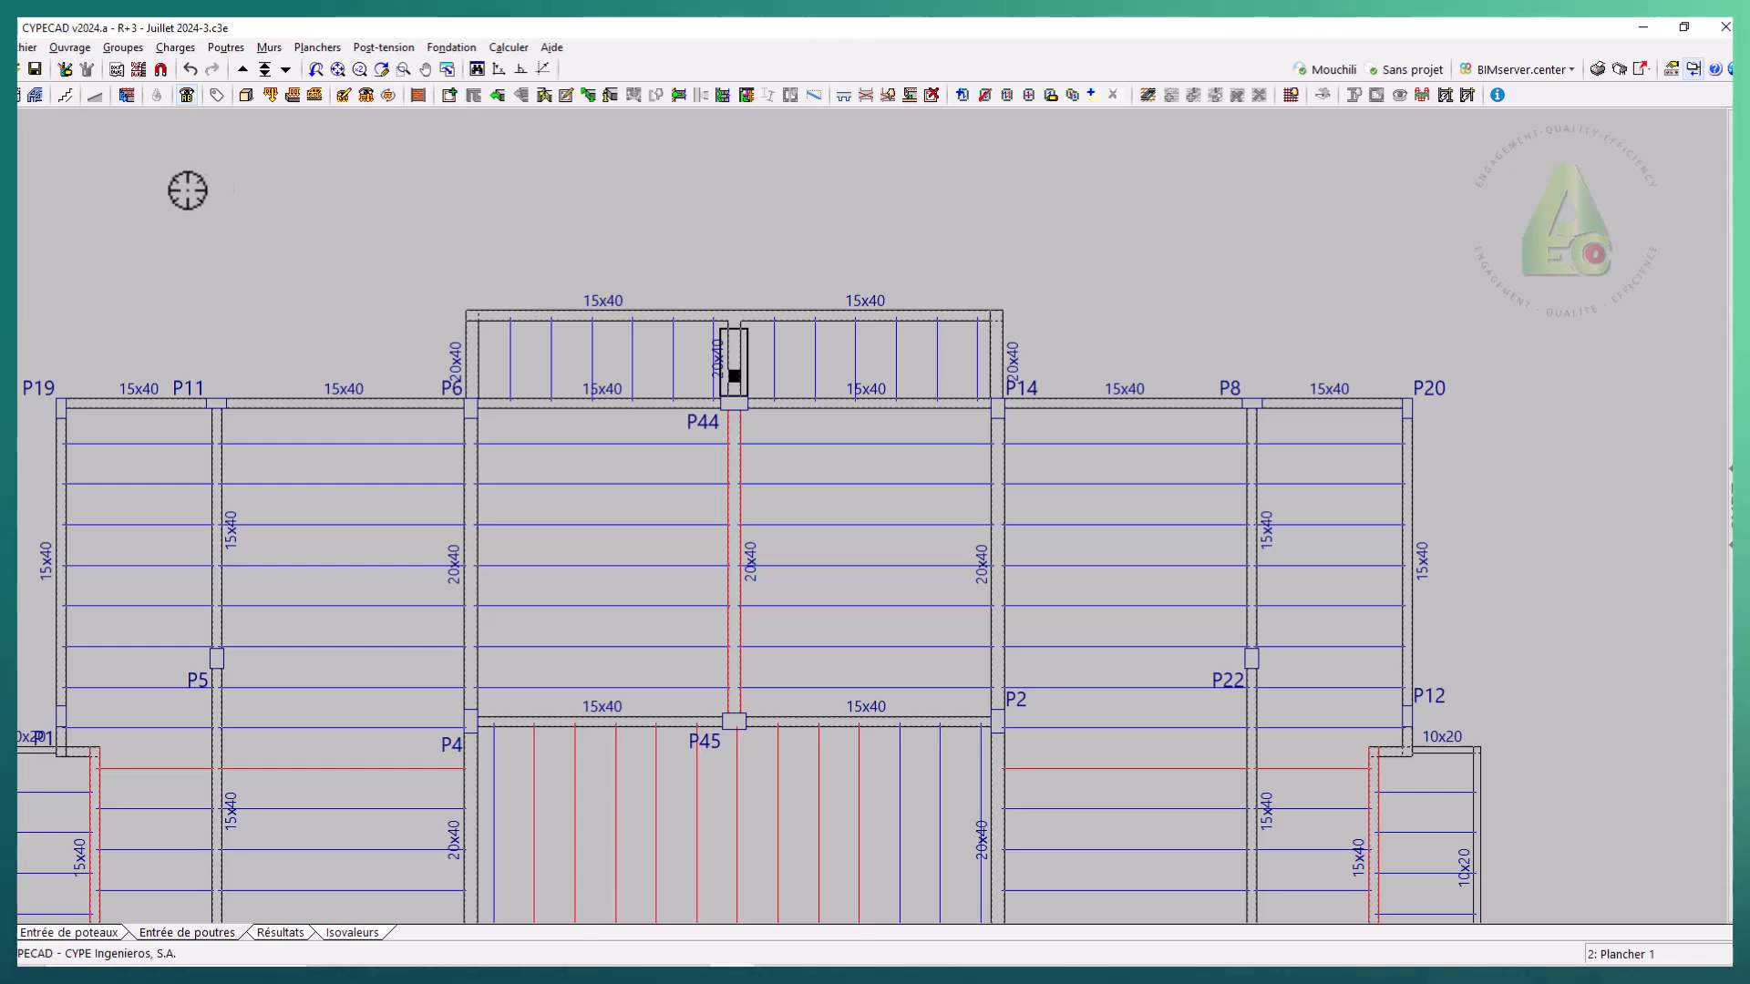
# - Examine the moment and shear diagrams of frame Pourtres 37 with its corbel in the beam editor, and close the editor
pyautogui.click(294, 934)
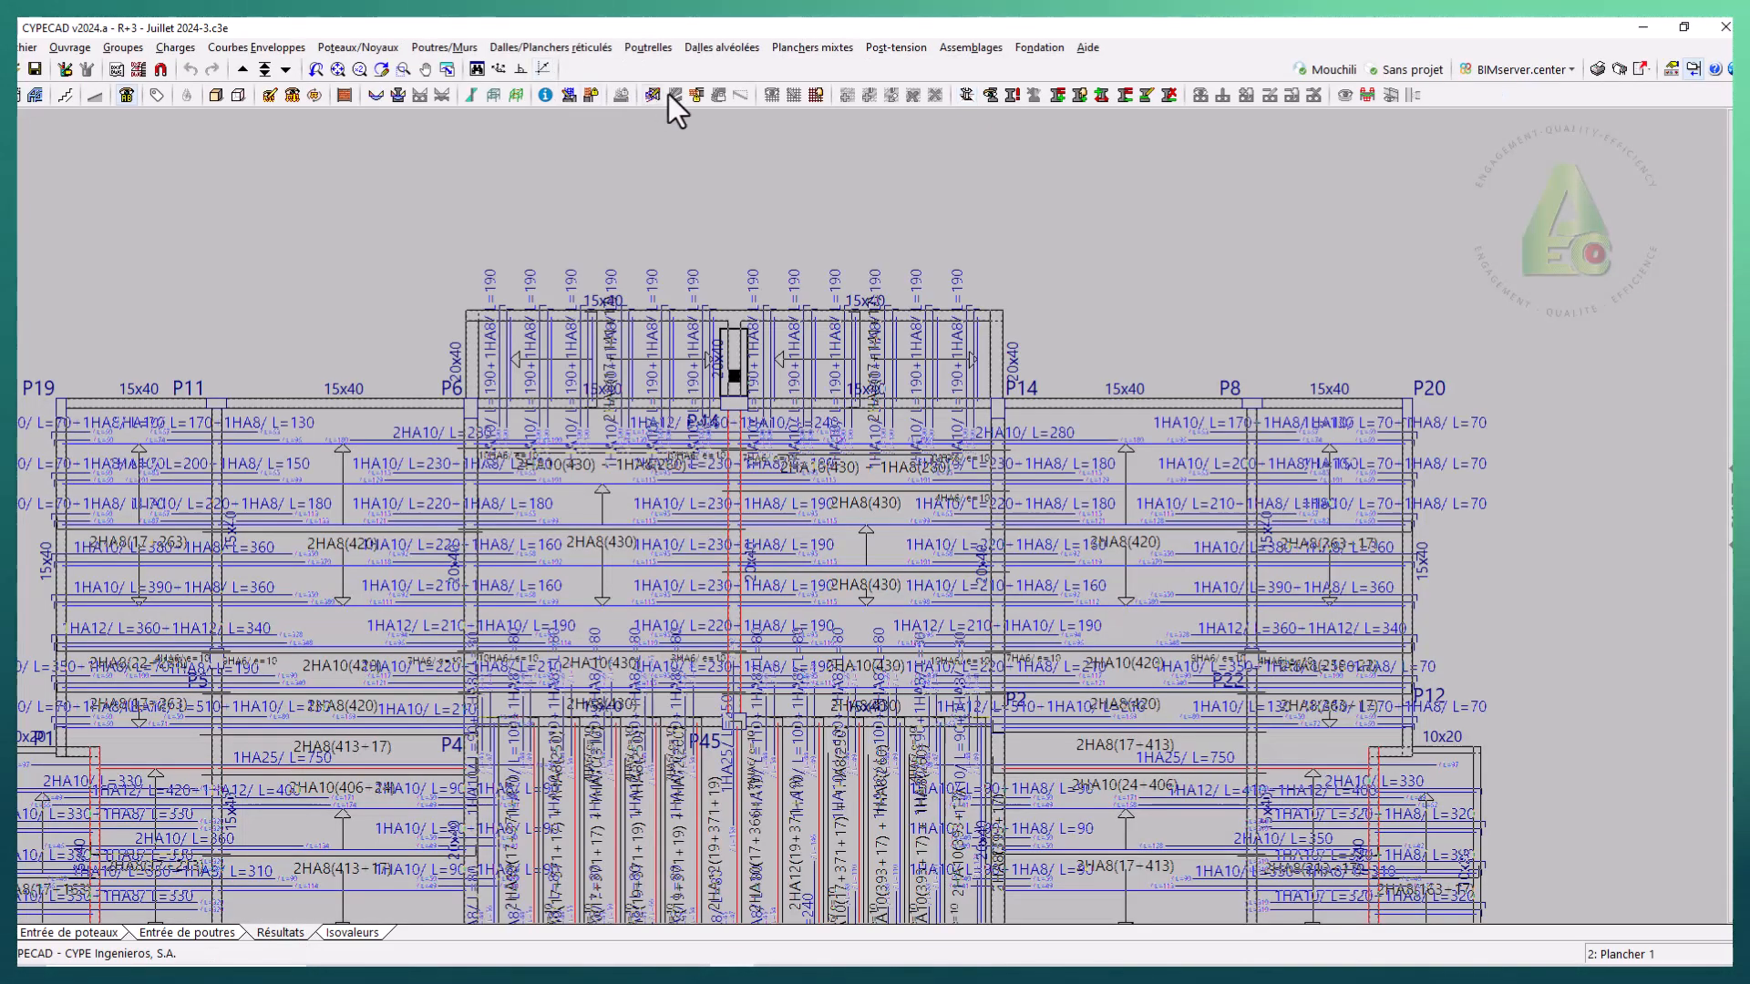
pyautogui.click(658, 93)
pyautogui.click(864, 408)
pyautogui.click(997, 556)
pyautogui.click(993, 711)
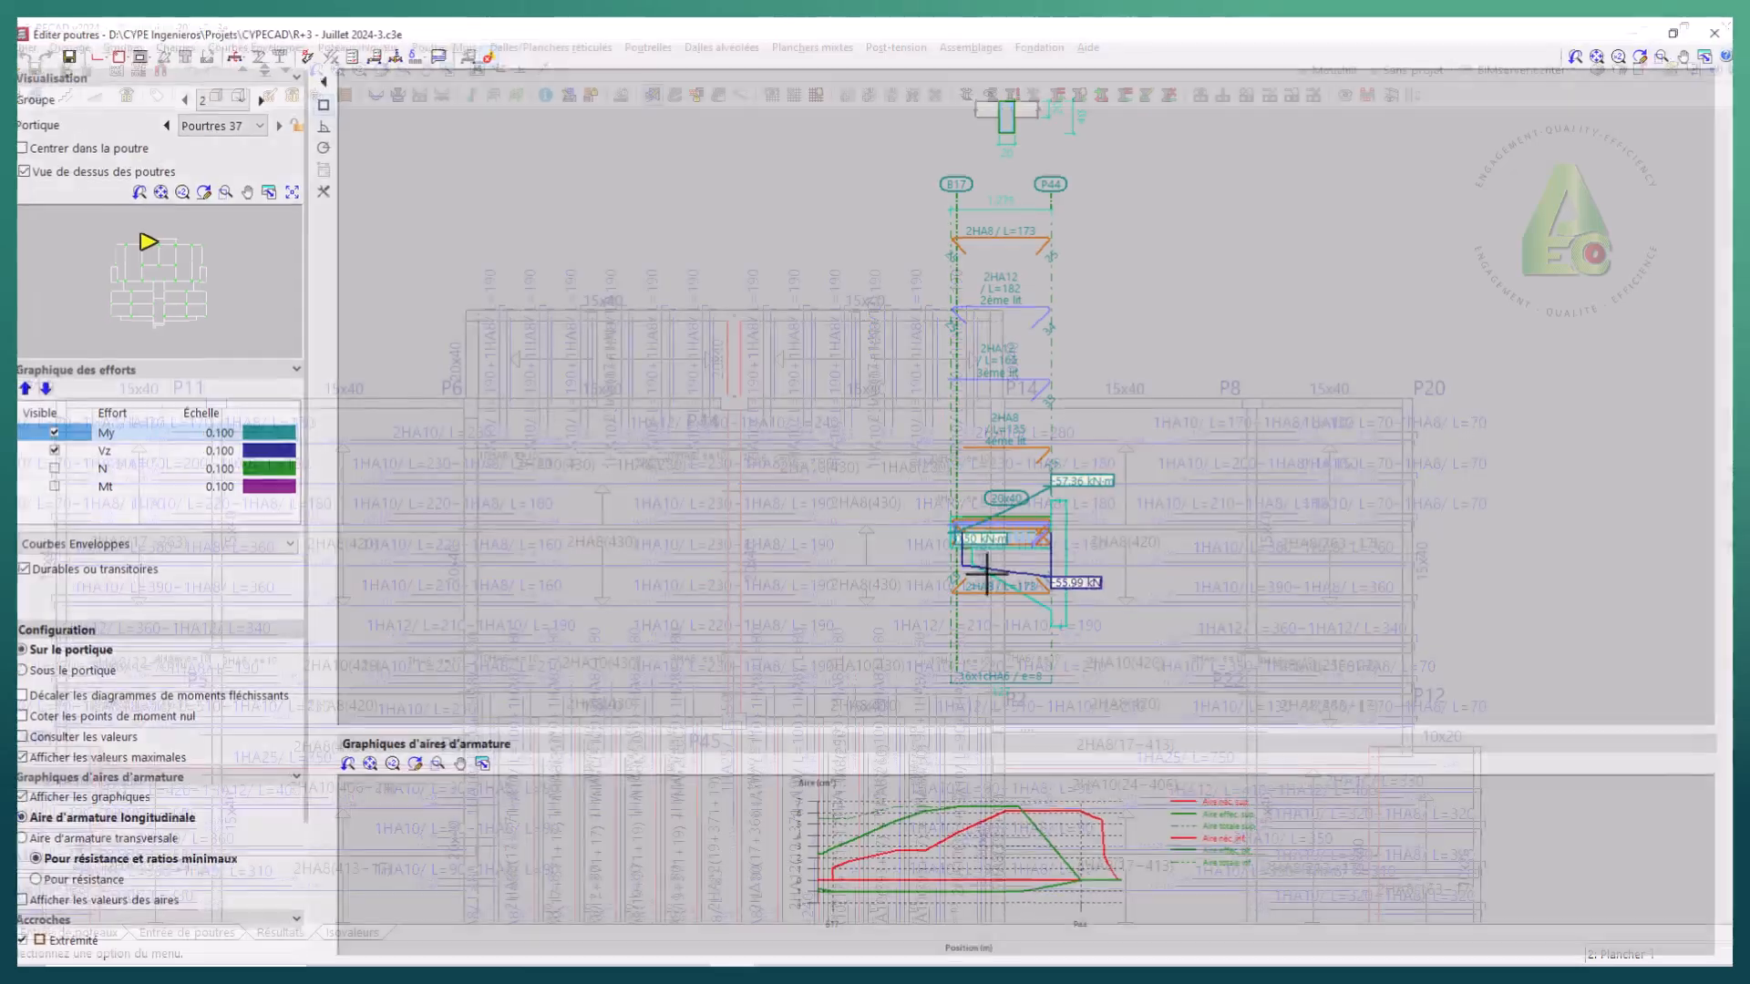
pyautogui.scroll(5, 1066, 606)
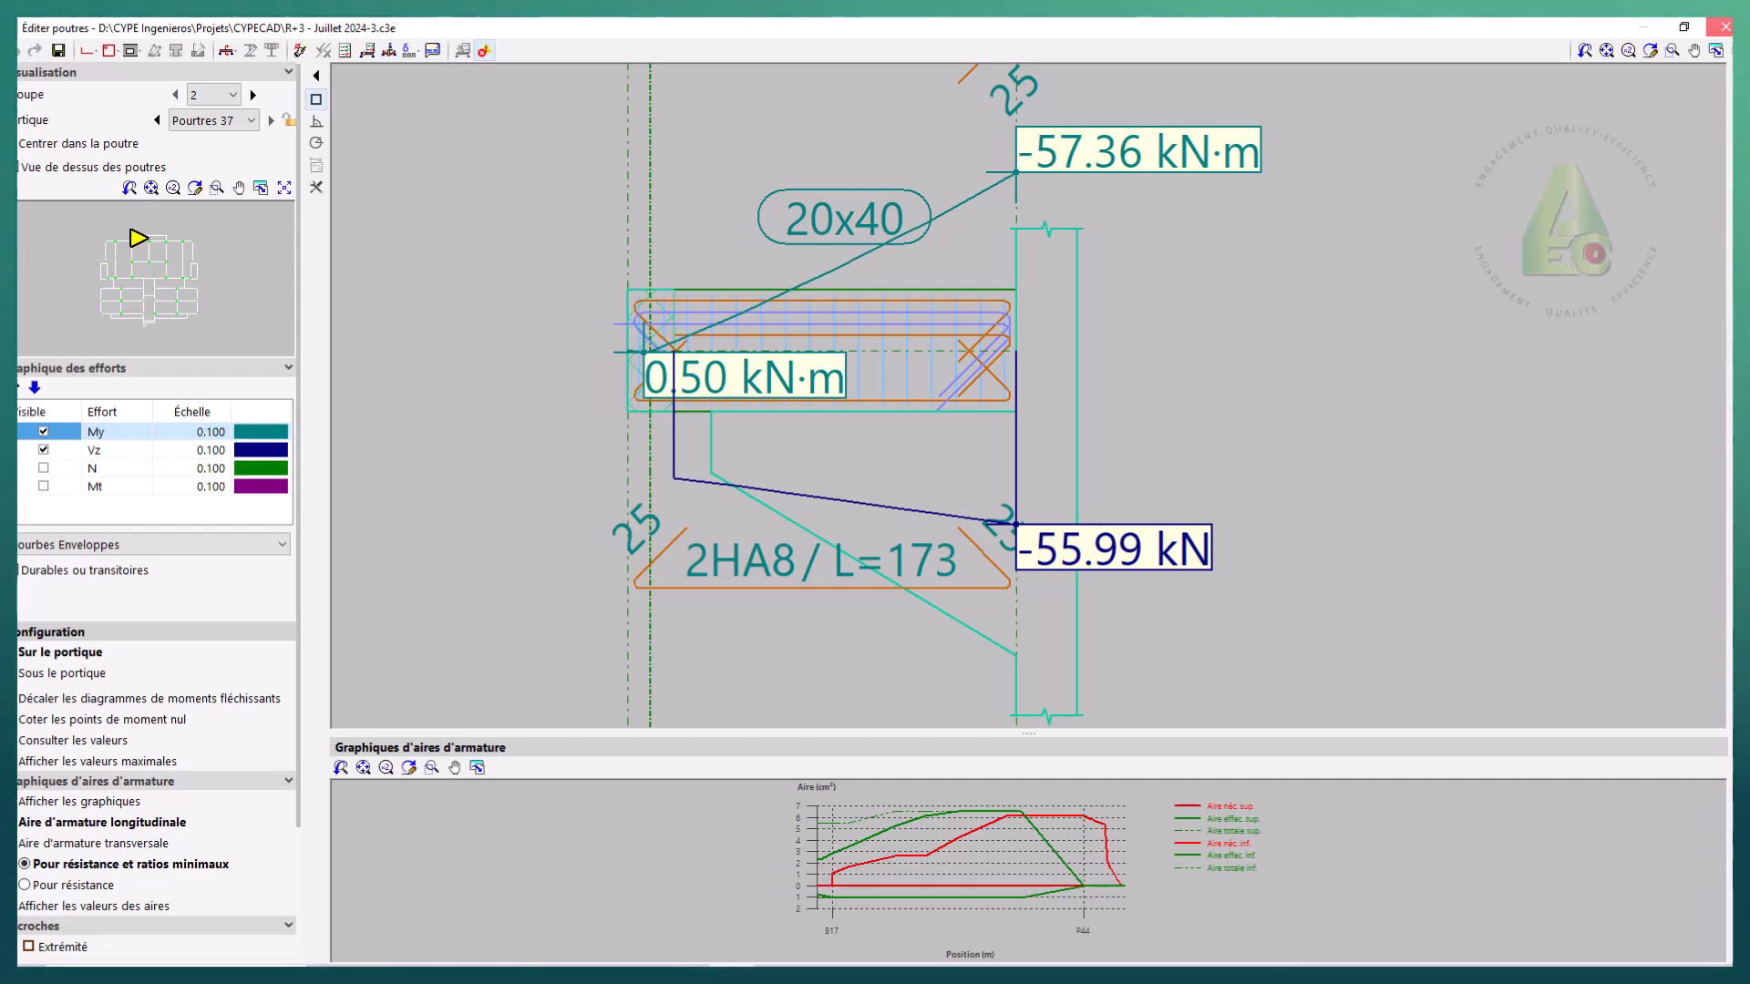
pyautogui.click(1725, 28)
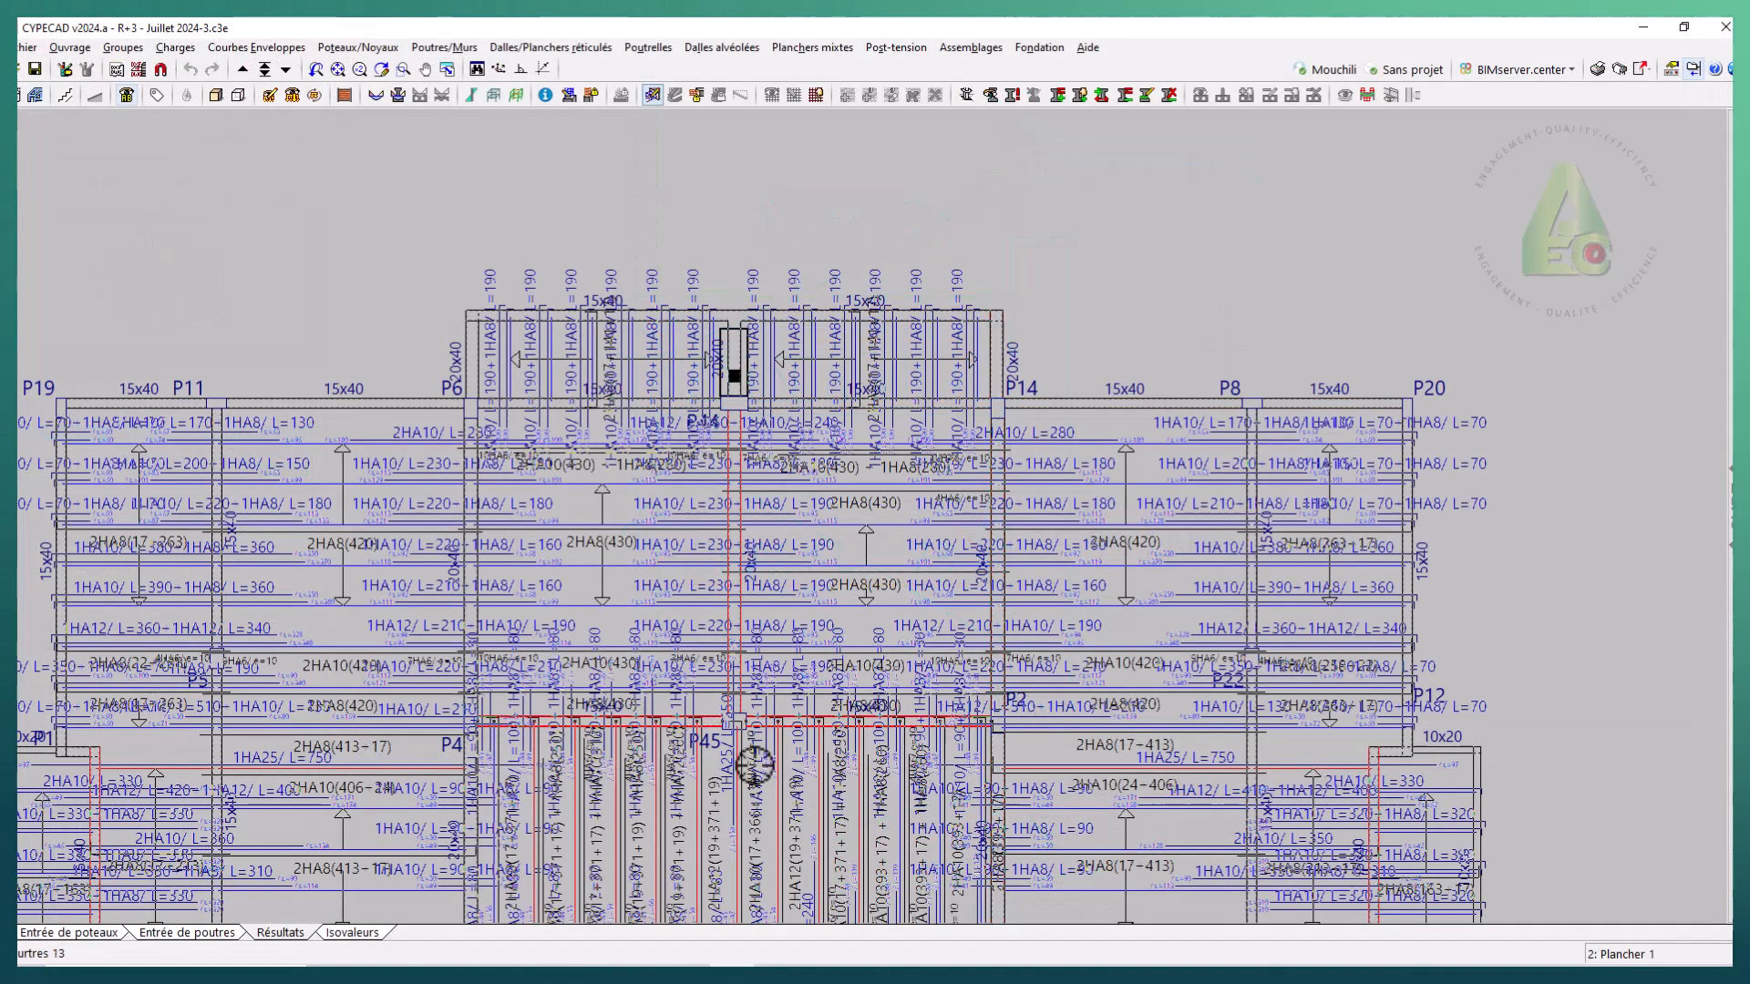
# - Recalculate the structure from beam entry and close the calculation error report
pyautogui.click(211, 937)
pyautogui.click(518, 49)
pyautogui.click(513, 93)
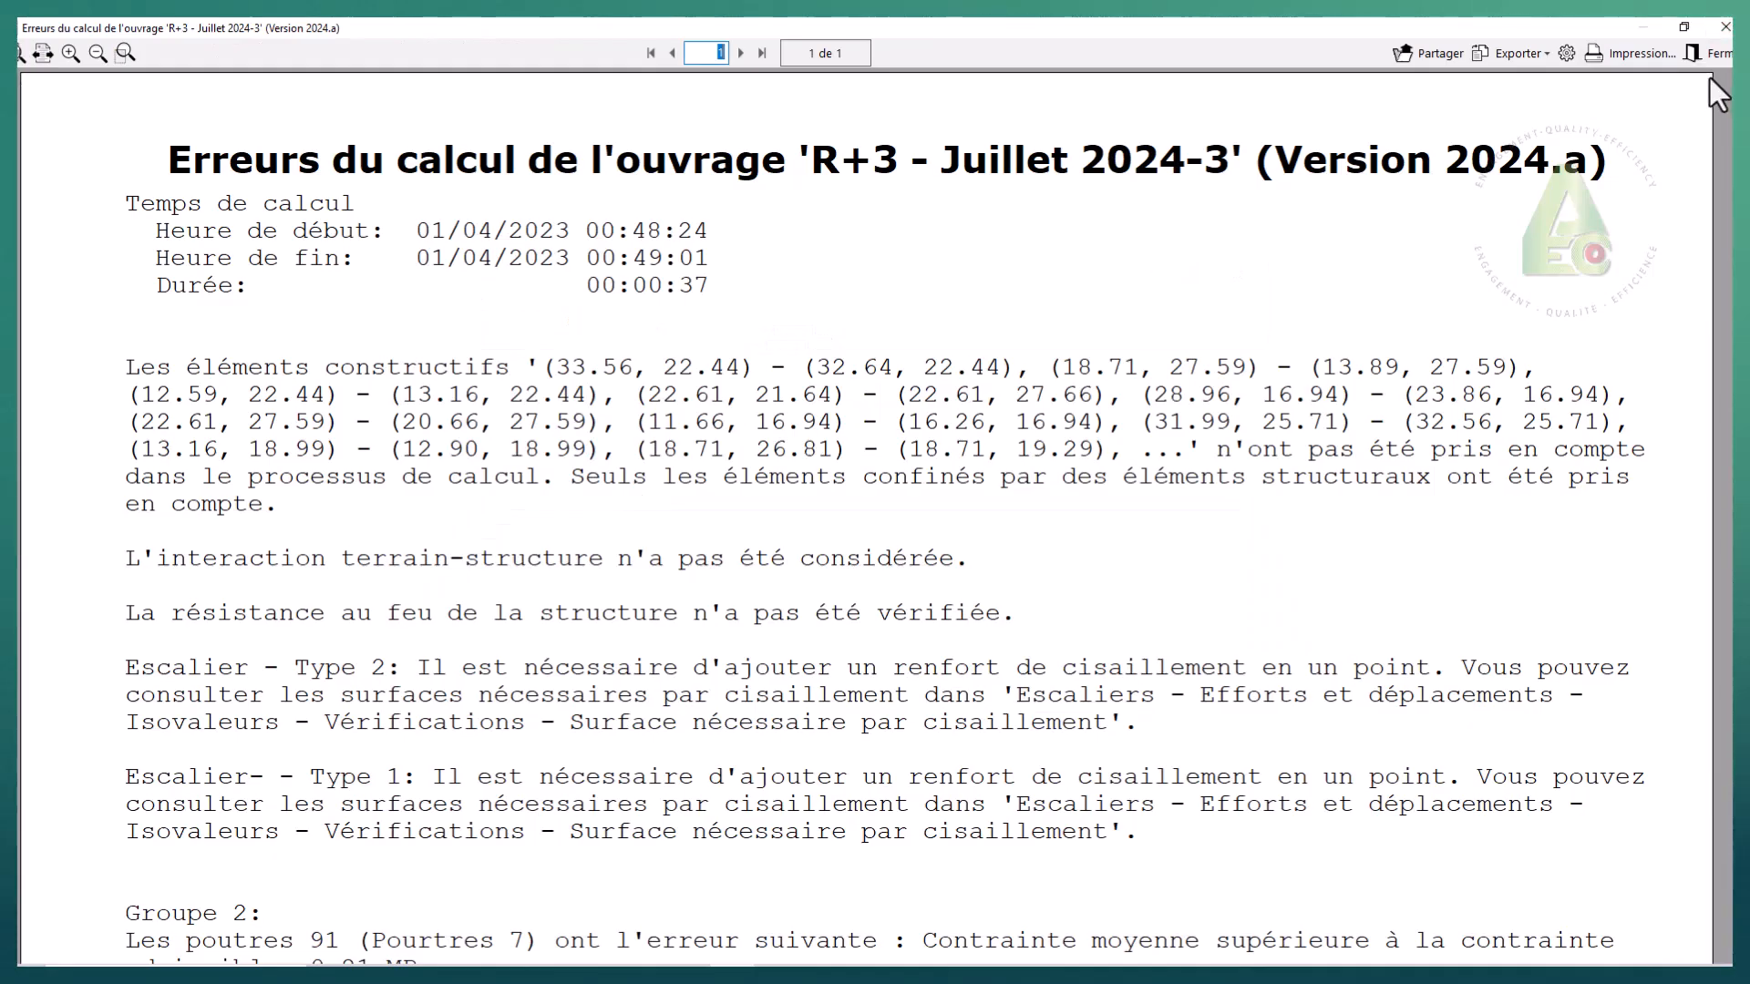
pyautogui.click(1714, 54)
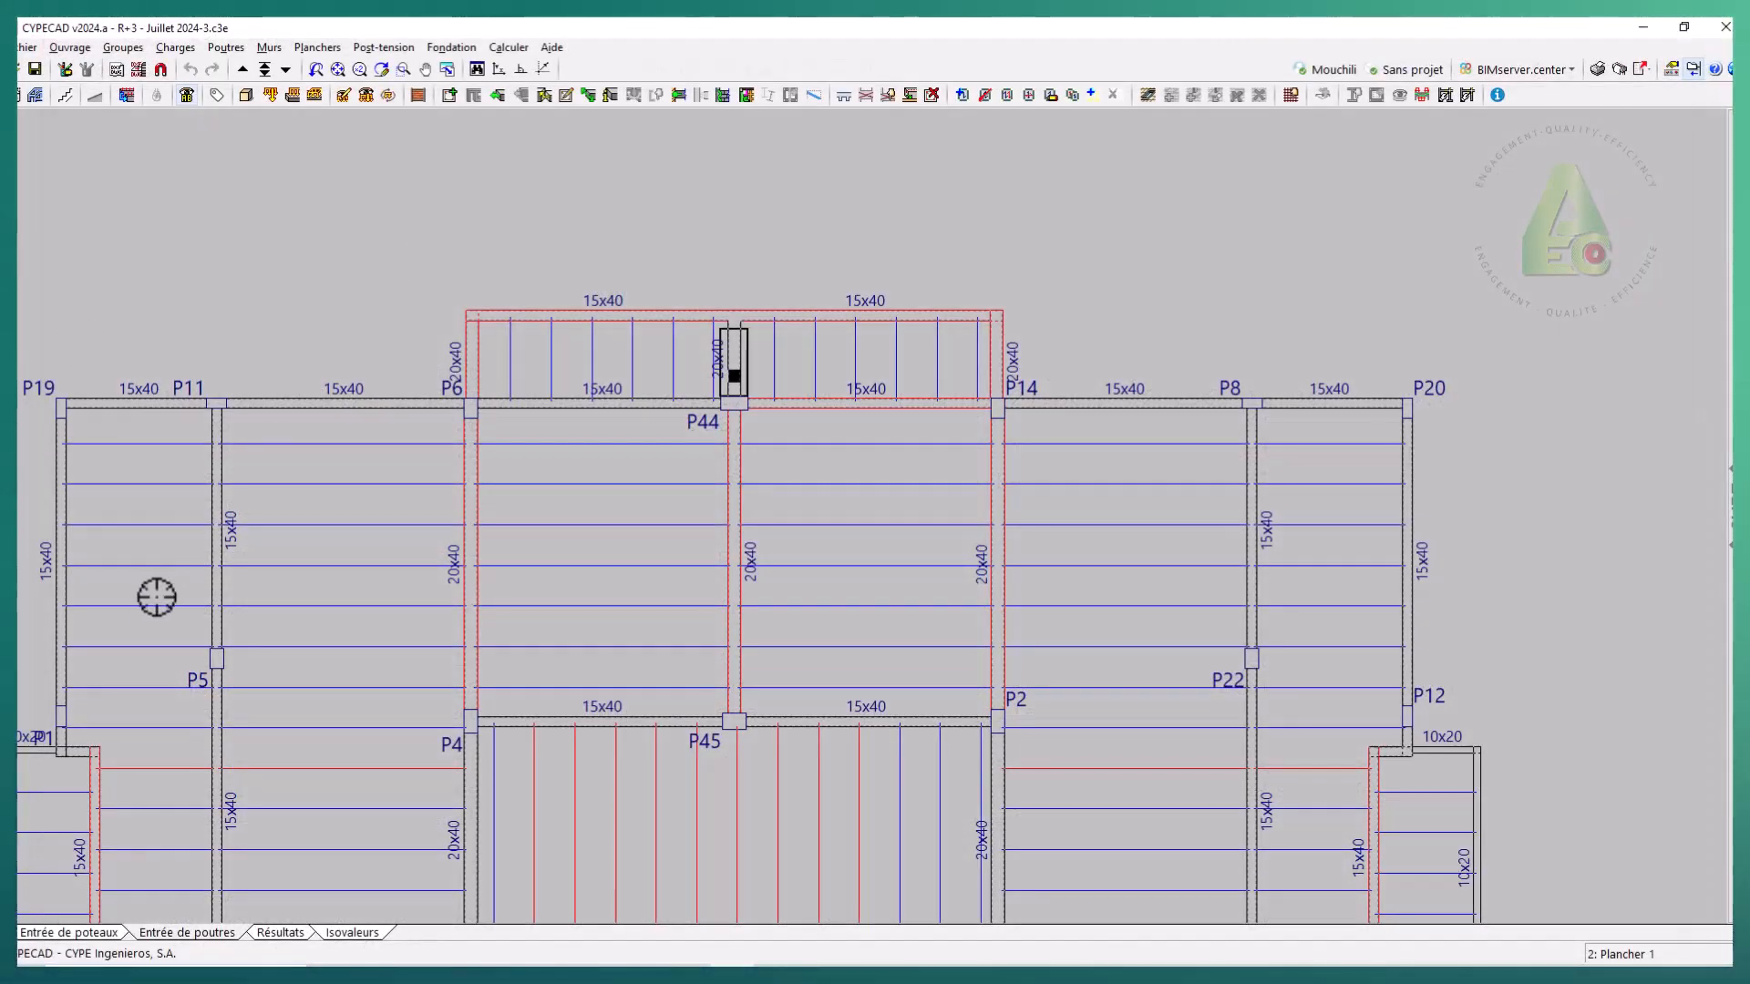
# - Examine the recalculated moment, shear and reinforcement of frame Pourtres 37 with its corbel in the beam editor, and close the editor
pyautogui.click(281, 932)
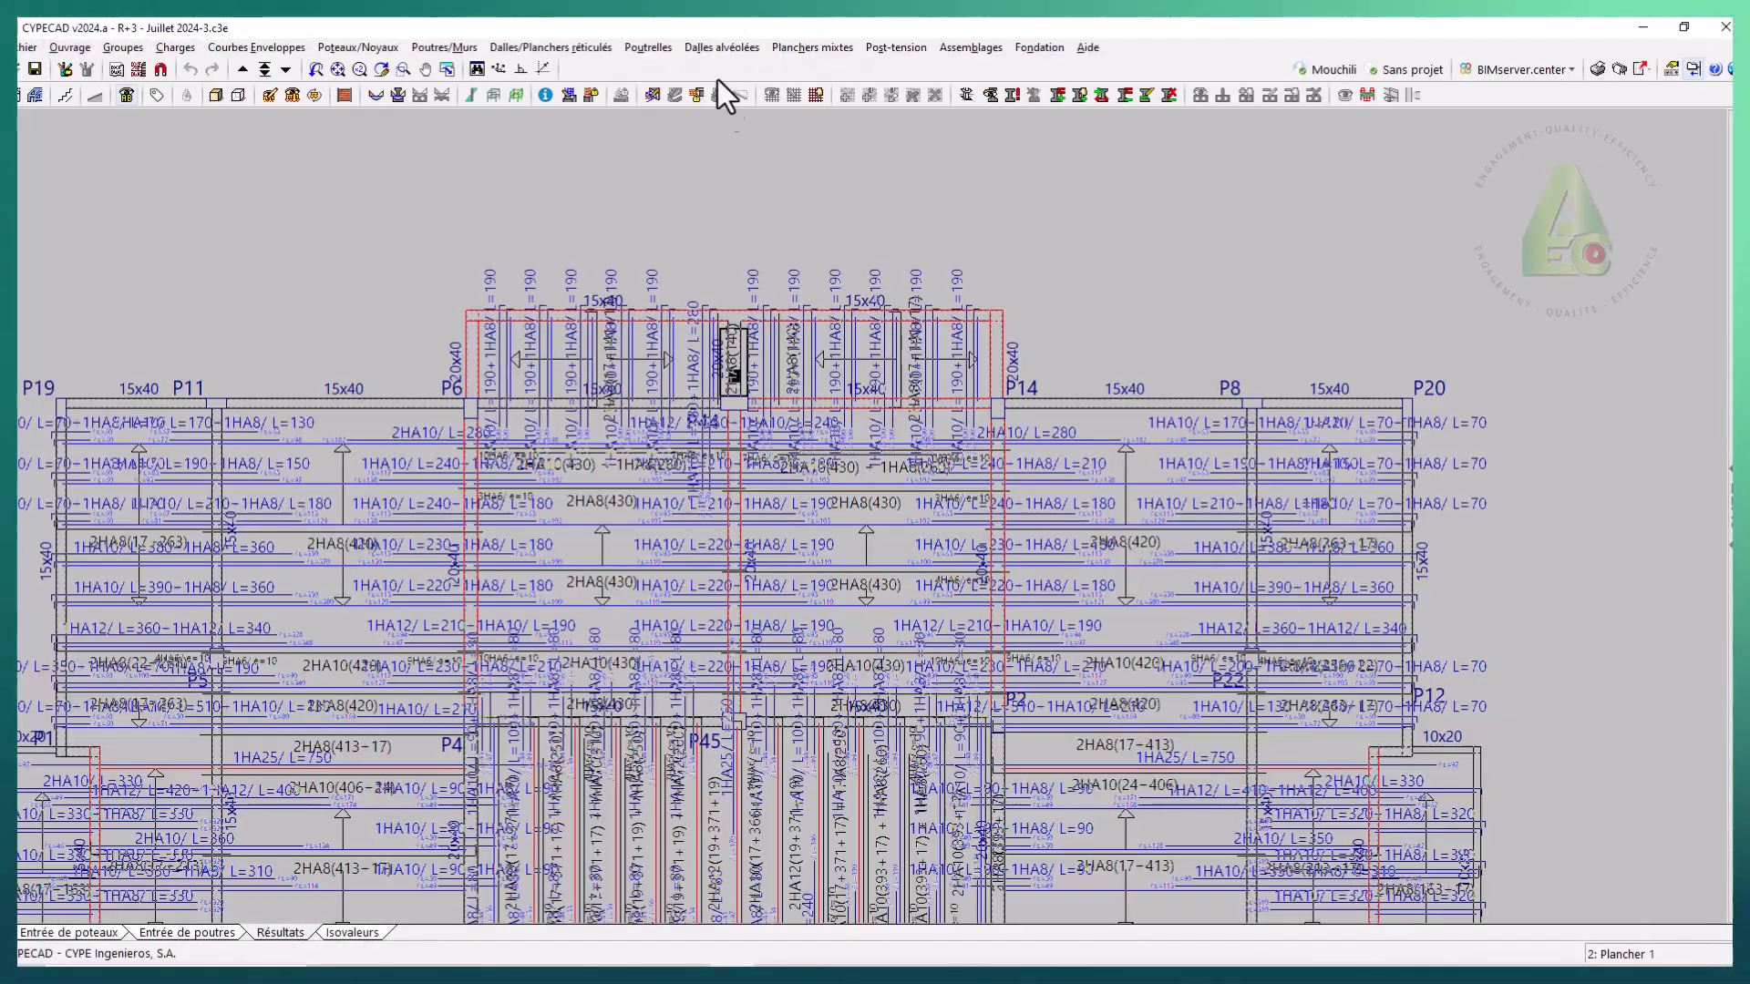
pyautogui.click(655, 97)
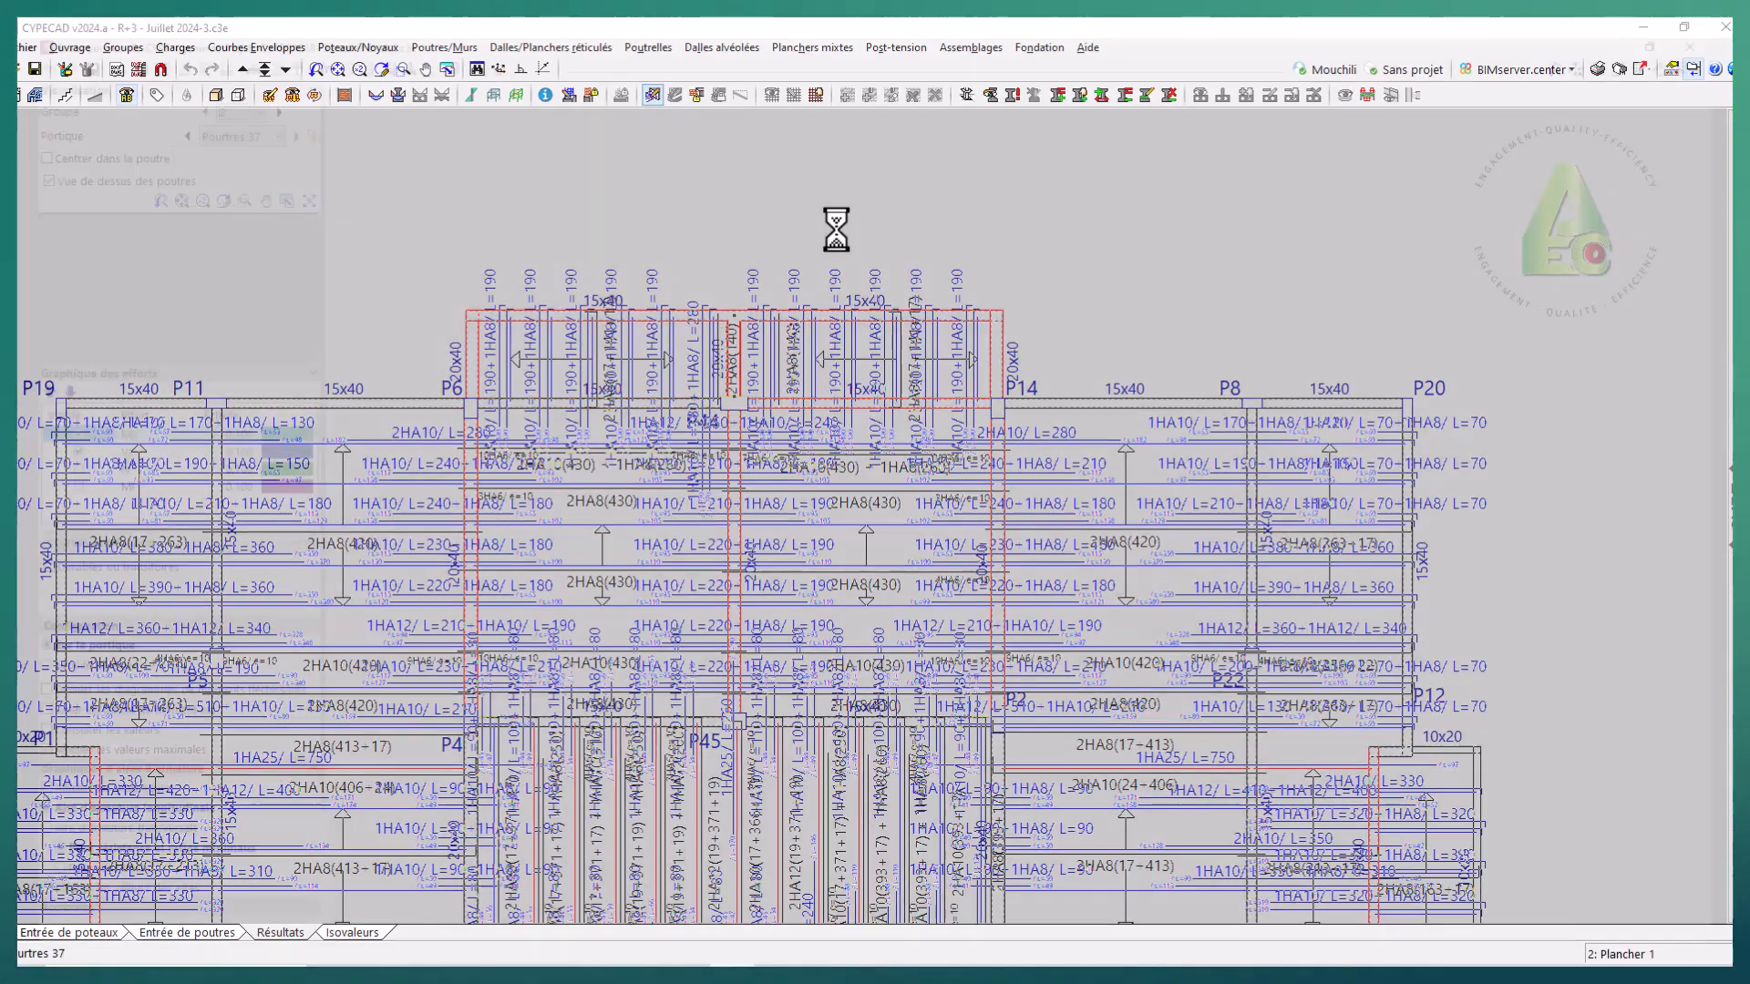
pyautogui.scroll(5, 1156, 478)
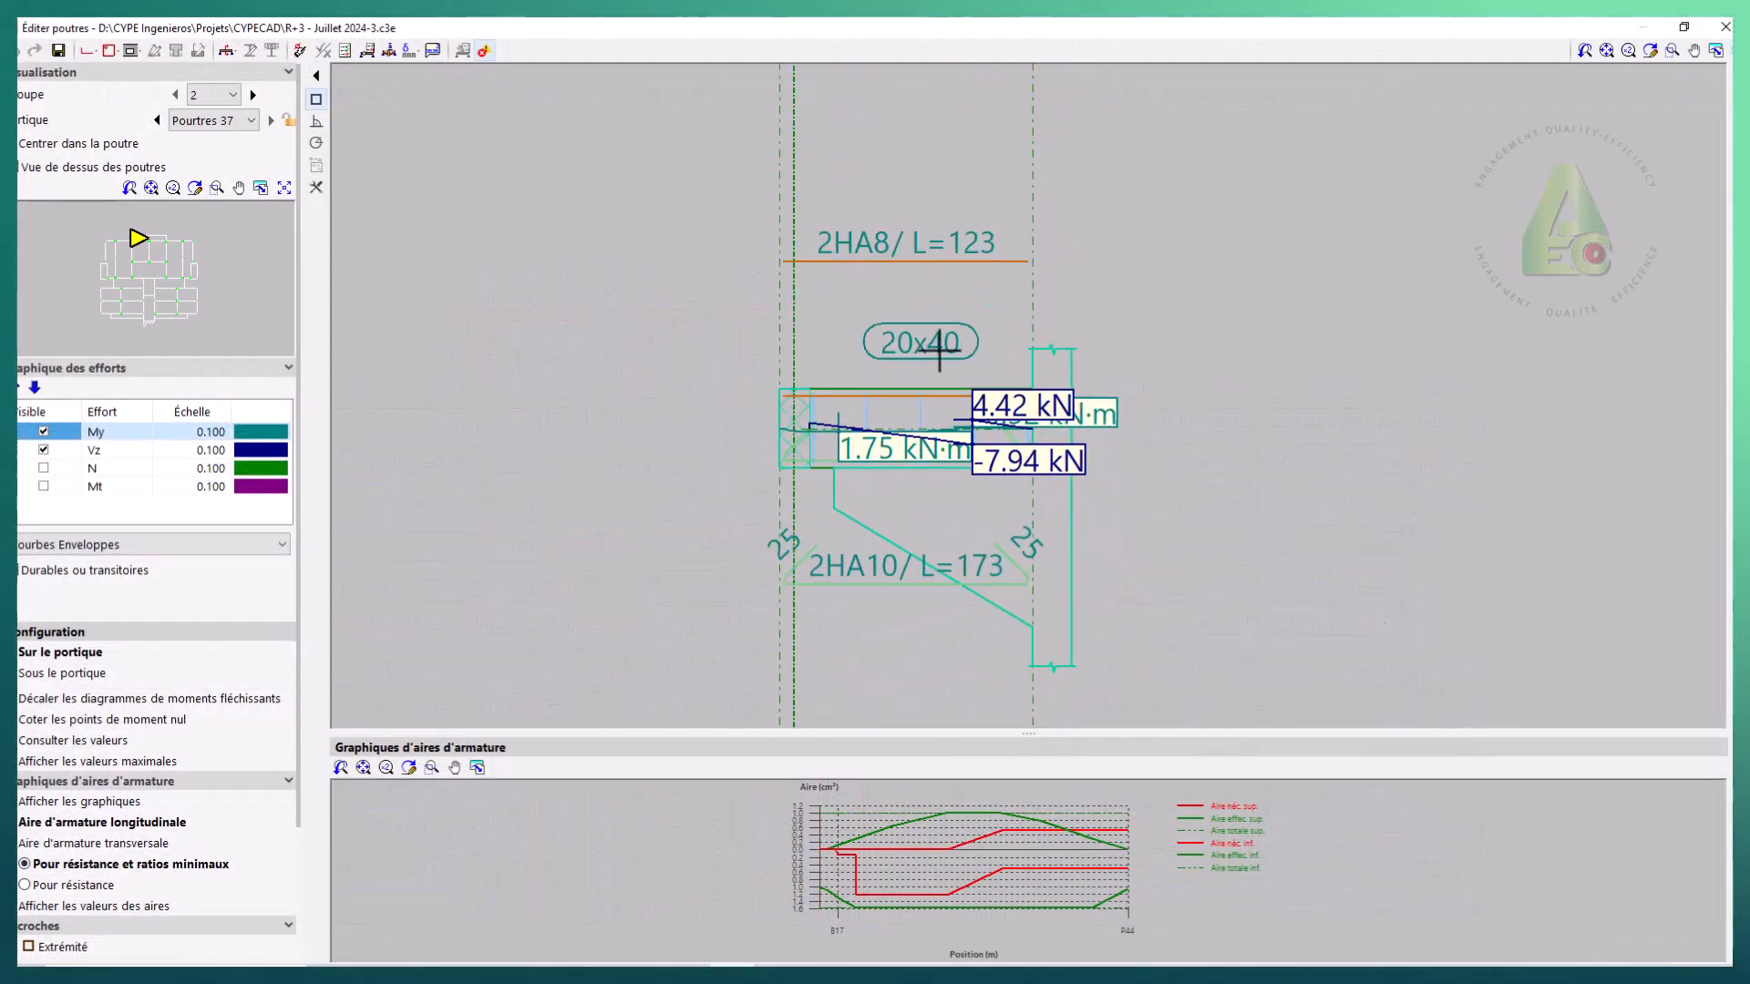
pyautogui.scroll(1, 981, 494)
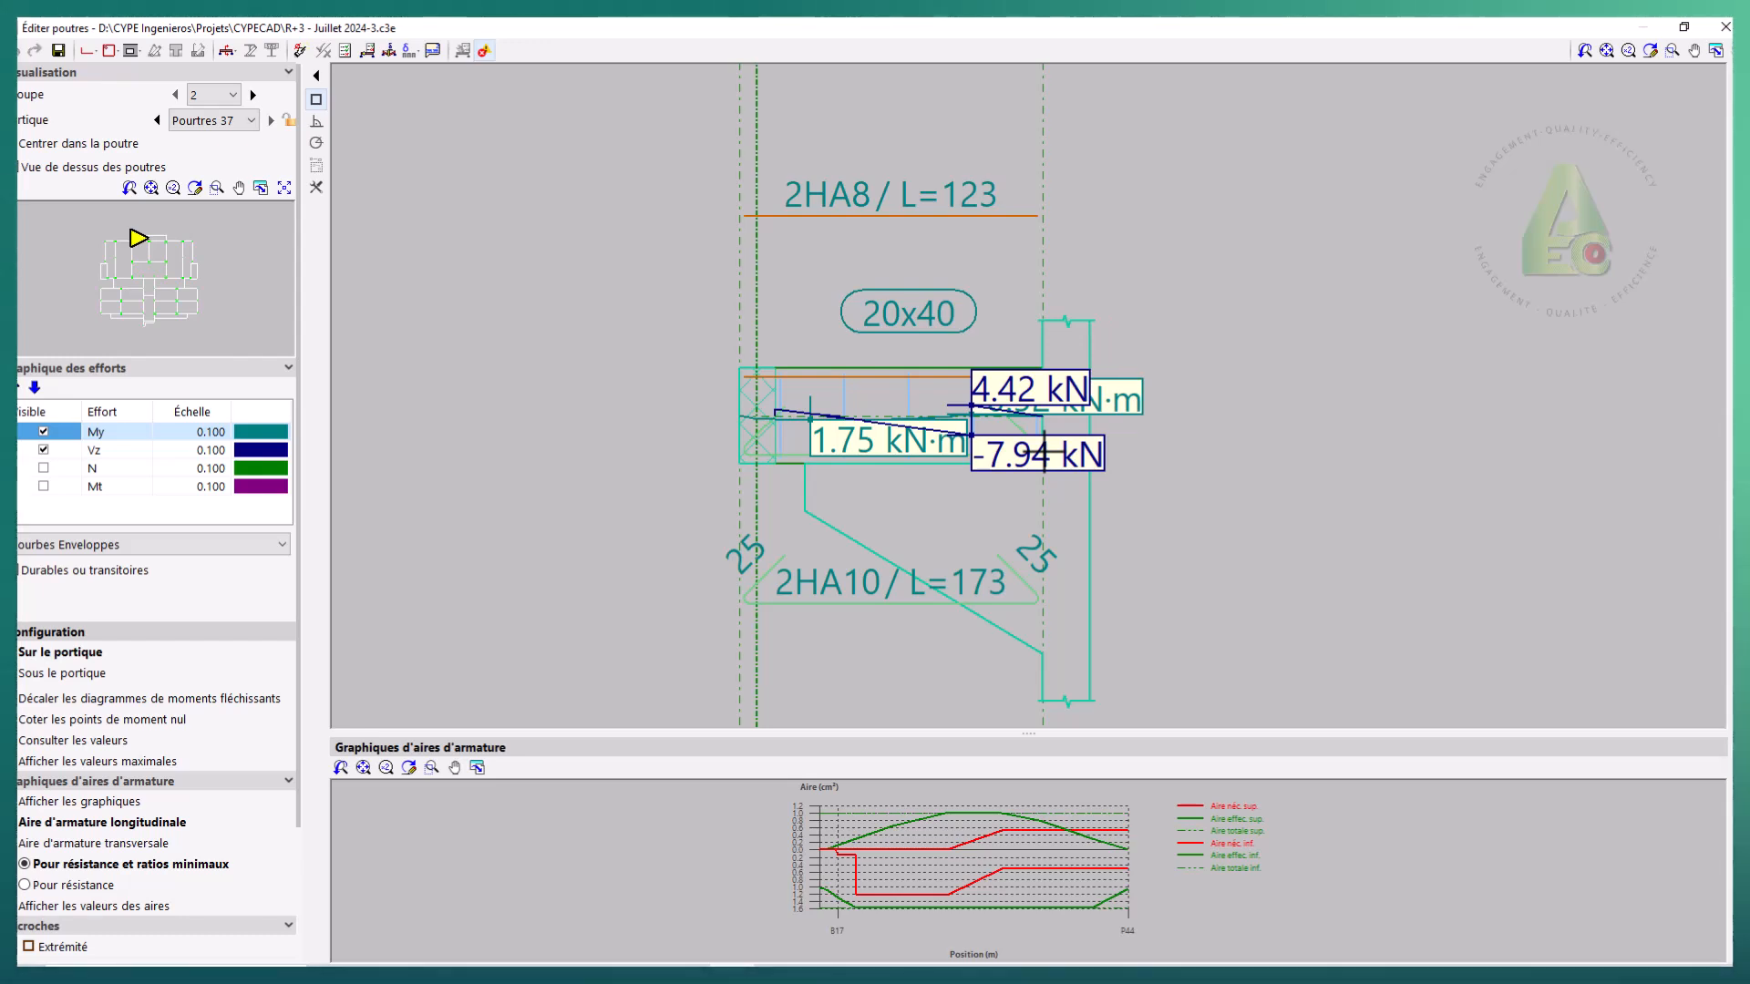
pyautogui.scroll(-3, 1090, 520)
pyautogui.moveTo(1035, 496); pyautogui.dragTo(1020, 478, button='middle')
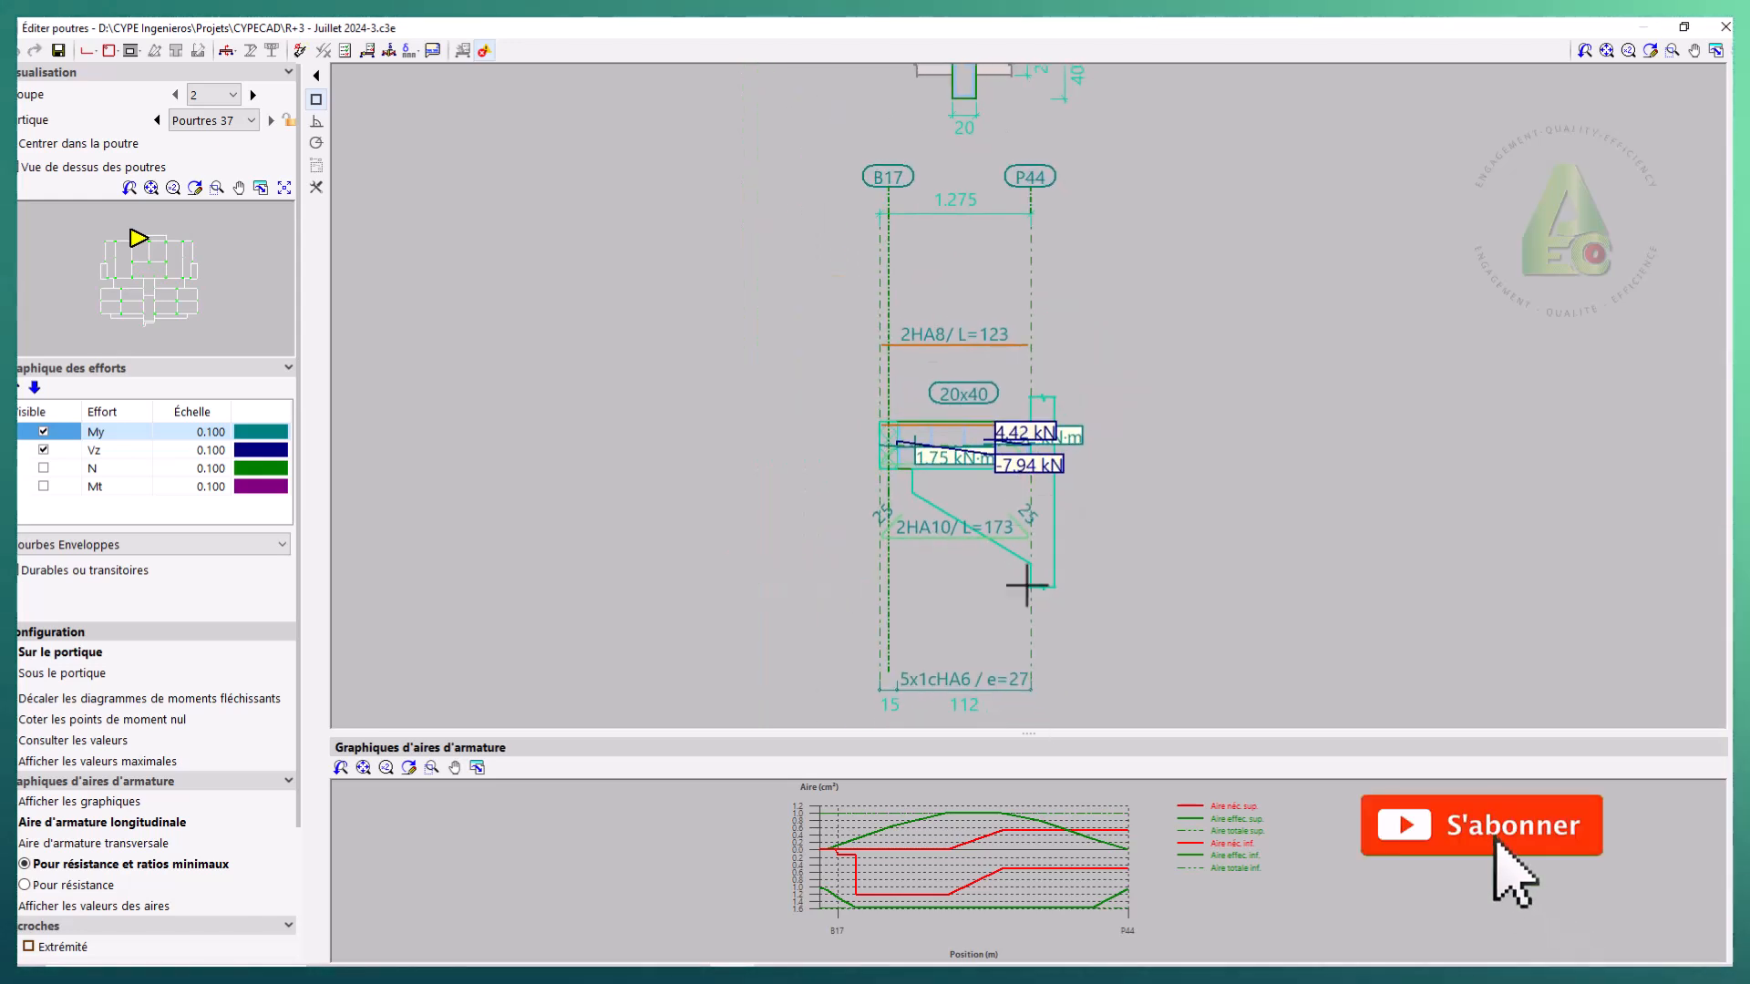
pyautogui.scroll(1, 1023, 547)
pyautogui.scroll(1, 1175, 500)
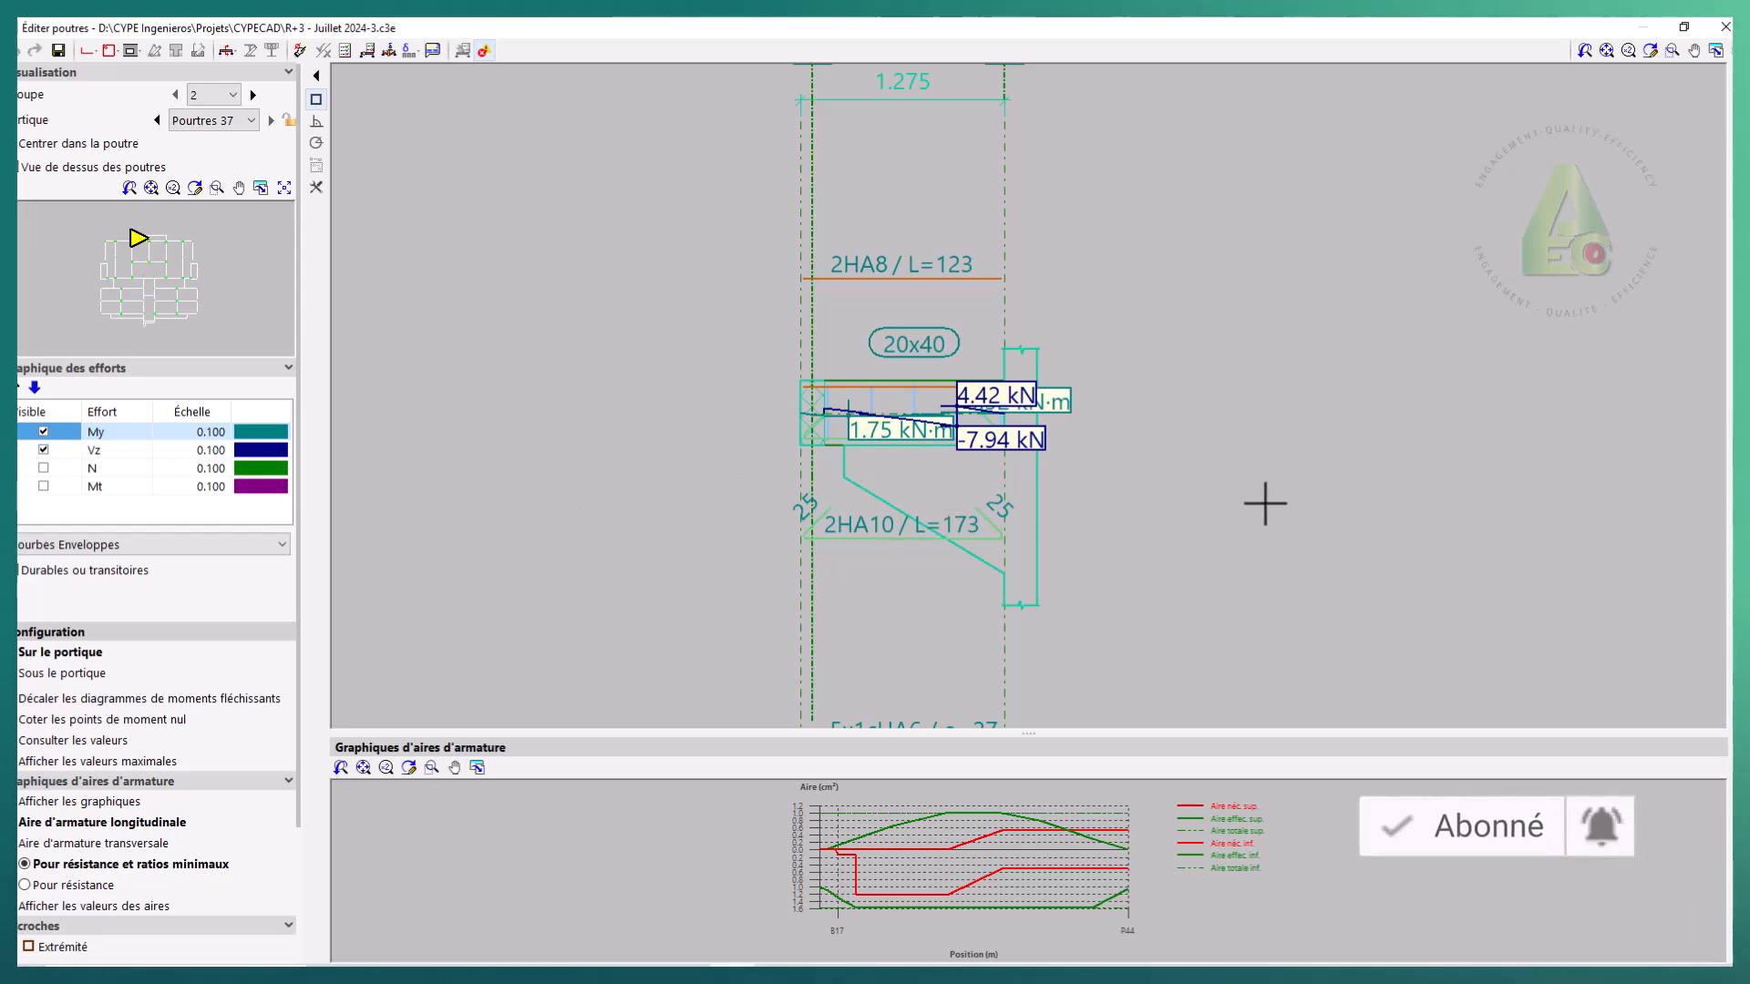
pyautogui.scroll(1, 1008, 496)
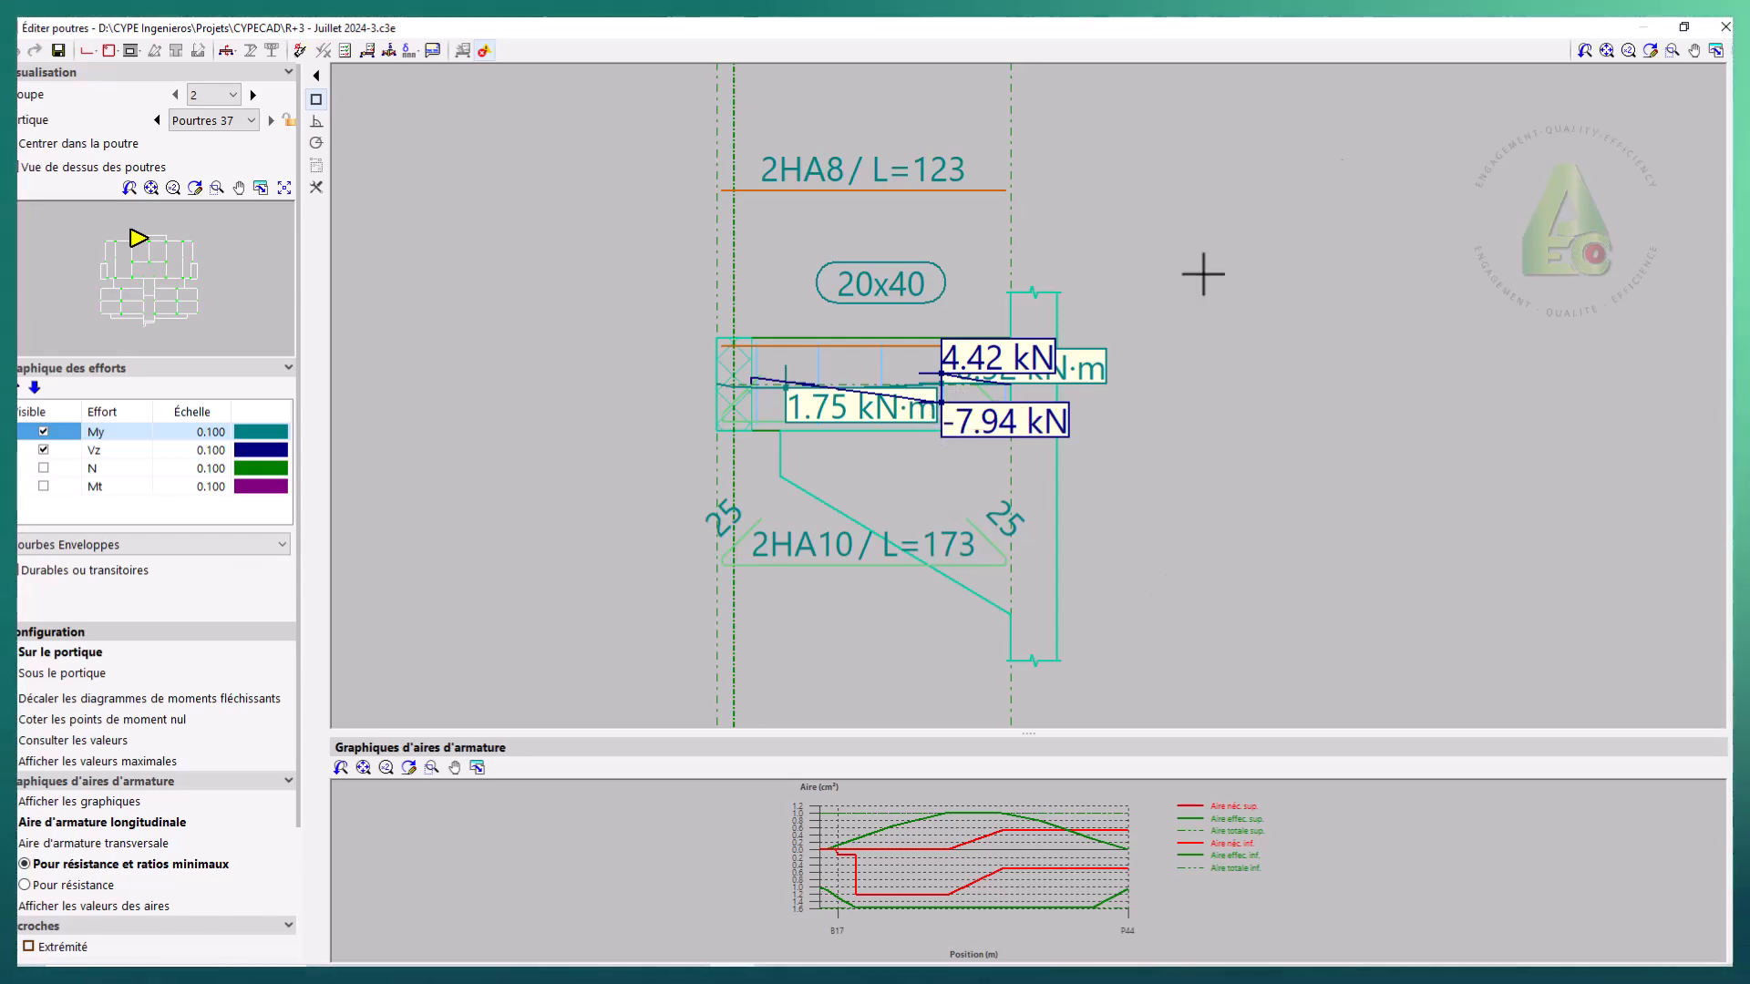
pyautogui.click(1726, 27)
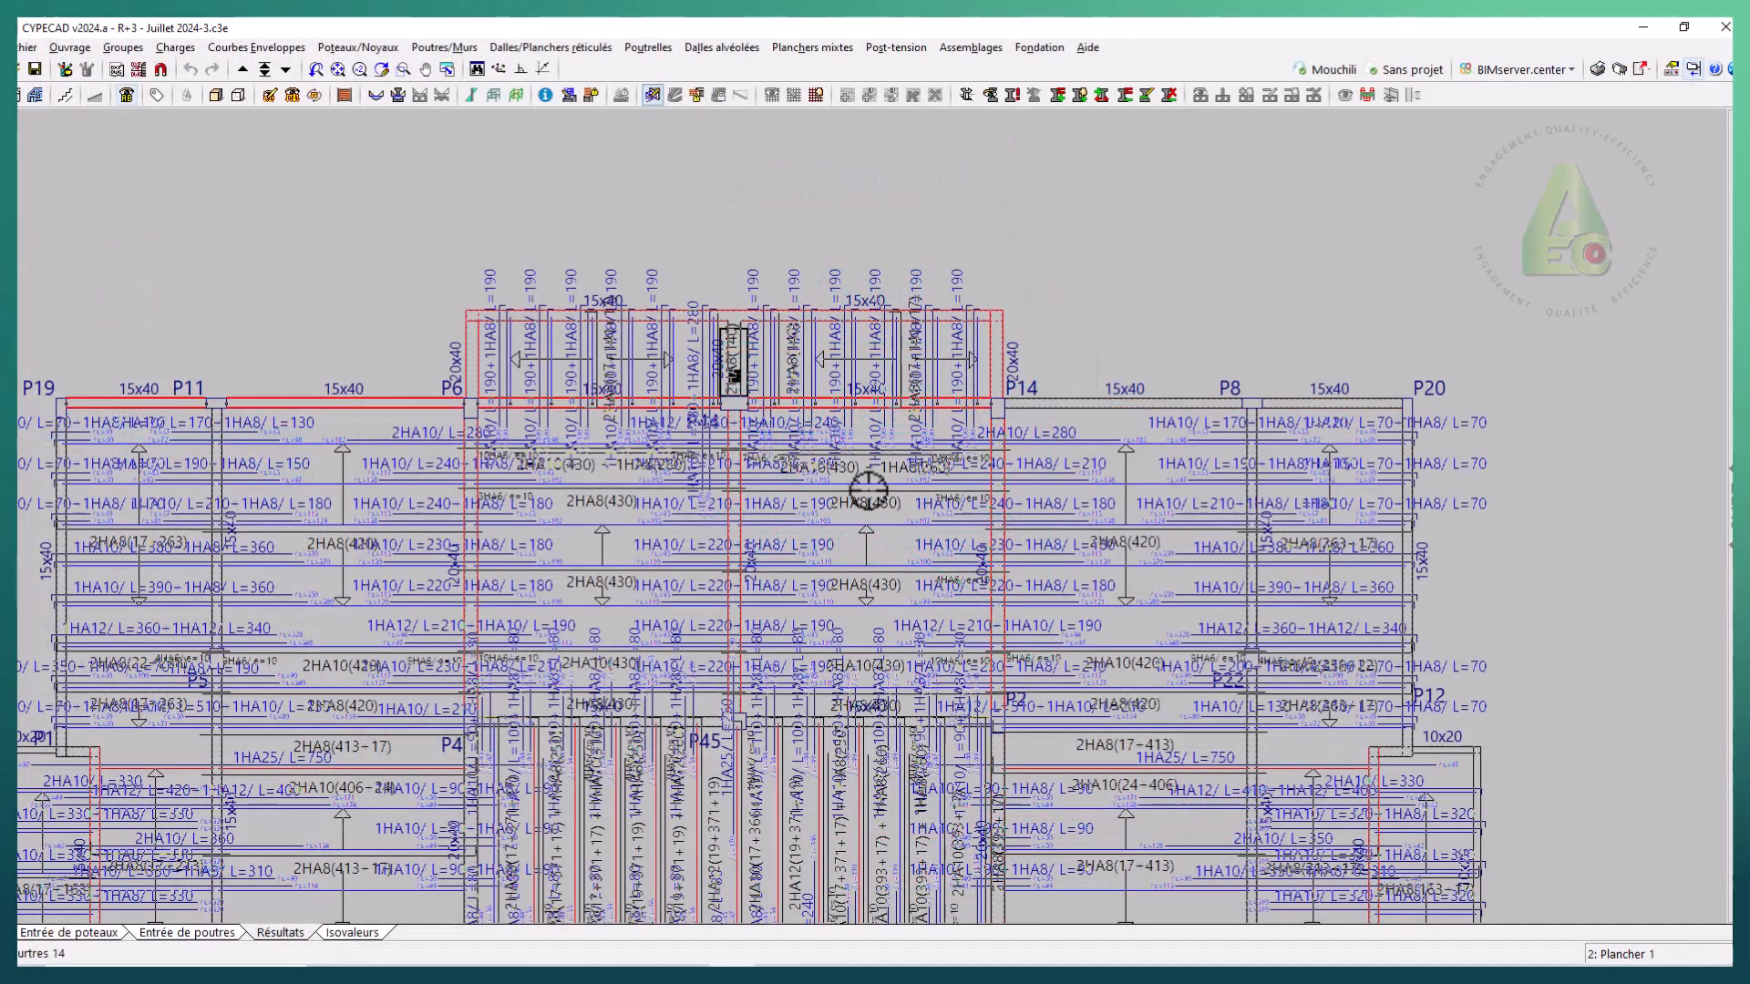
# - Return to beam entry and open the short corbel under the 20x40 cantilever beam at P44 for editing
pyautogui.scroll(2, 961, 348)
pyautogui.scroll(3, 666, 345)
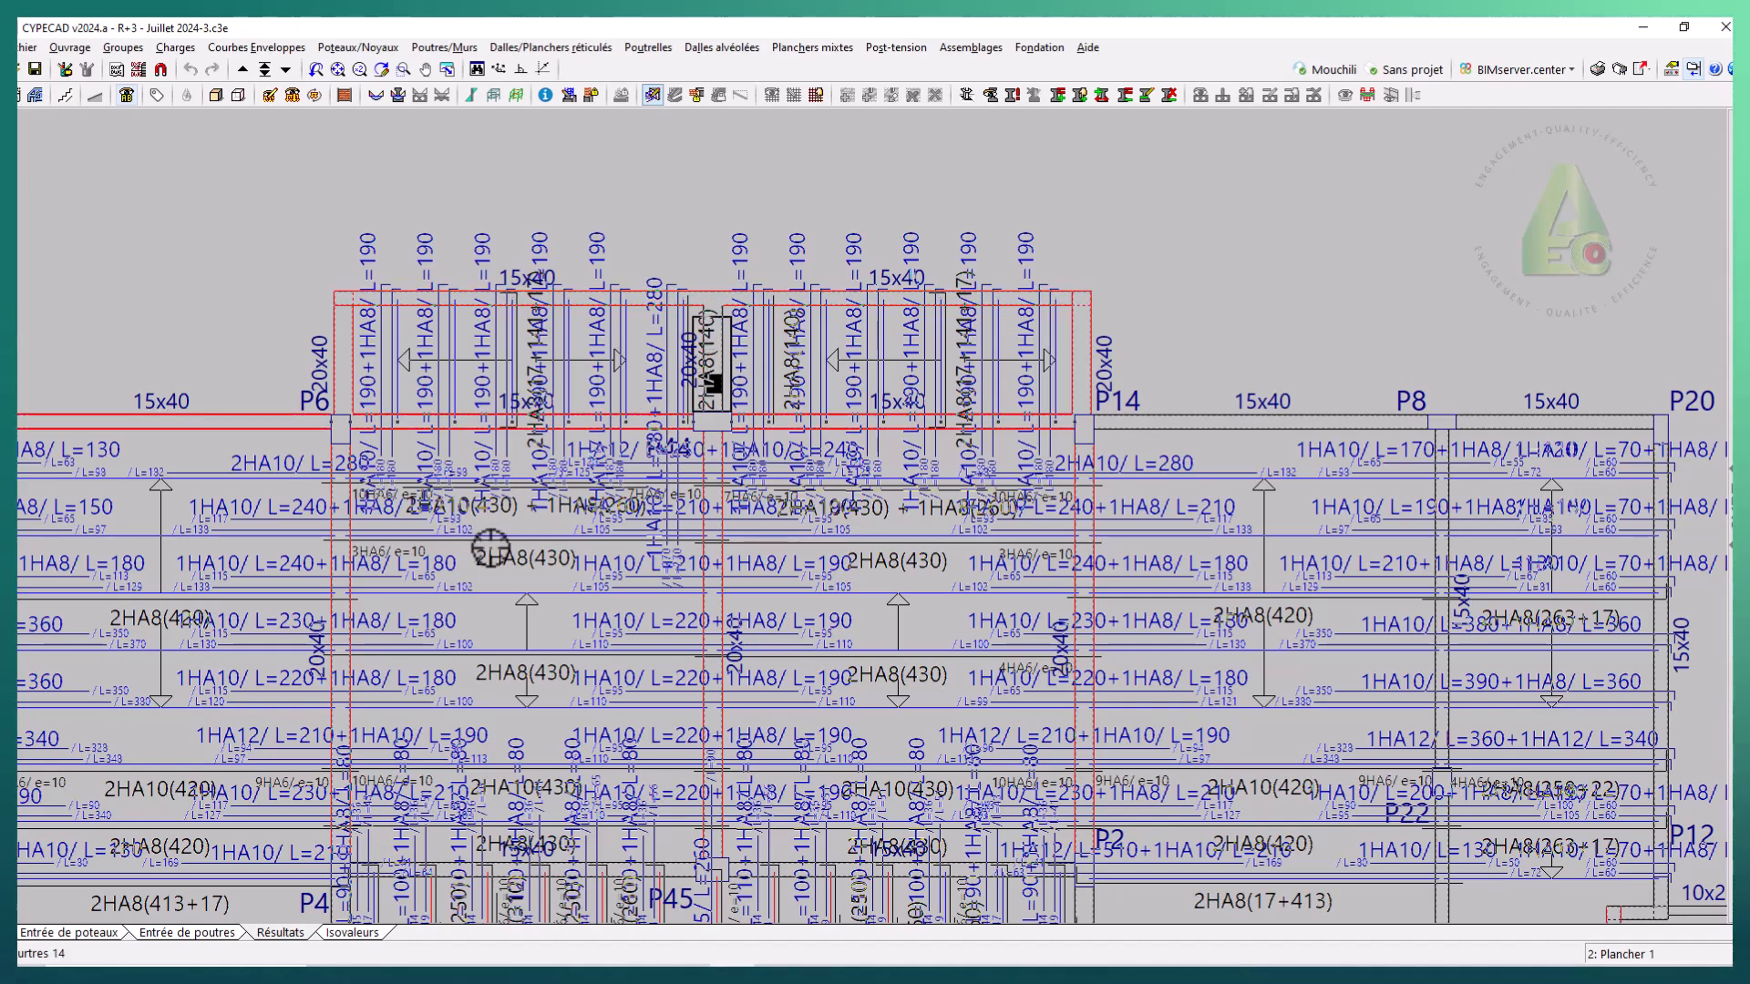
pyautogui.click(194, 935)
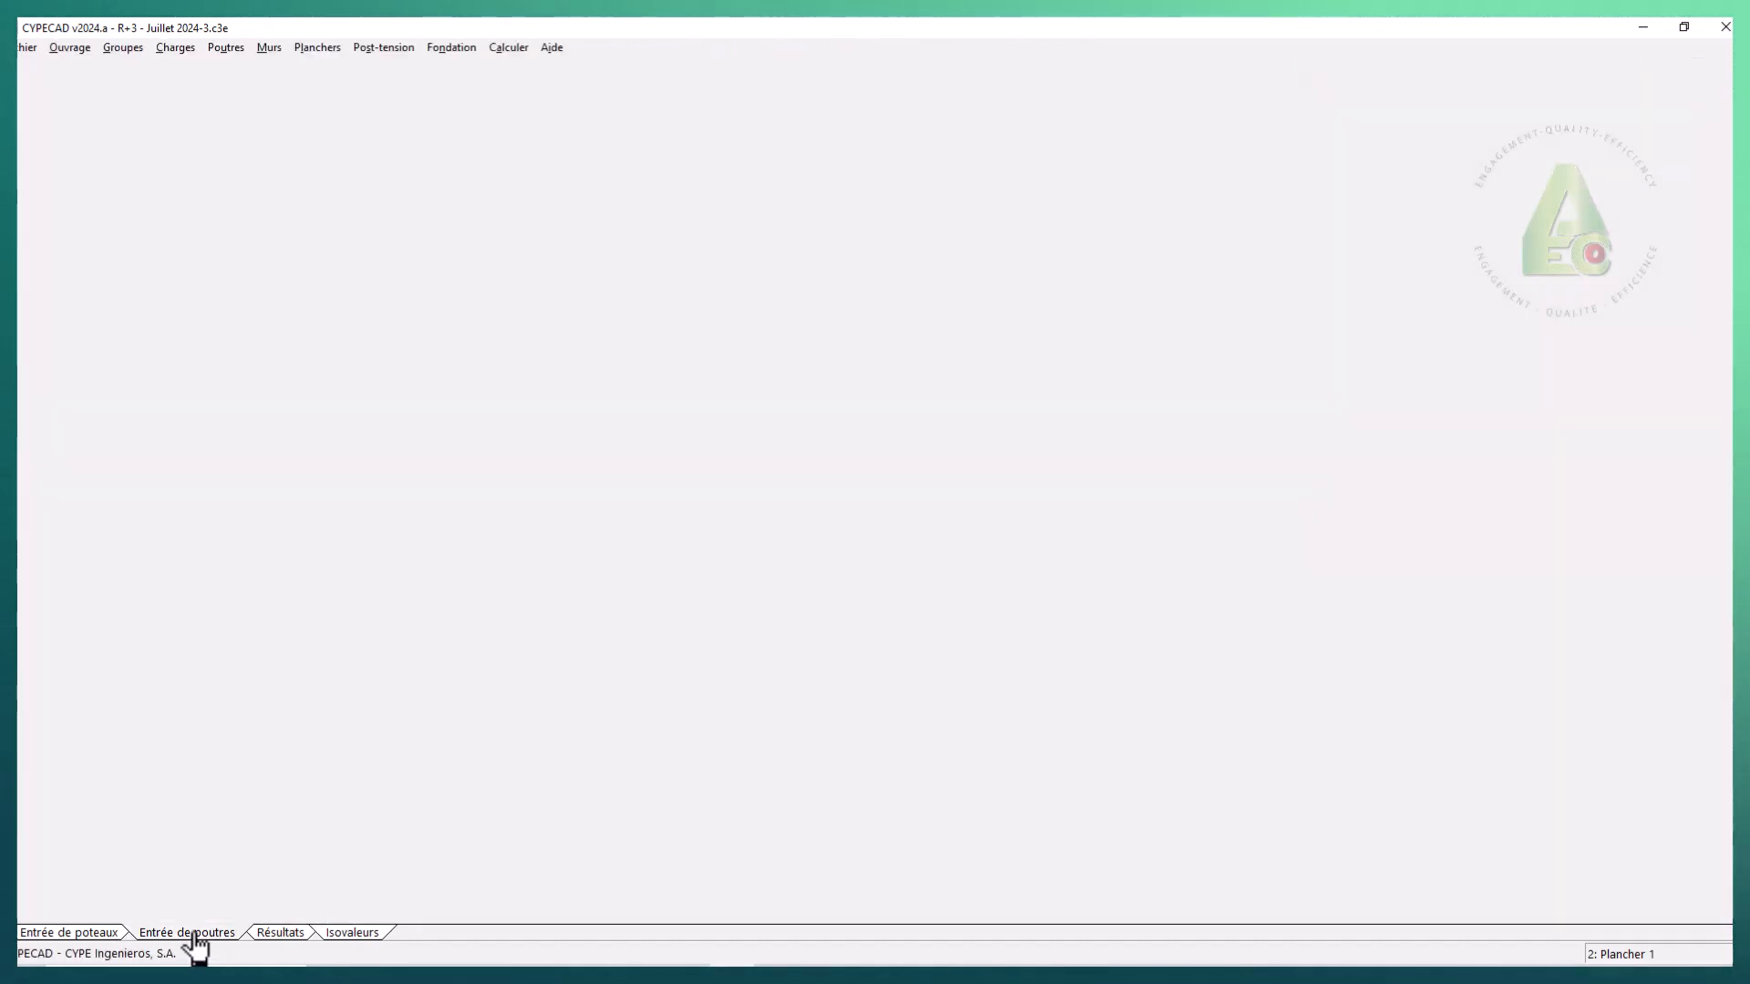
pyautogui.click(219, 50)
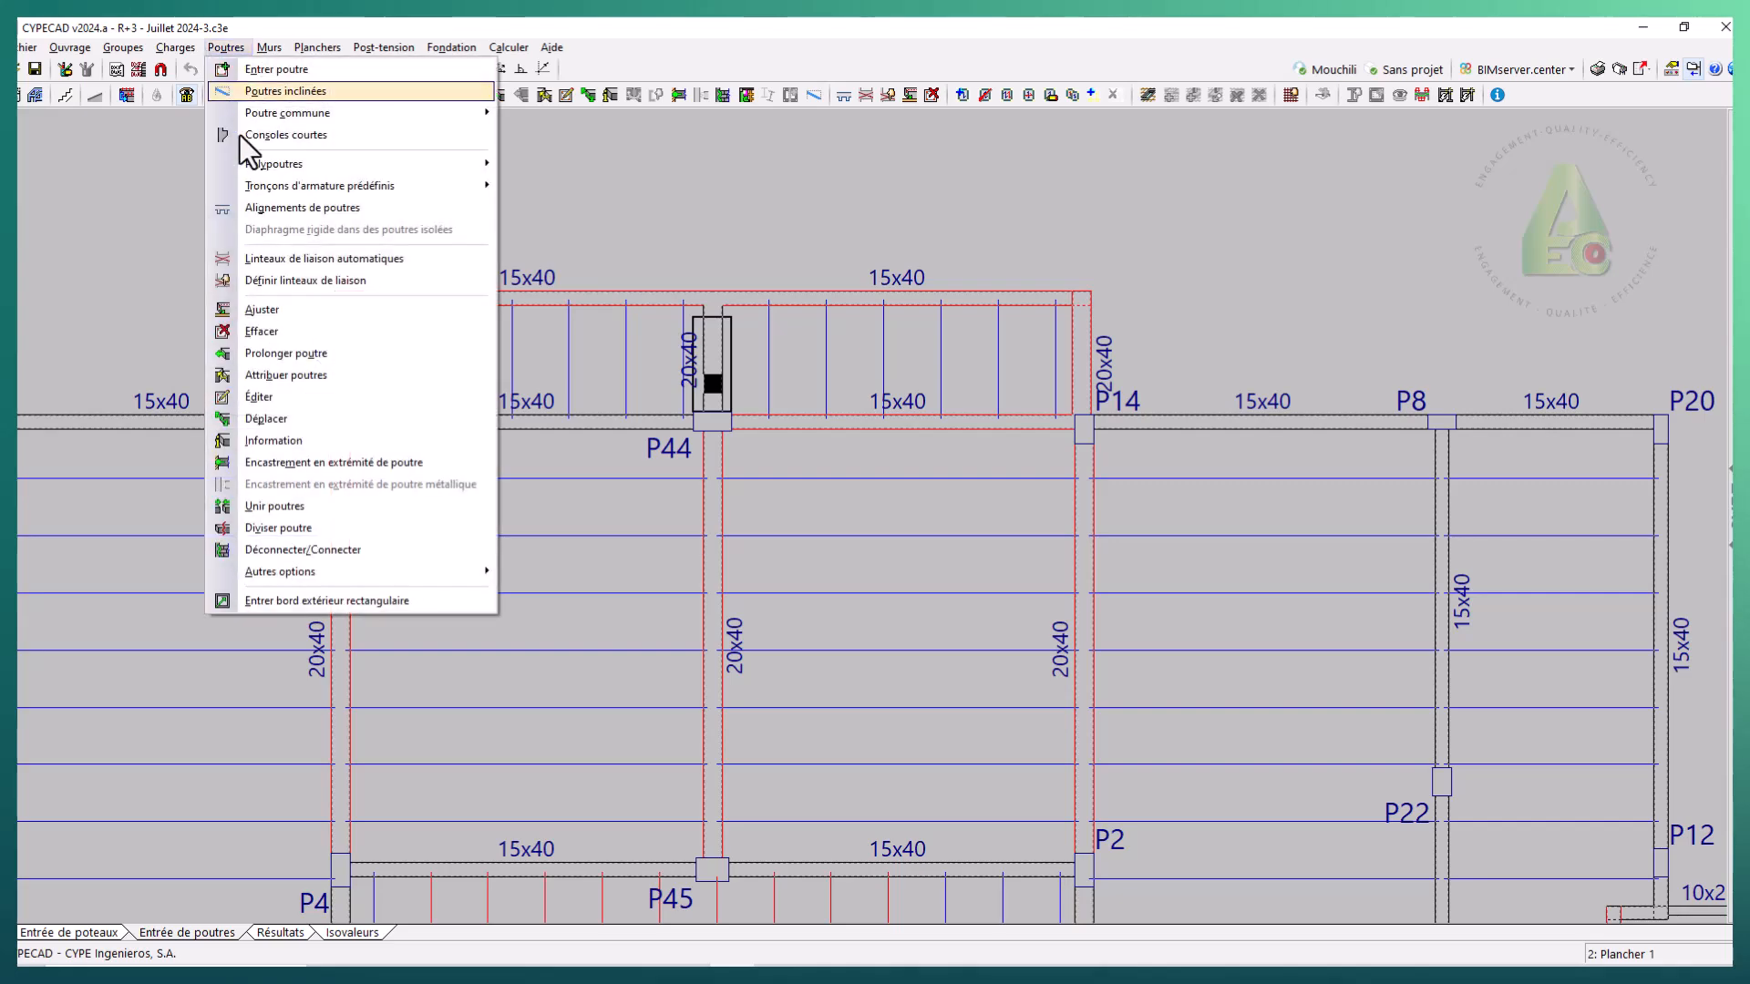
pyautogui.click(310, 131)
pyautogui.click(910, 459)
pyautogui.click(722, 341)
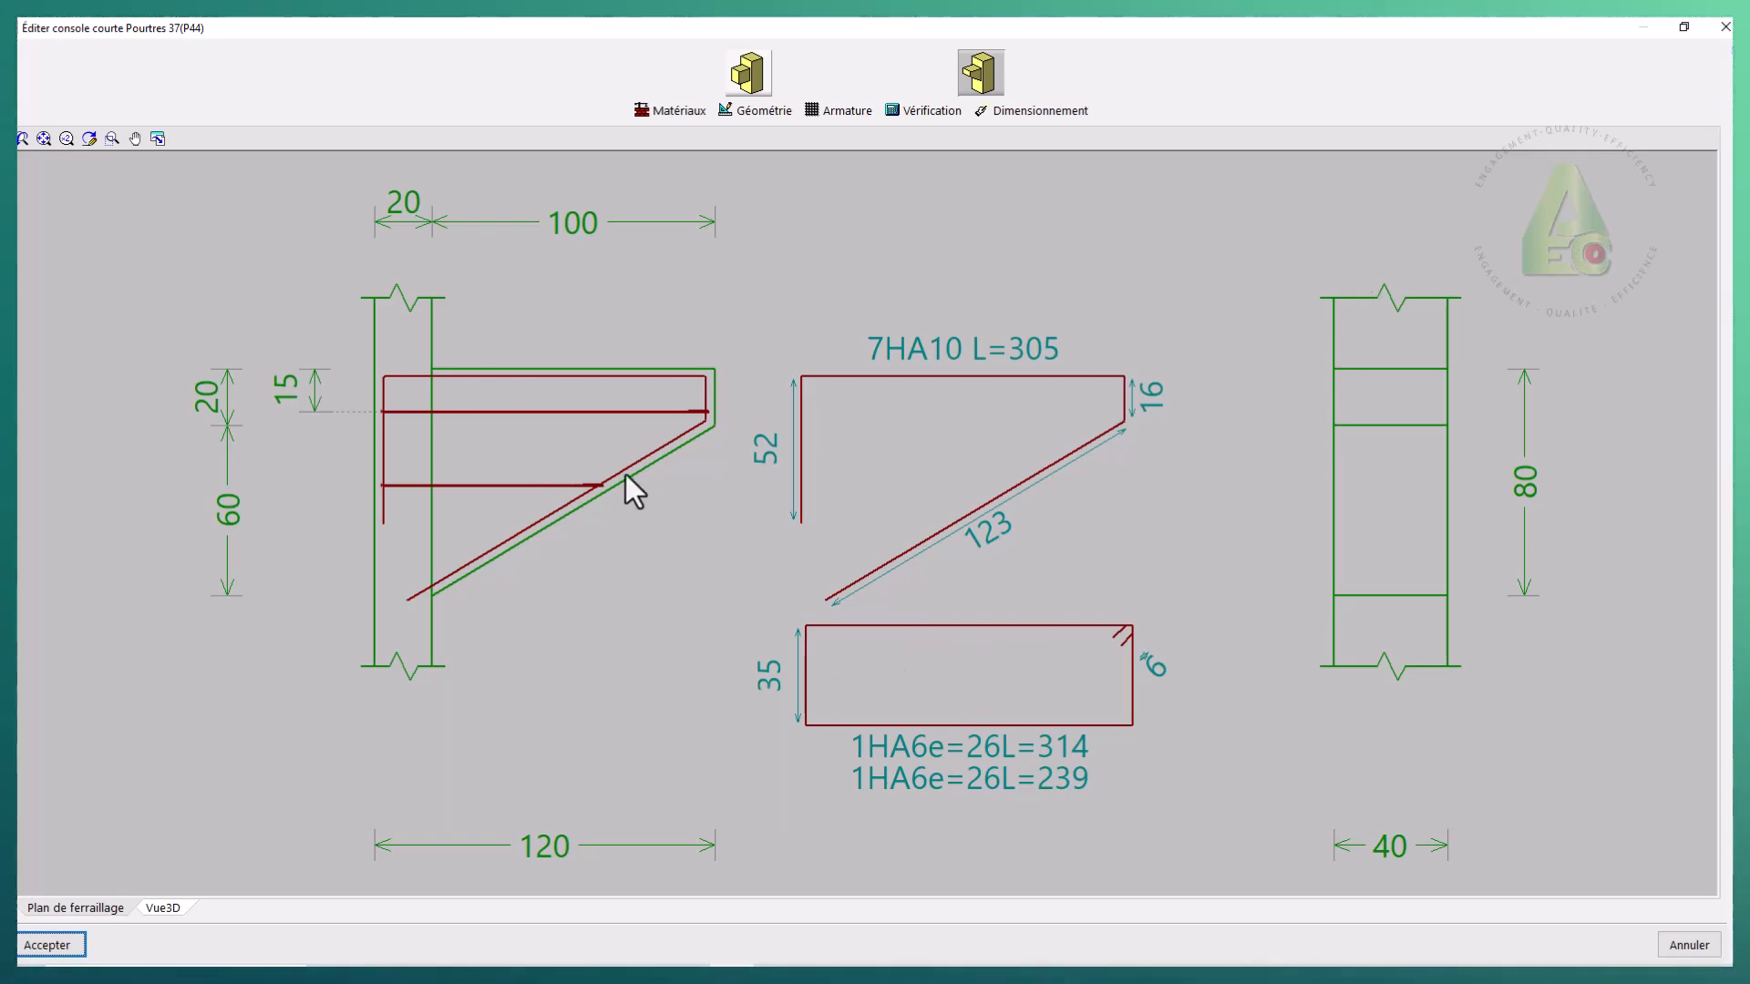
# - Inspect the corbel's reinforcement in 3D and on its reinforcement drawing, and close the corbel editor
pyautogui.click(161, 909)
pyautogui.moveTo(935, 495); pyautogui.dragTo(824, 510, button='middle')
pyautogui.scroll(5, 939, 555)
pyautogui.scroll(3, 784, 558)
pyautogui.moveTo(948, 545); pyautogui.dragTo(1075, 507, button='middle')
pyautogui.scroll(-4, 939, 534)
pyautogui.moveTo(948, 550); pyautogui.dragTo(820, 650, button='middle')
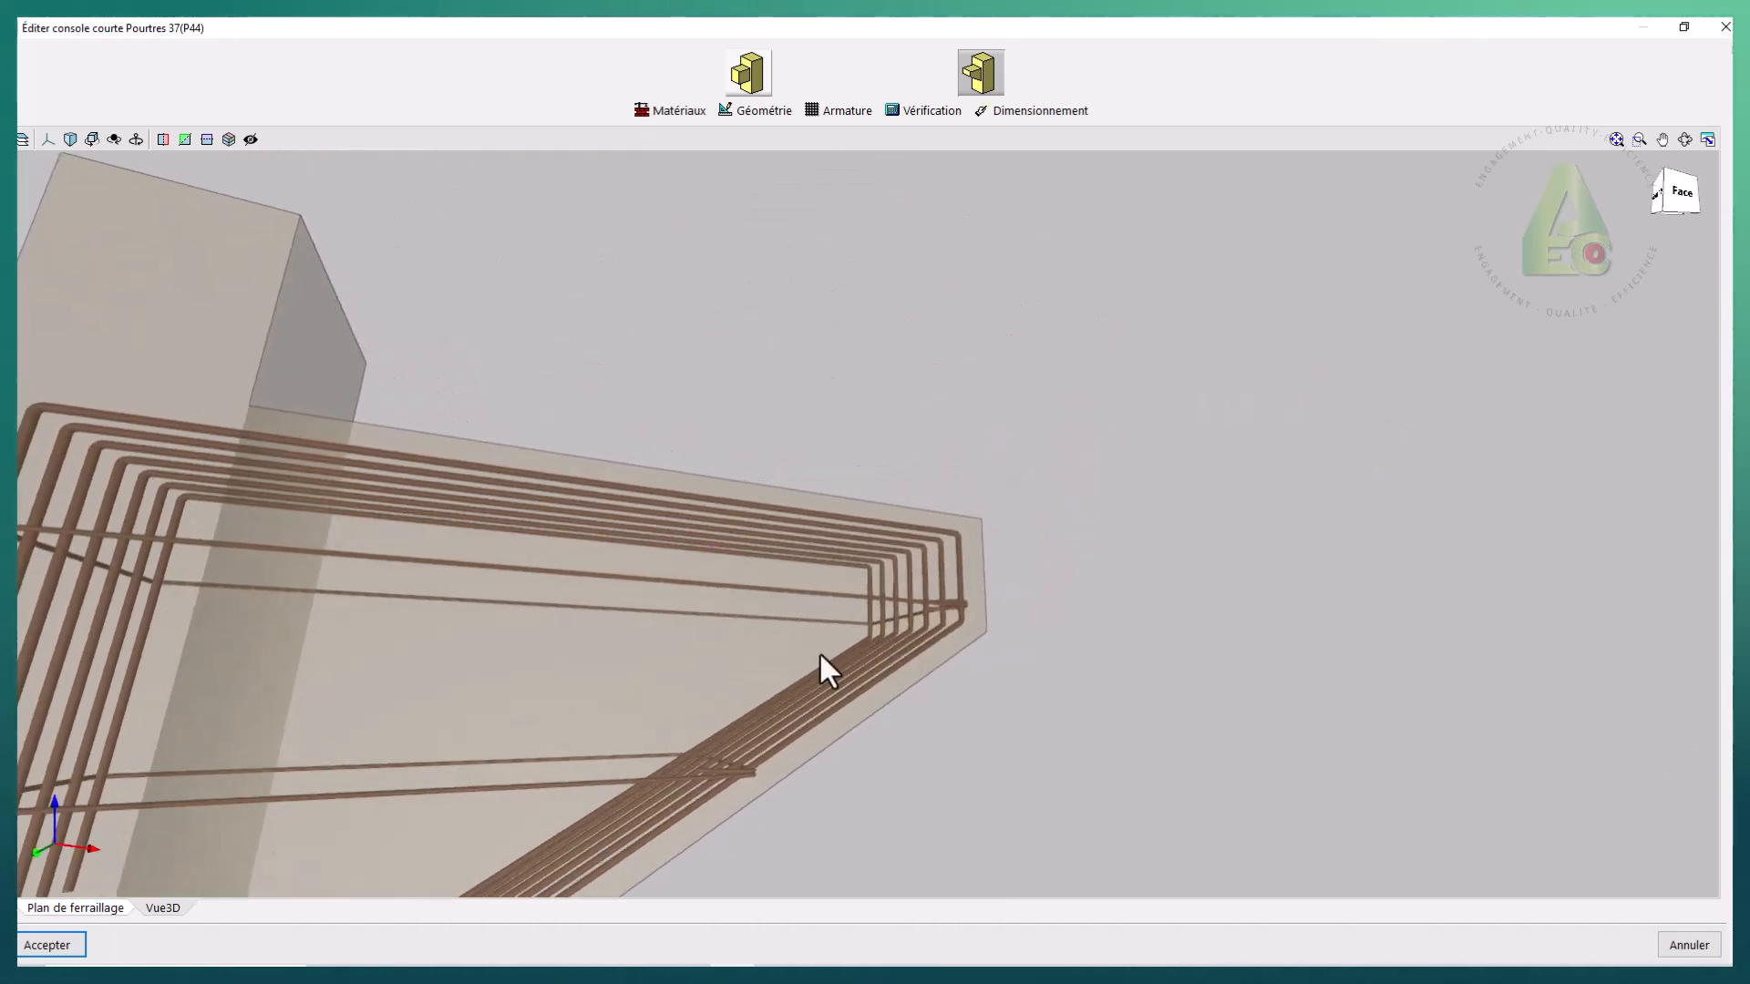
pyautogui.moveTo(948, 574); pyautogui.dragTo(386, 605, button='middle')
pyautogui.scroll(-2, 926, 481)
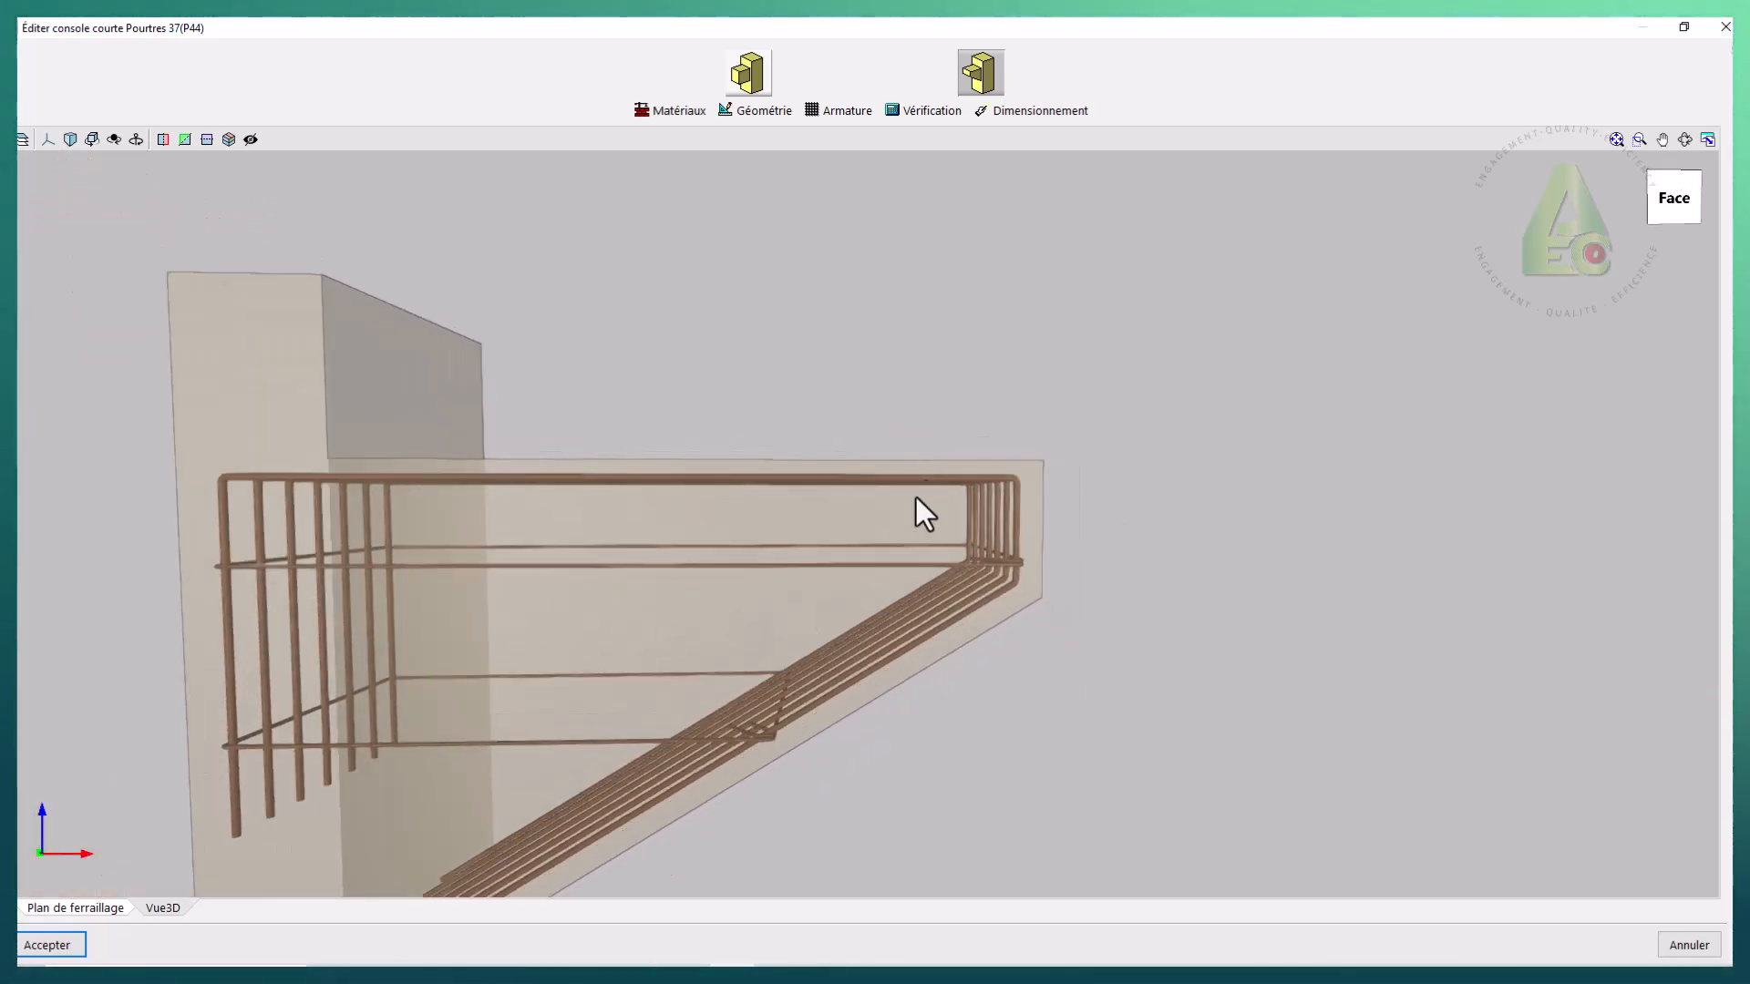
pyautogui.click(94, 914)
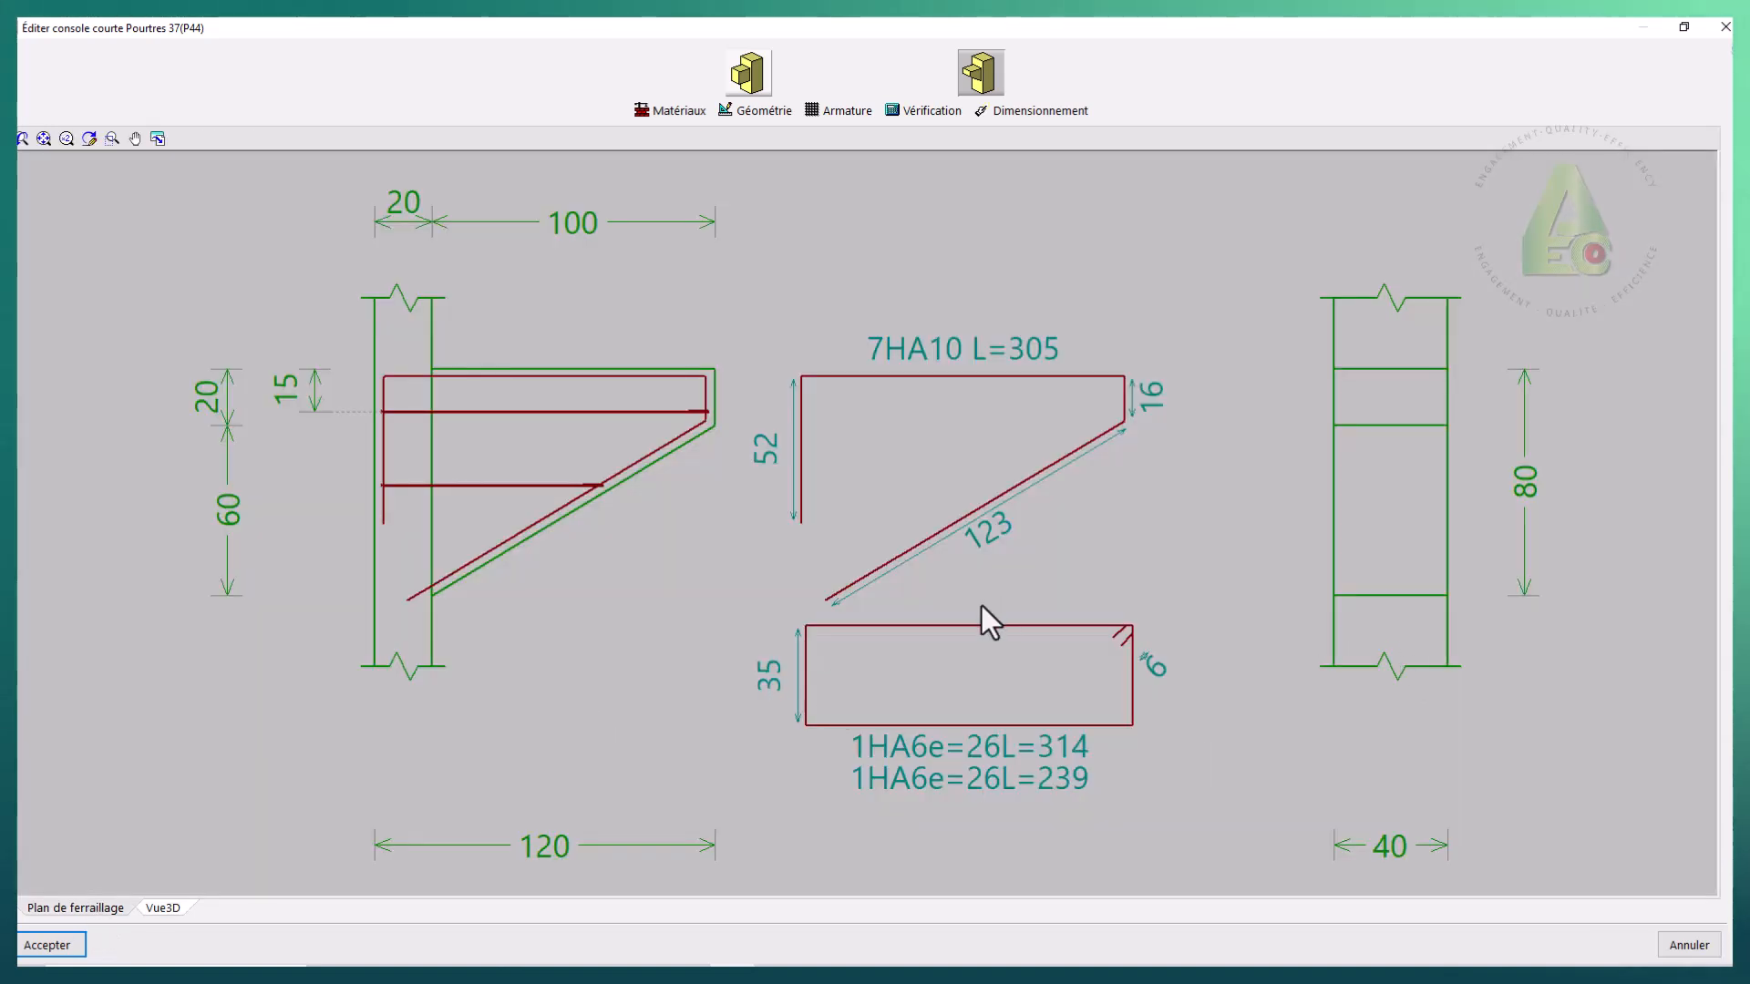
pyautogui.scroll(-1, 871, 623)
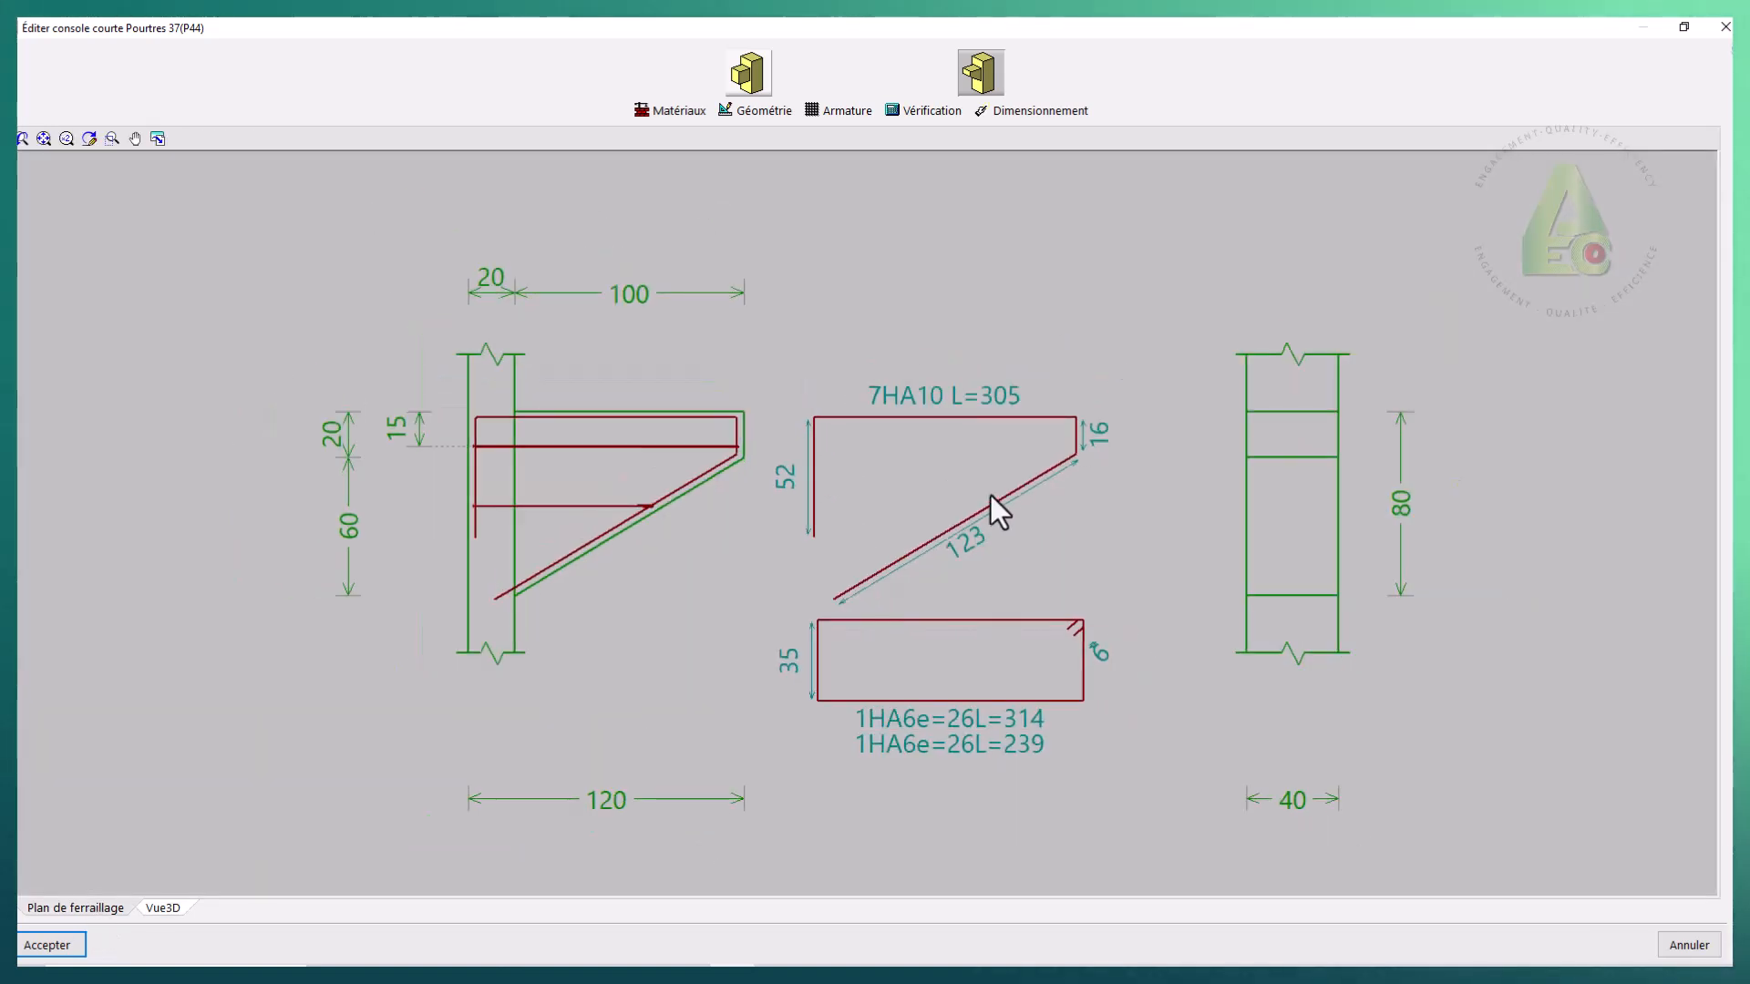
pyautogui.click(1725, 27)
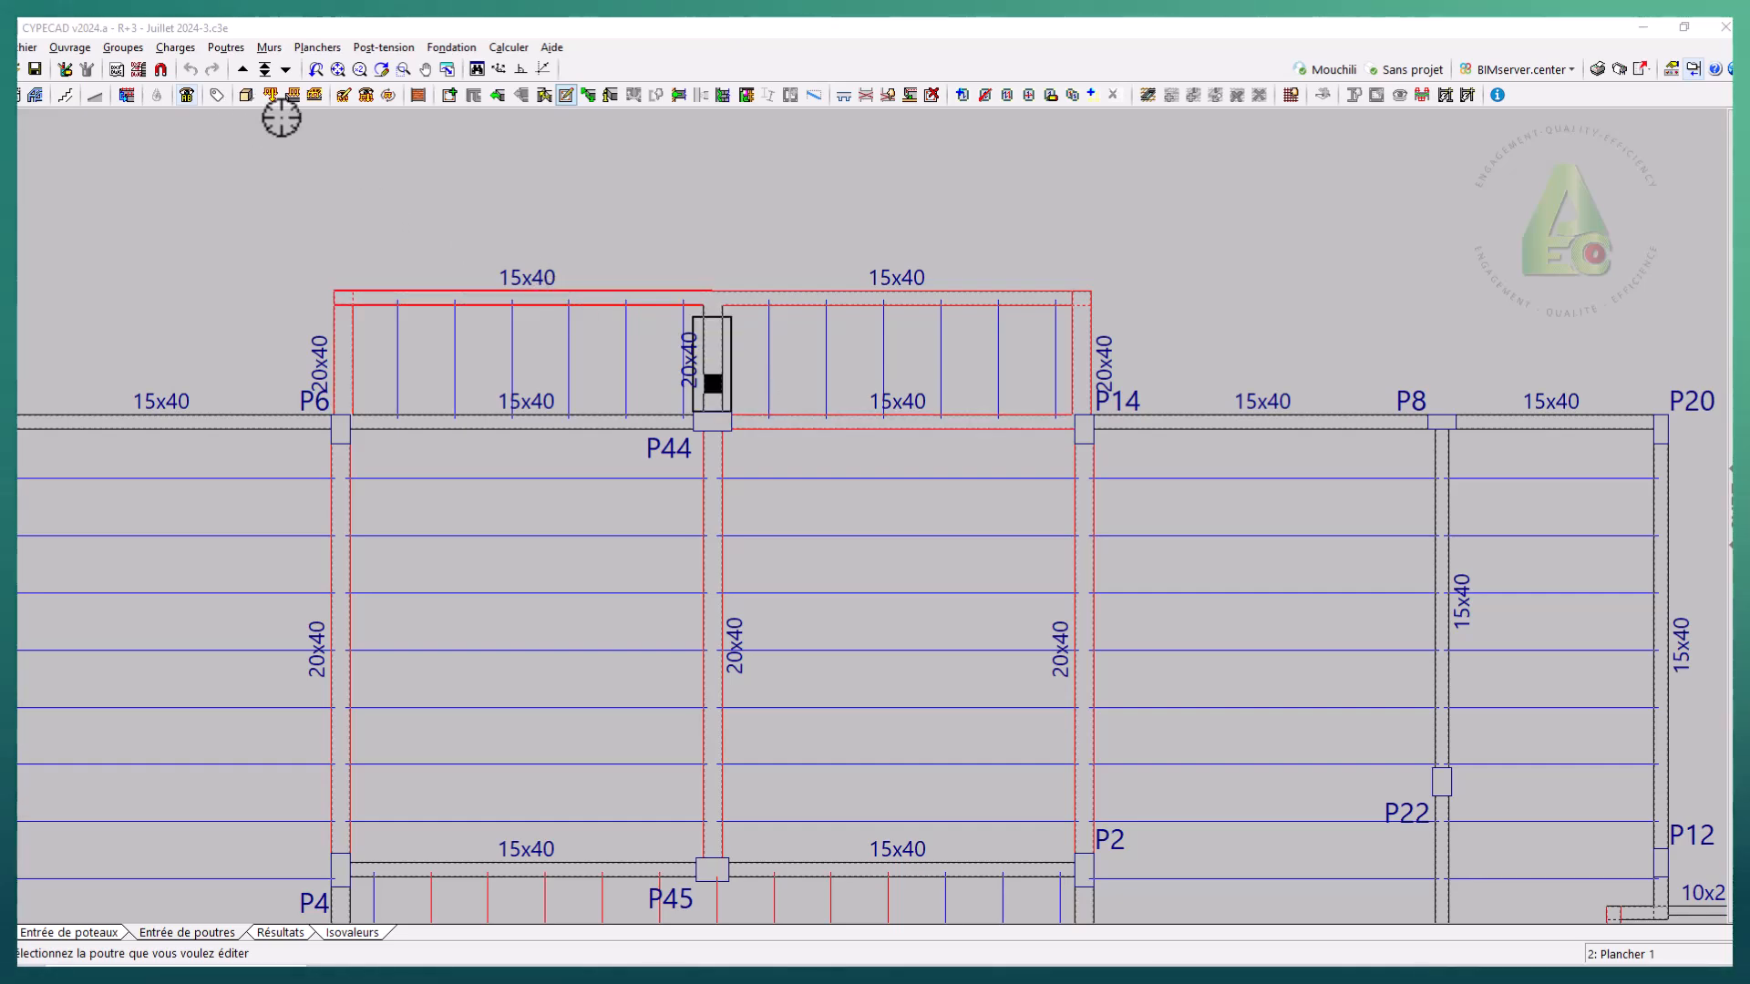
# - Inspect the P44 corbel from below in the 3D building view, and close the view
pyautogui.click(245, 95)
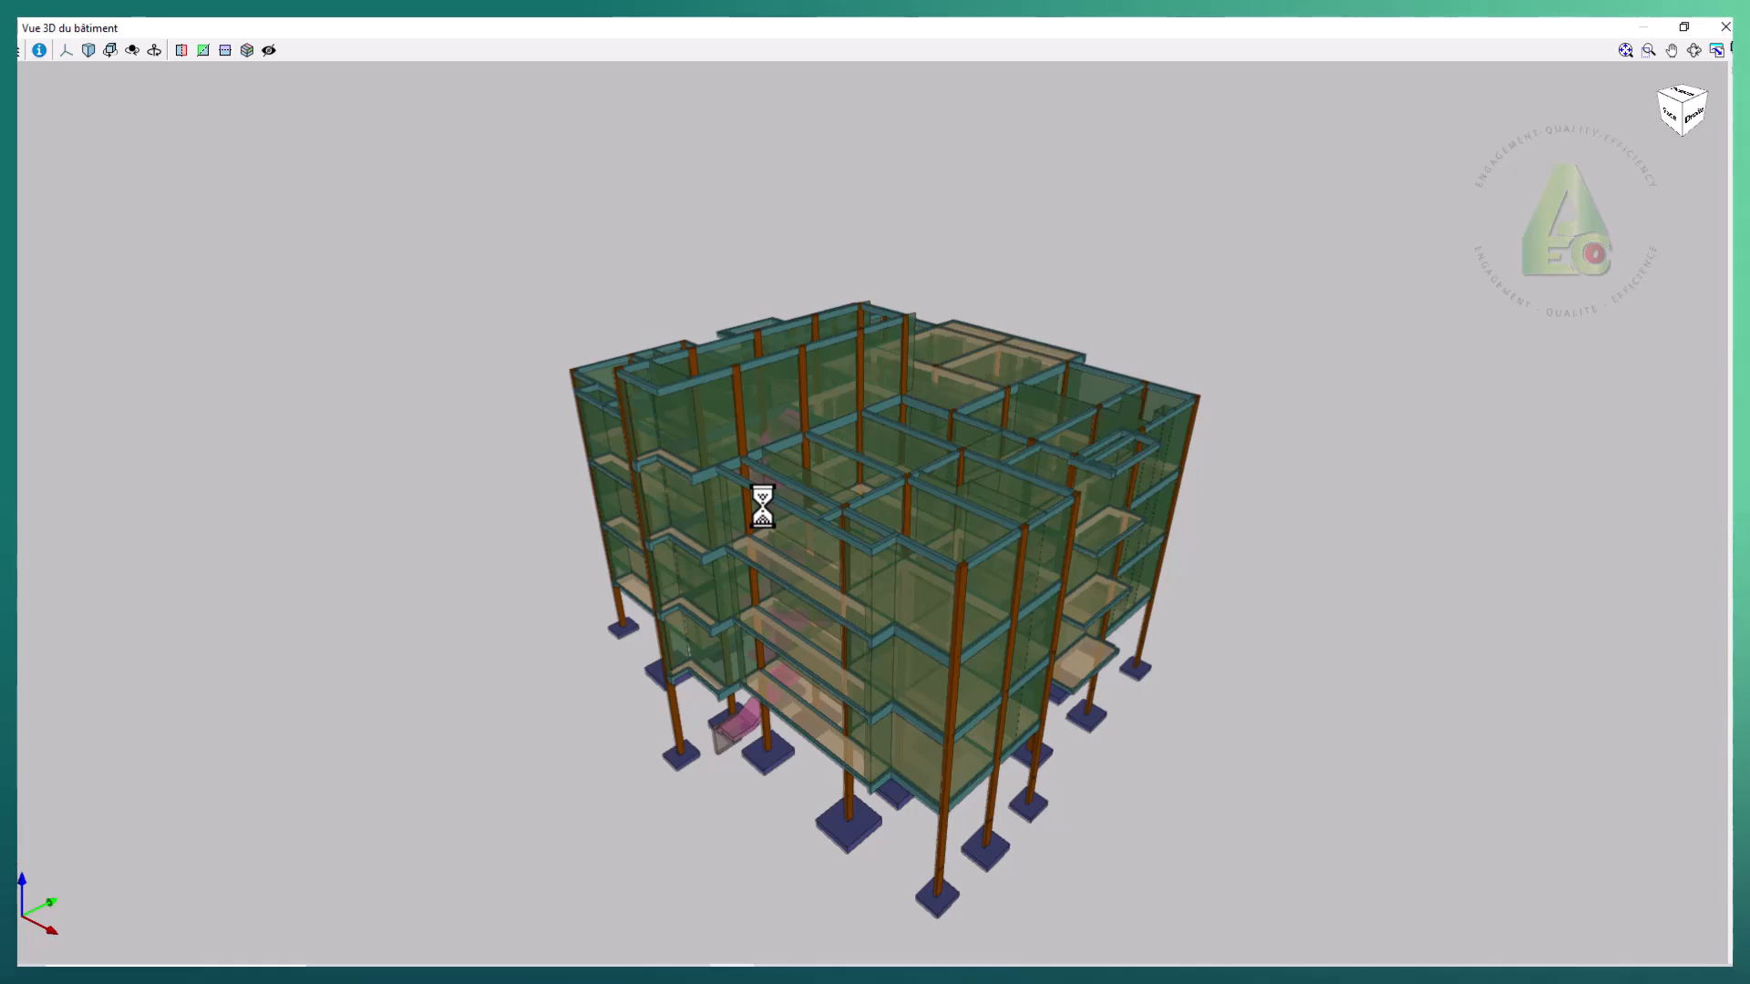
pyautogui.moveTo(1017, 586); pyautogui.dragTo(702, 536, button='middle')
pyautogui.moveTo(1303, 834); pyautogui.dragTo(1112, 716, button='middle')
pyautogui.scroll(3, 1189, 692)
pyautogui.scroll(5, 1185, 701)
pyautogui.scroll(-7, 1565, 702)
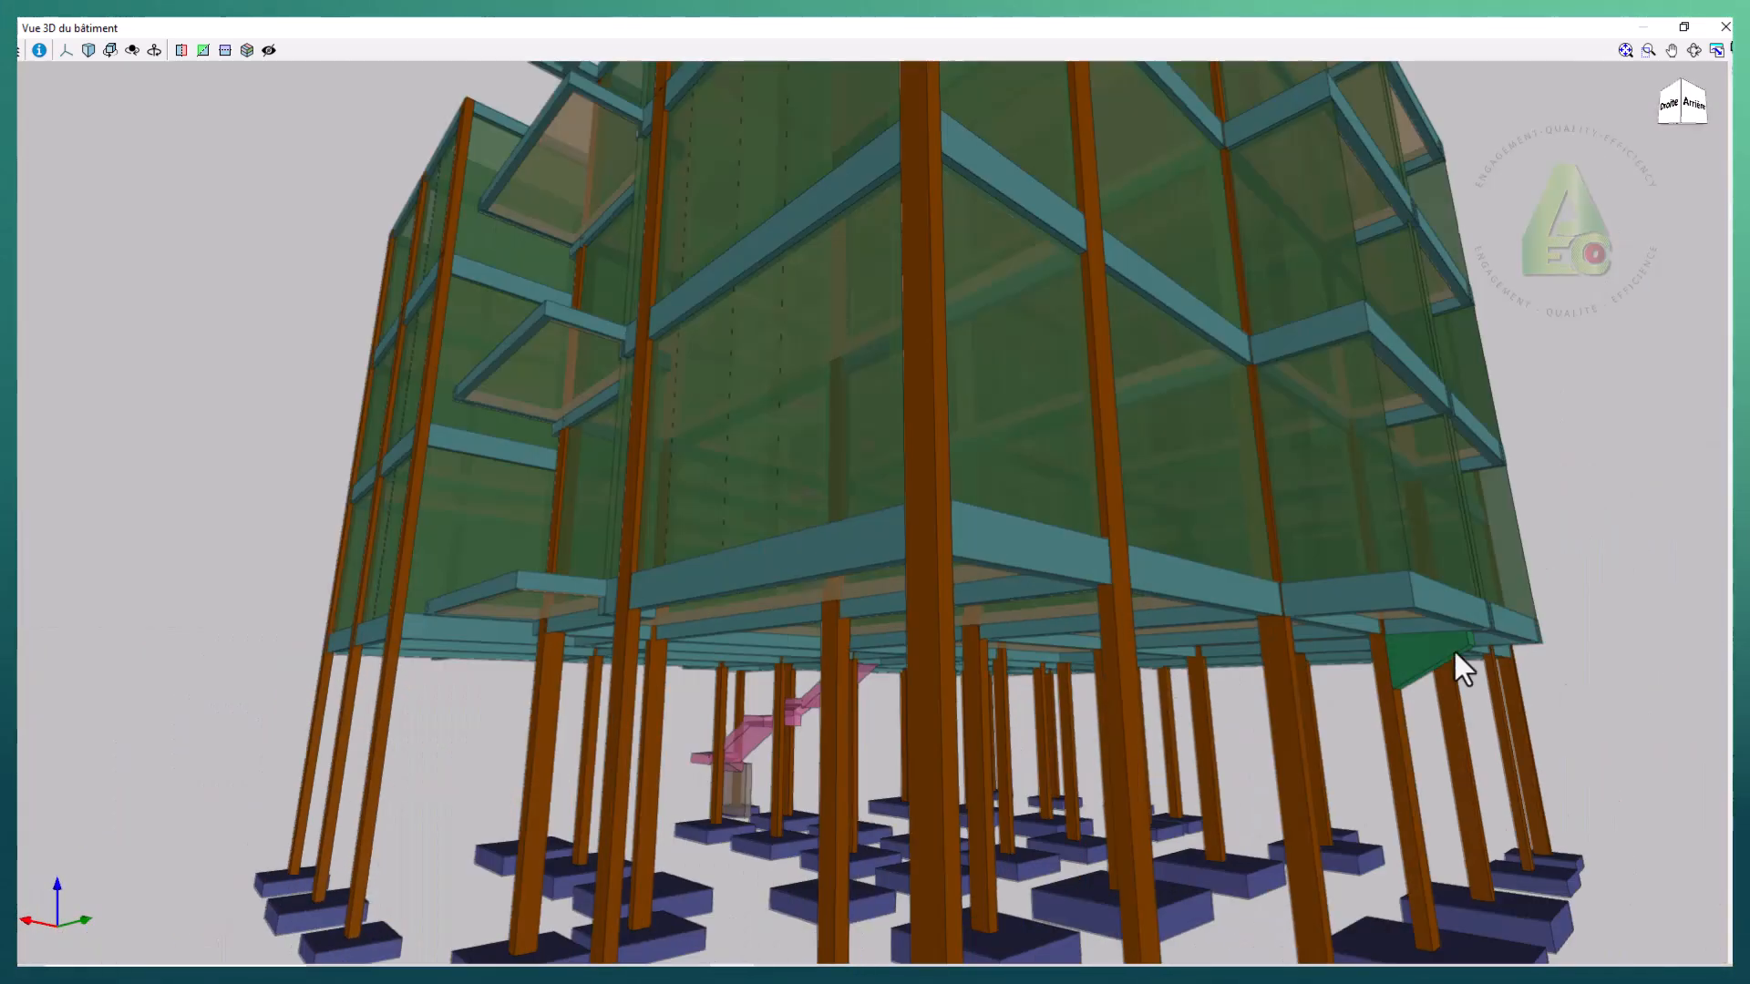
pyautogui.scroll(4, 1458, 666)
pyautogui.scroll(5, 1506, 644)
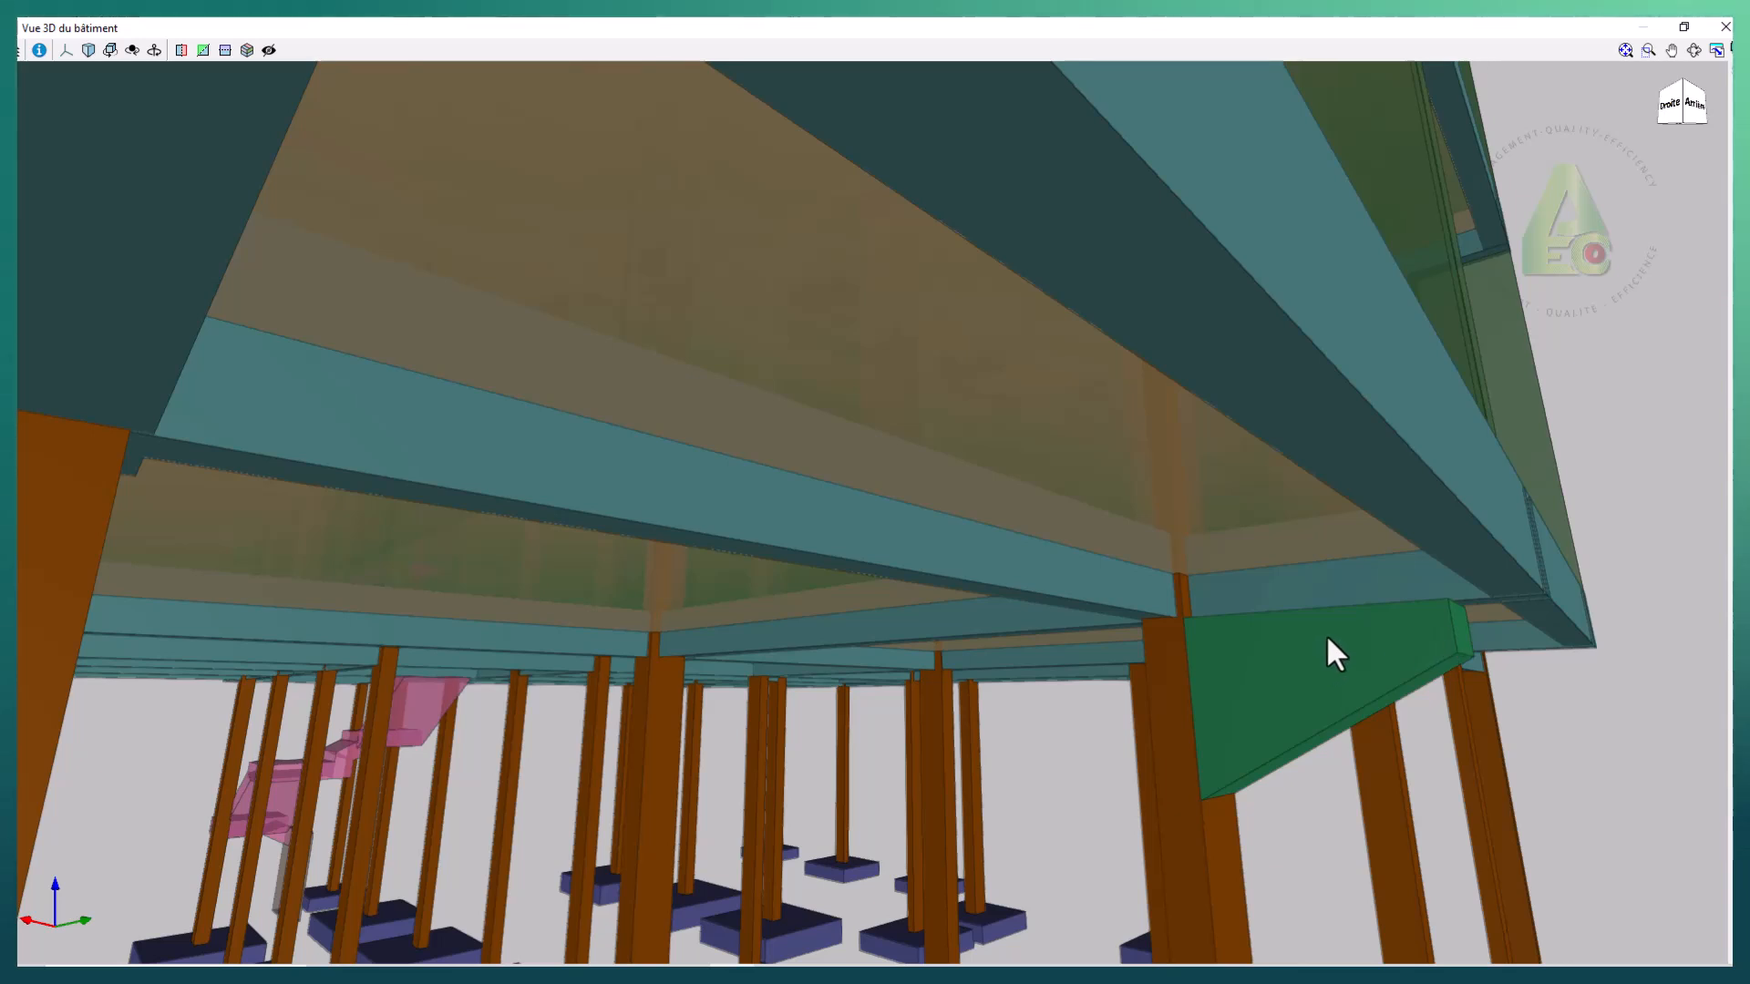
pyautogui.scroll(-3, 1358, 628)
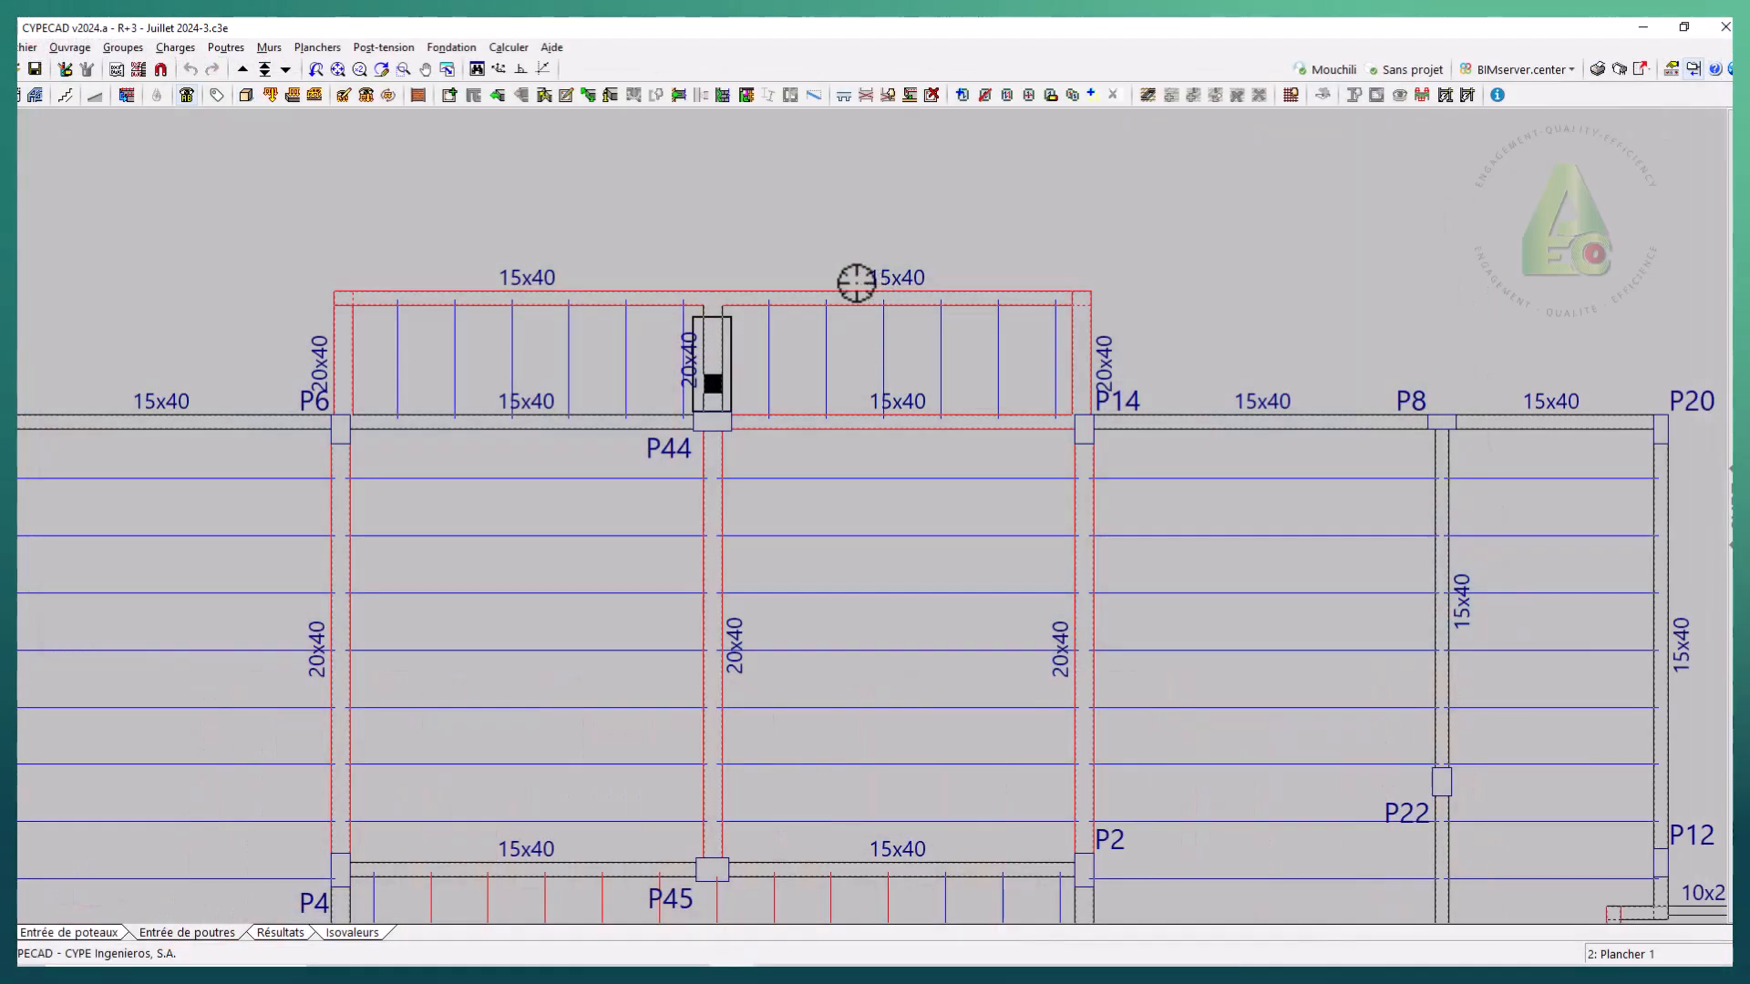
# - Examine the moment and shear diagrams of frame Pourtres 24, with its cantilever at P6, in the results, and close the beam editor
pyautogui.scroll(1, 328, 343)
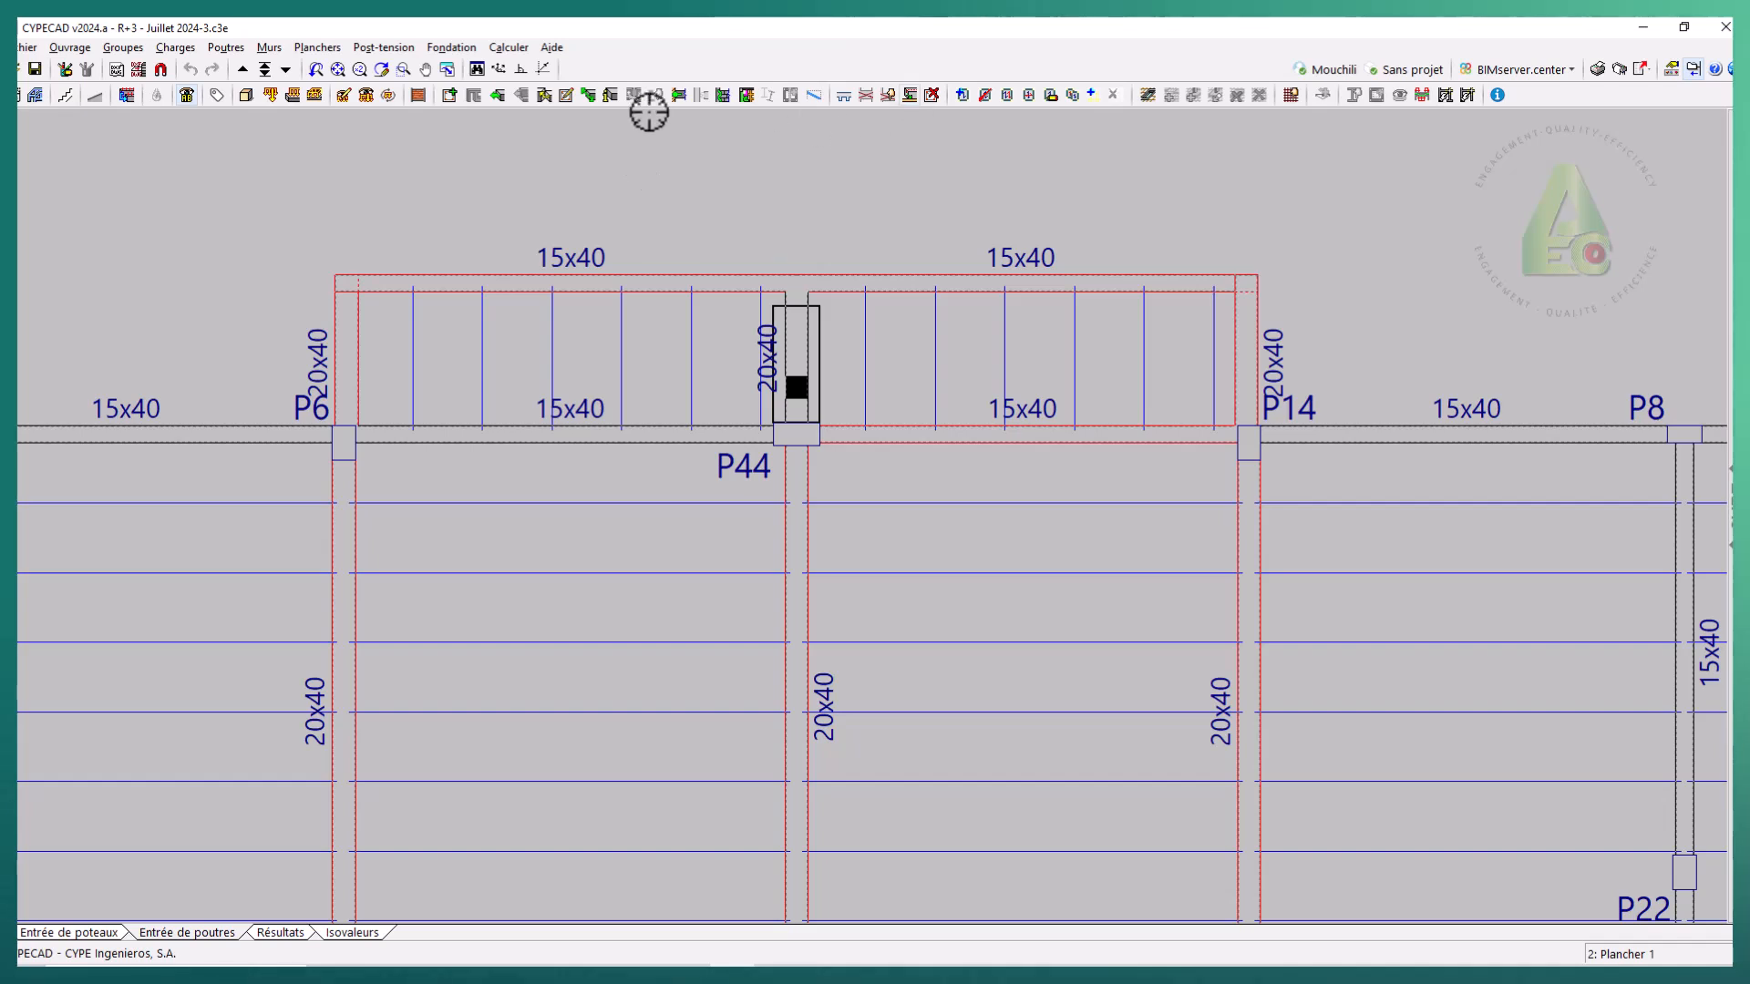
pyautogui.click(564, 97)
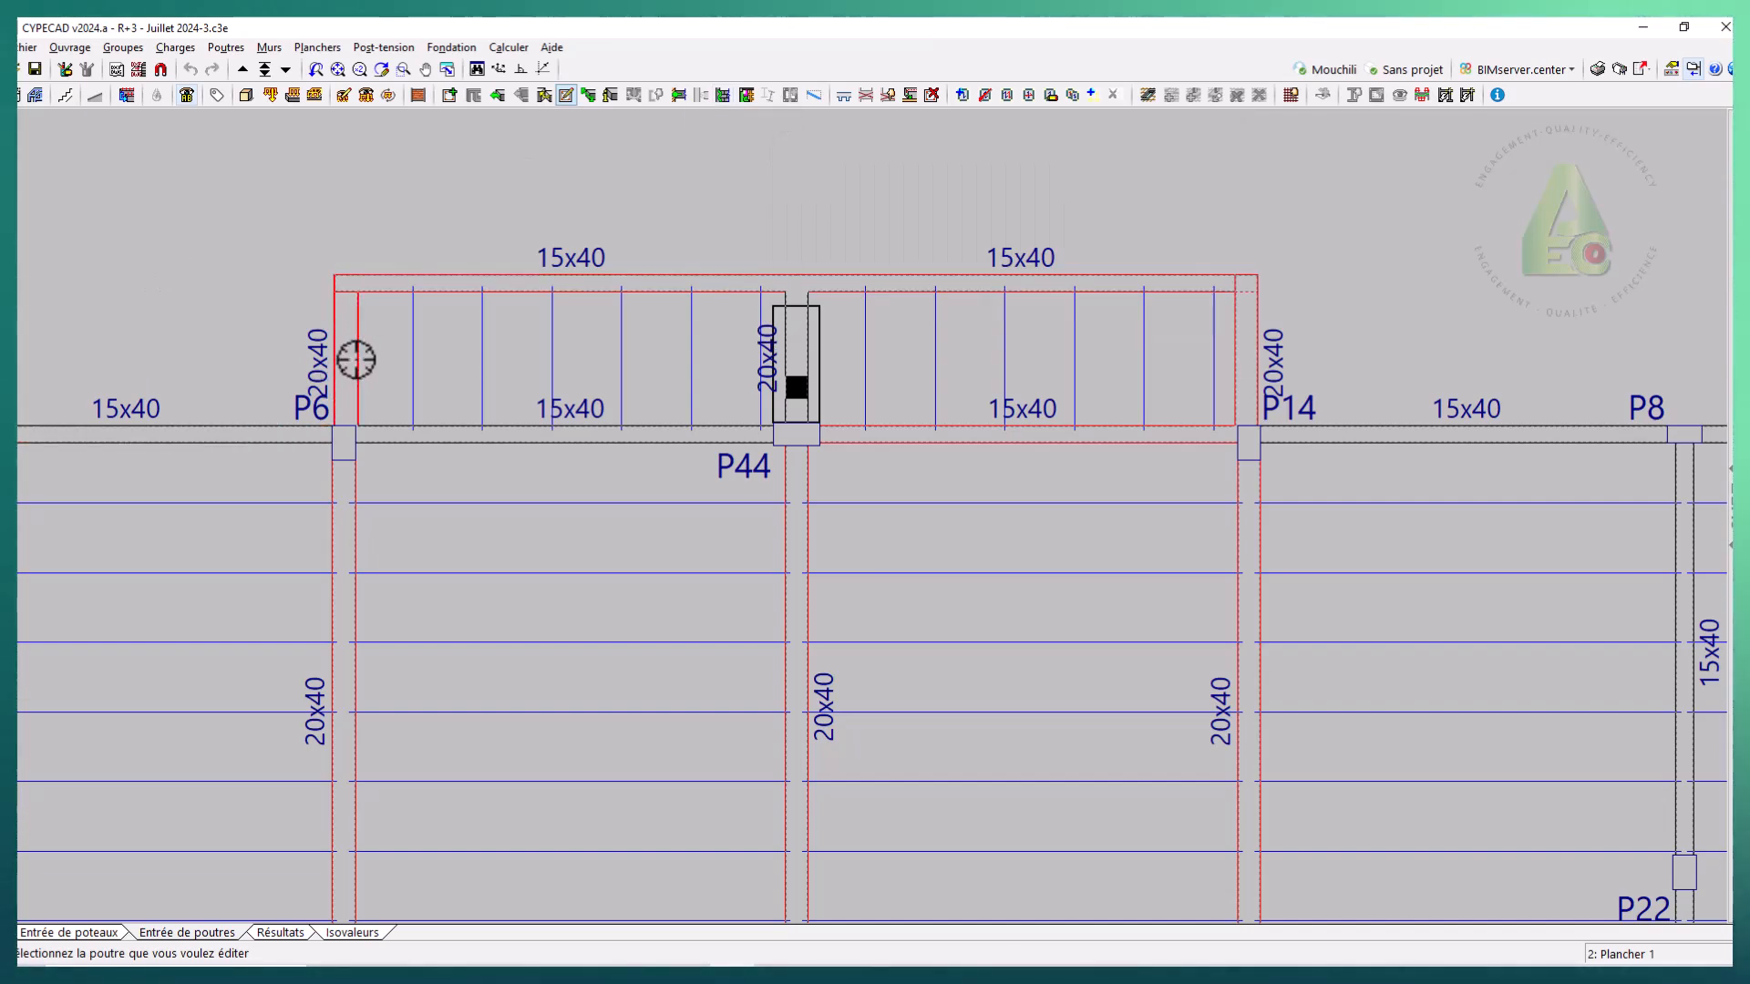
pyautogui.click(284, 936)
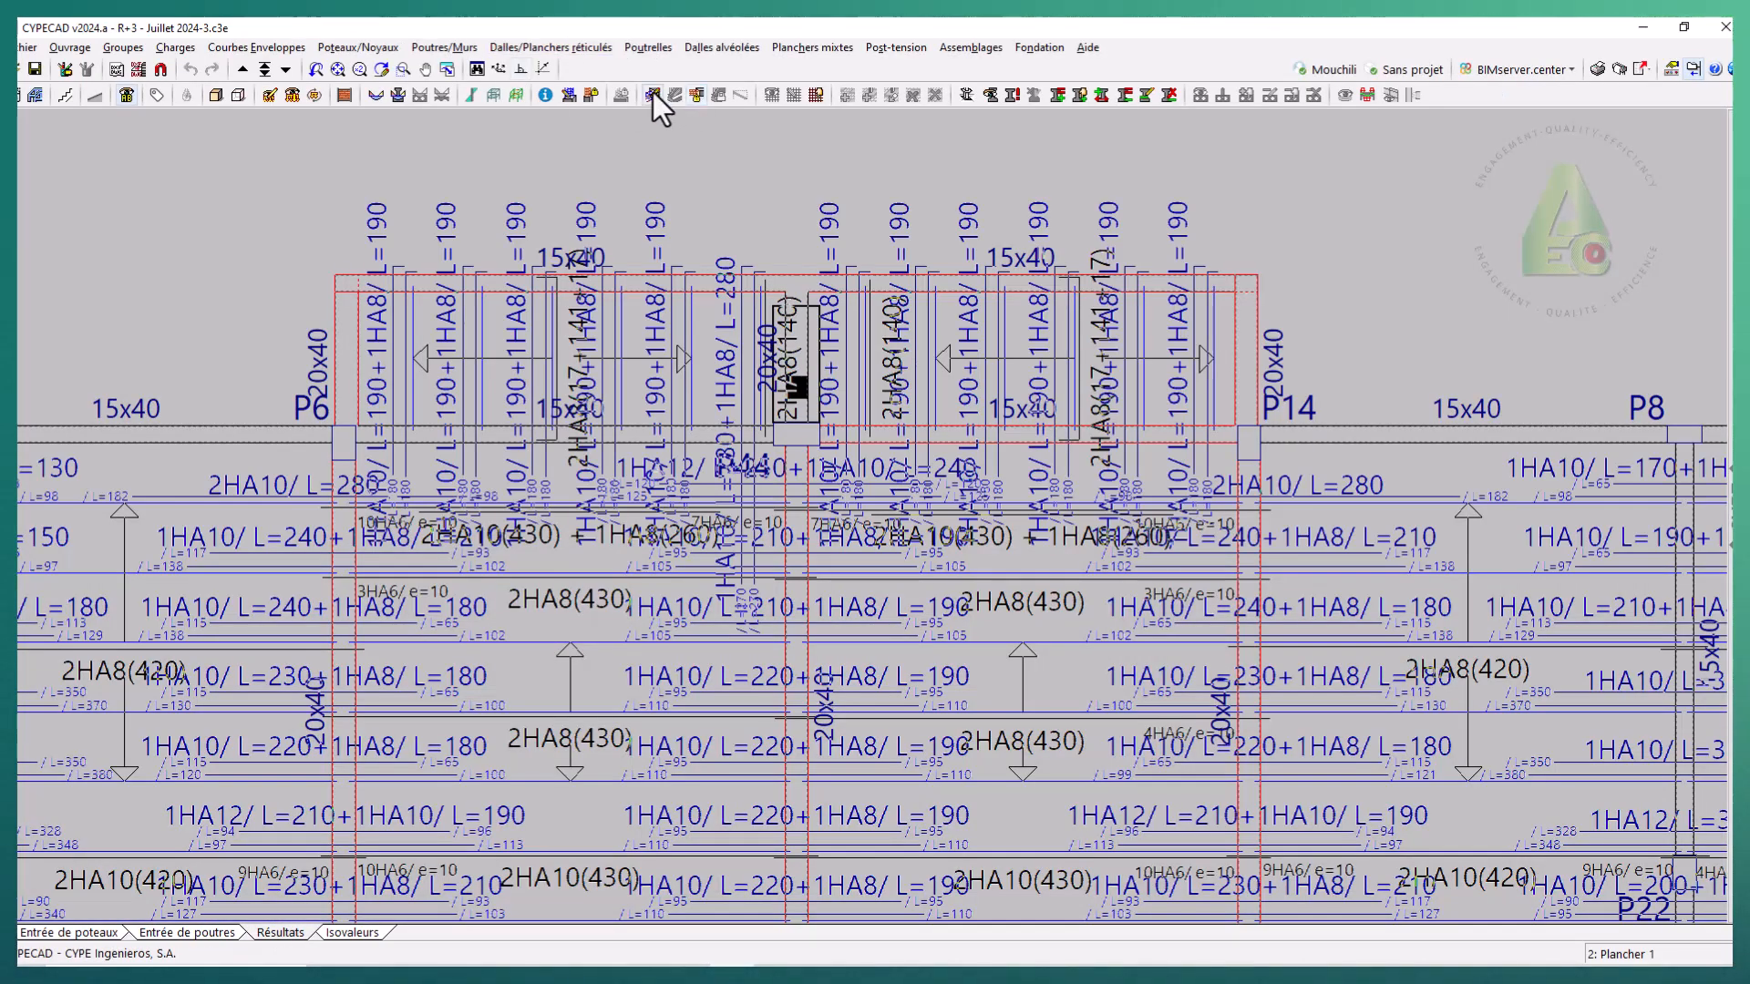
pyautogui.click(469, 301)
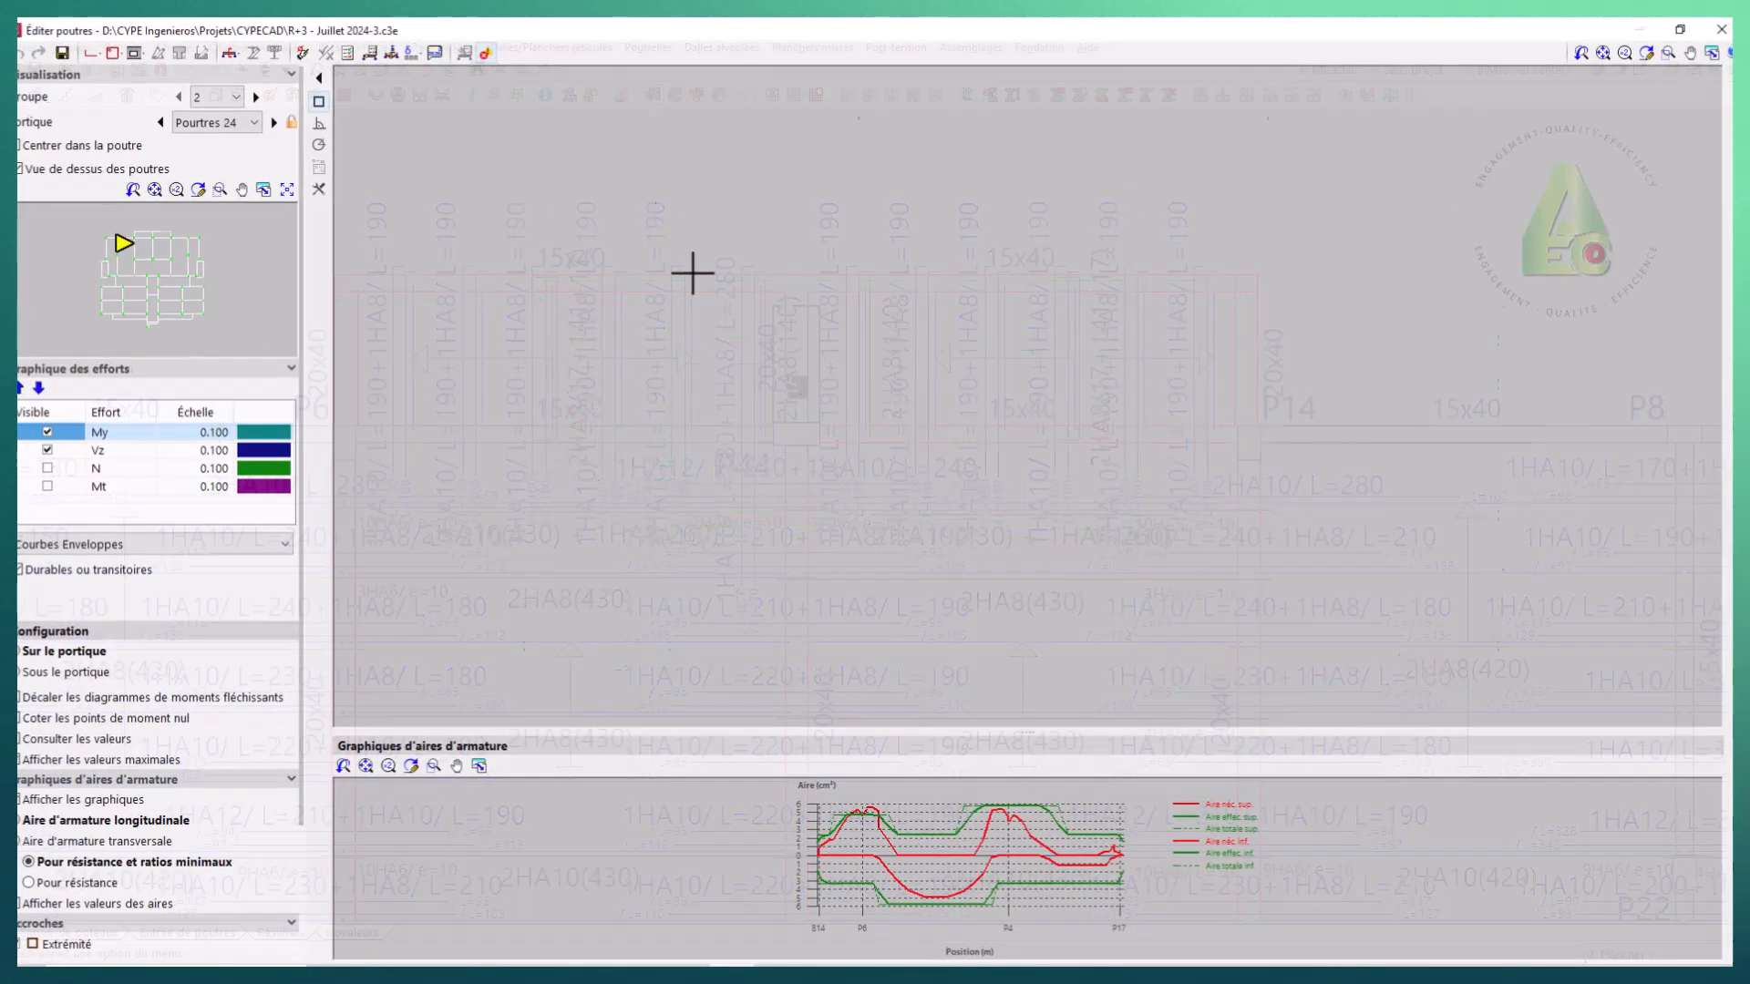
pyautogui.scroll(4, 718, 390)
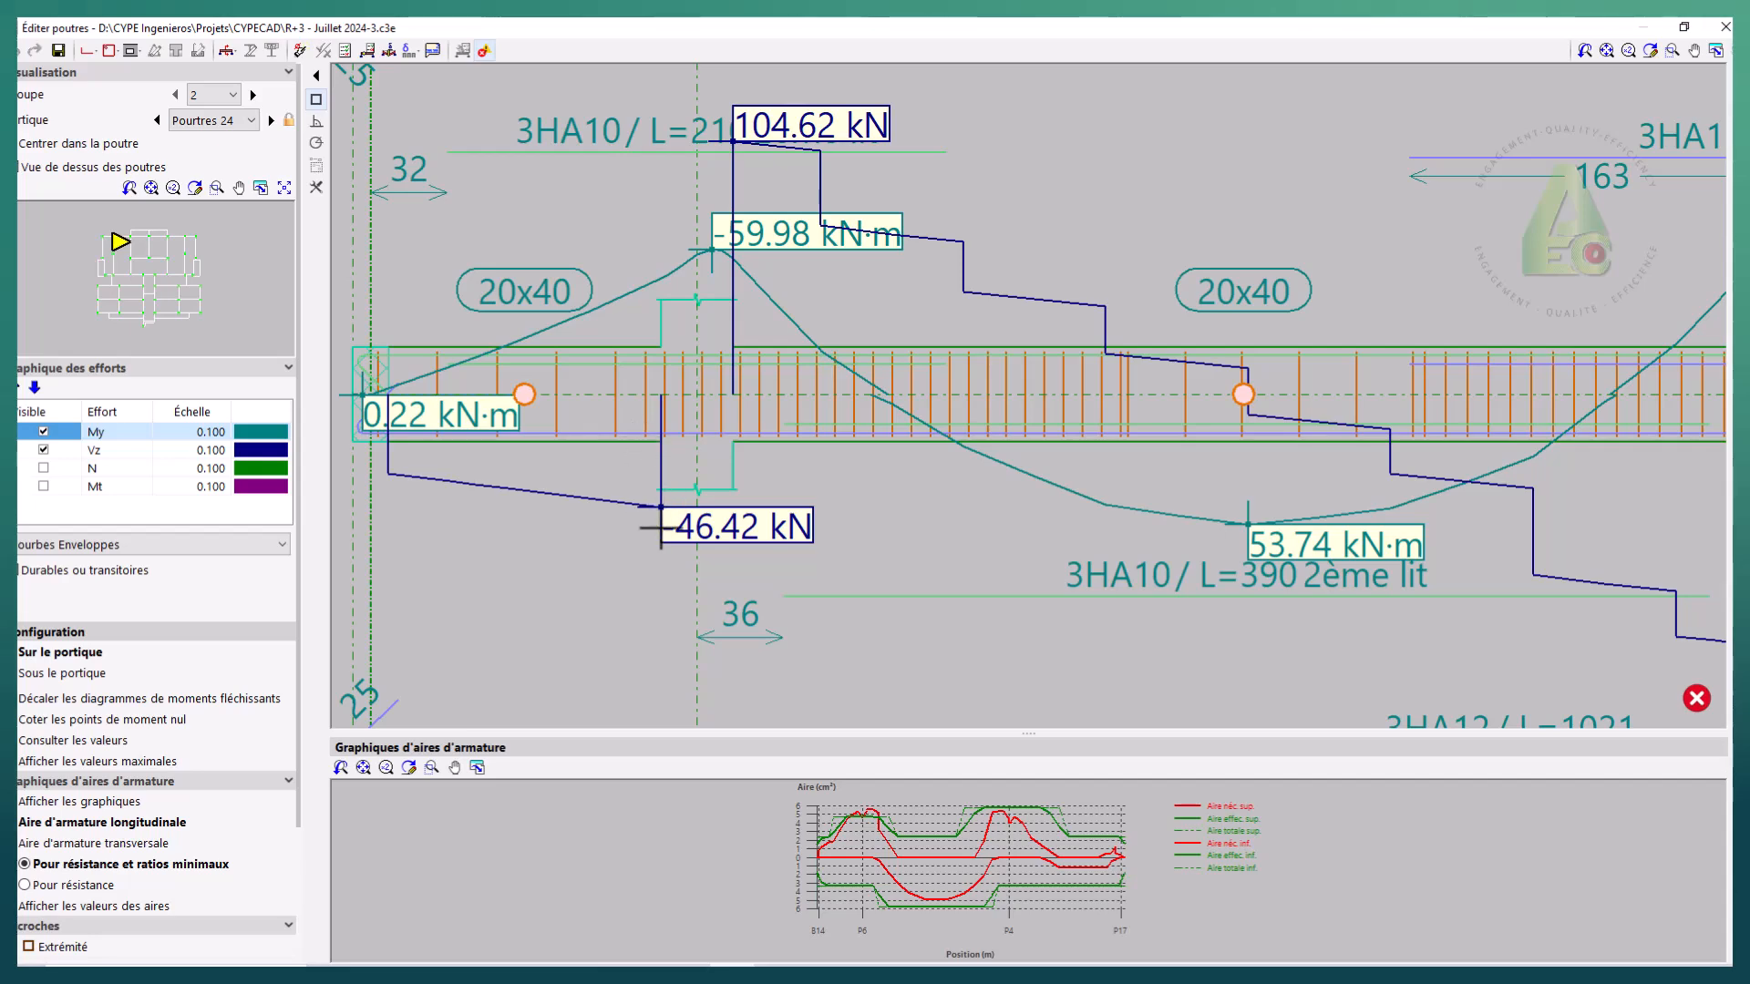
pyautogui.scroll(-3, 665, 458)
pyautogui.scroll(2, 501, 388)
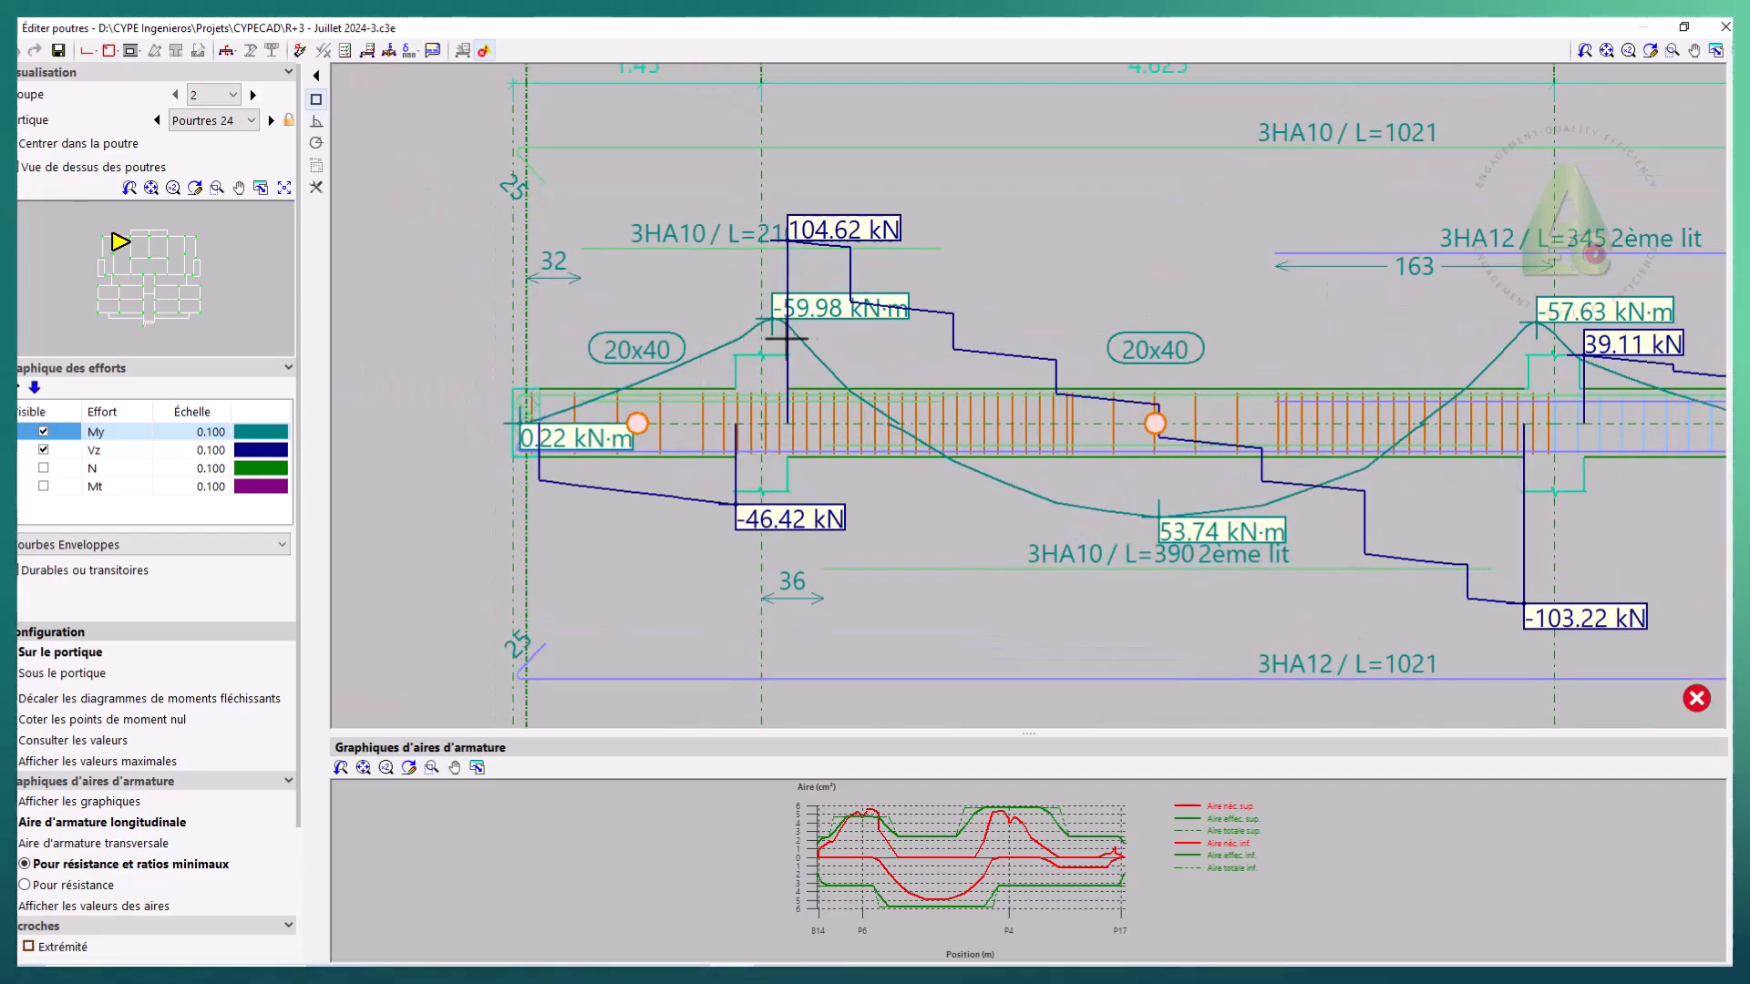
pyautogui.press('Escape')
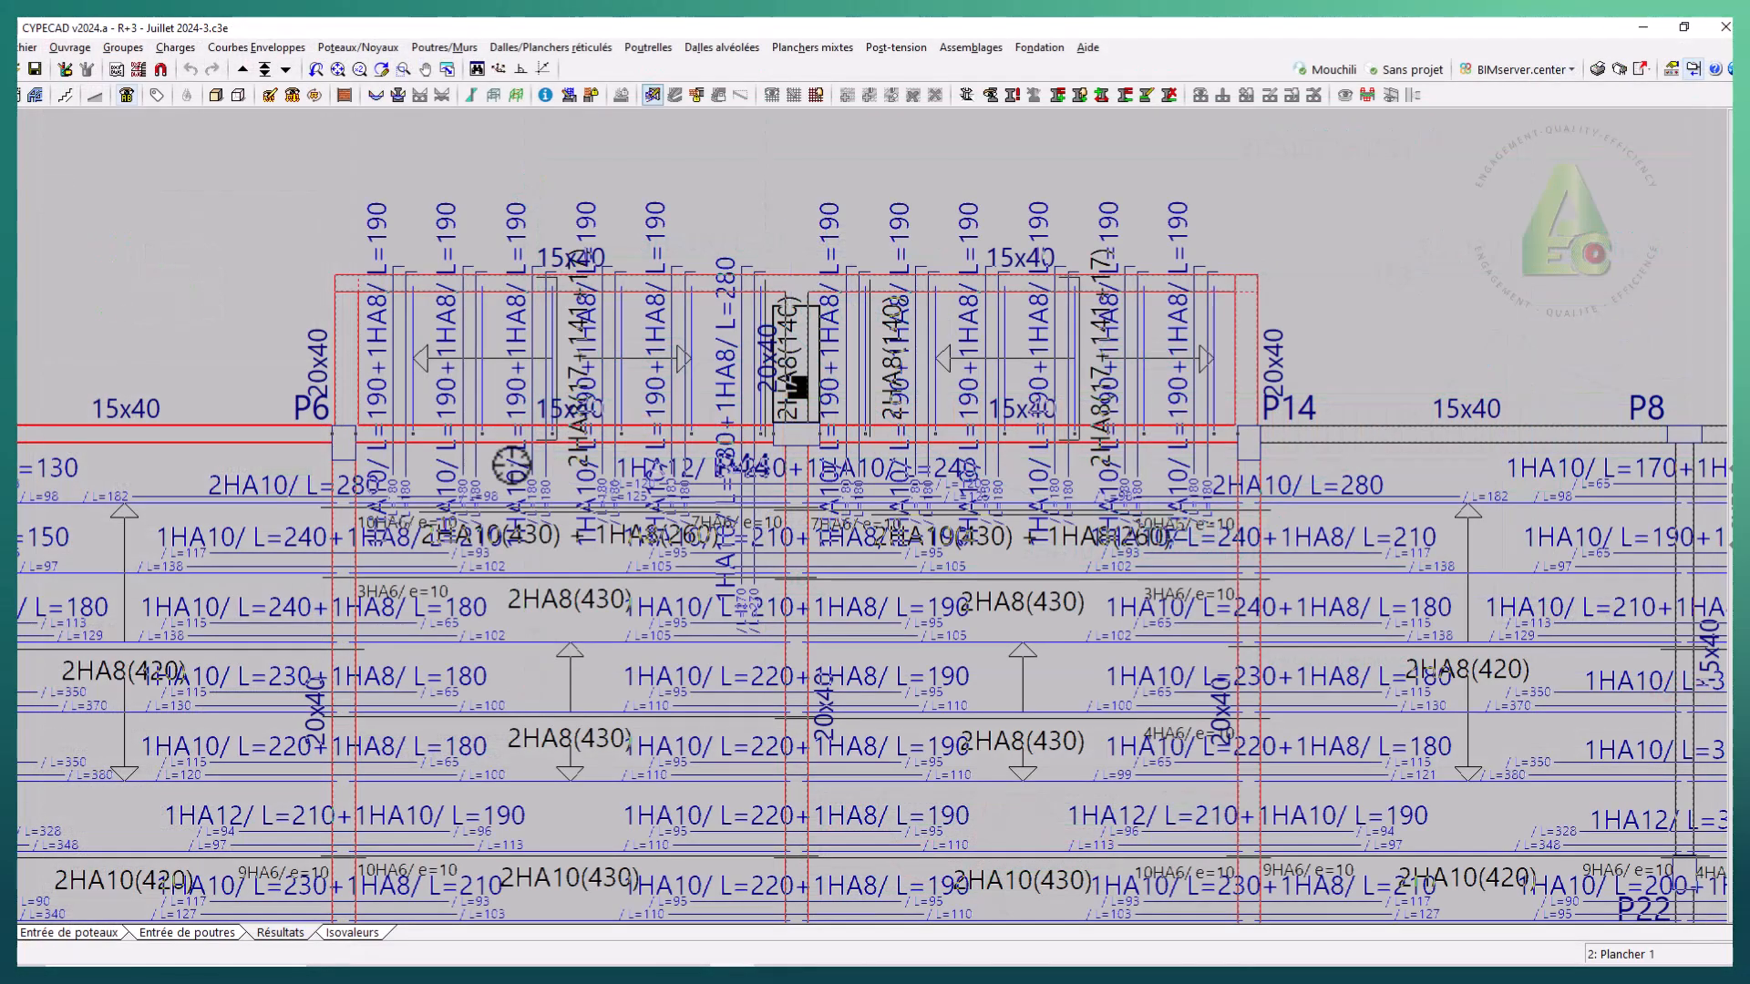
# - Return to beam entry and change the 20x40 cantilever beam at P6 to the variable-depth type
pyautogui.click(198, 933)
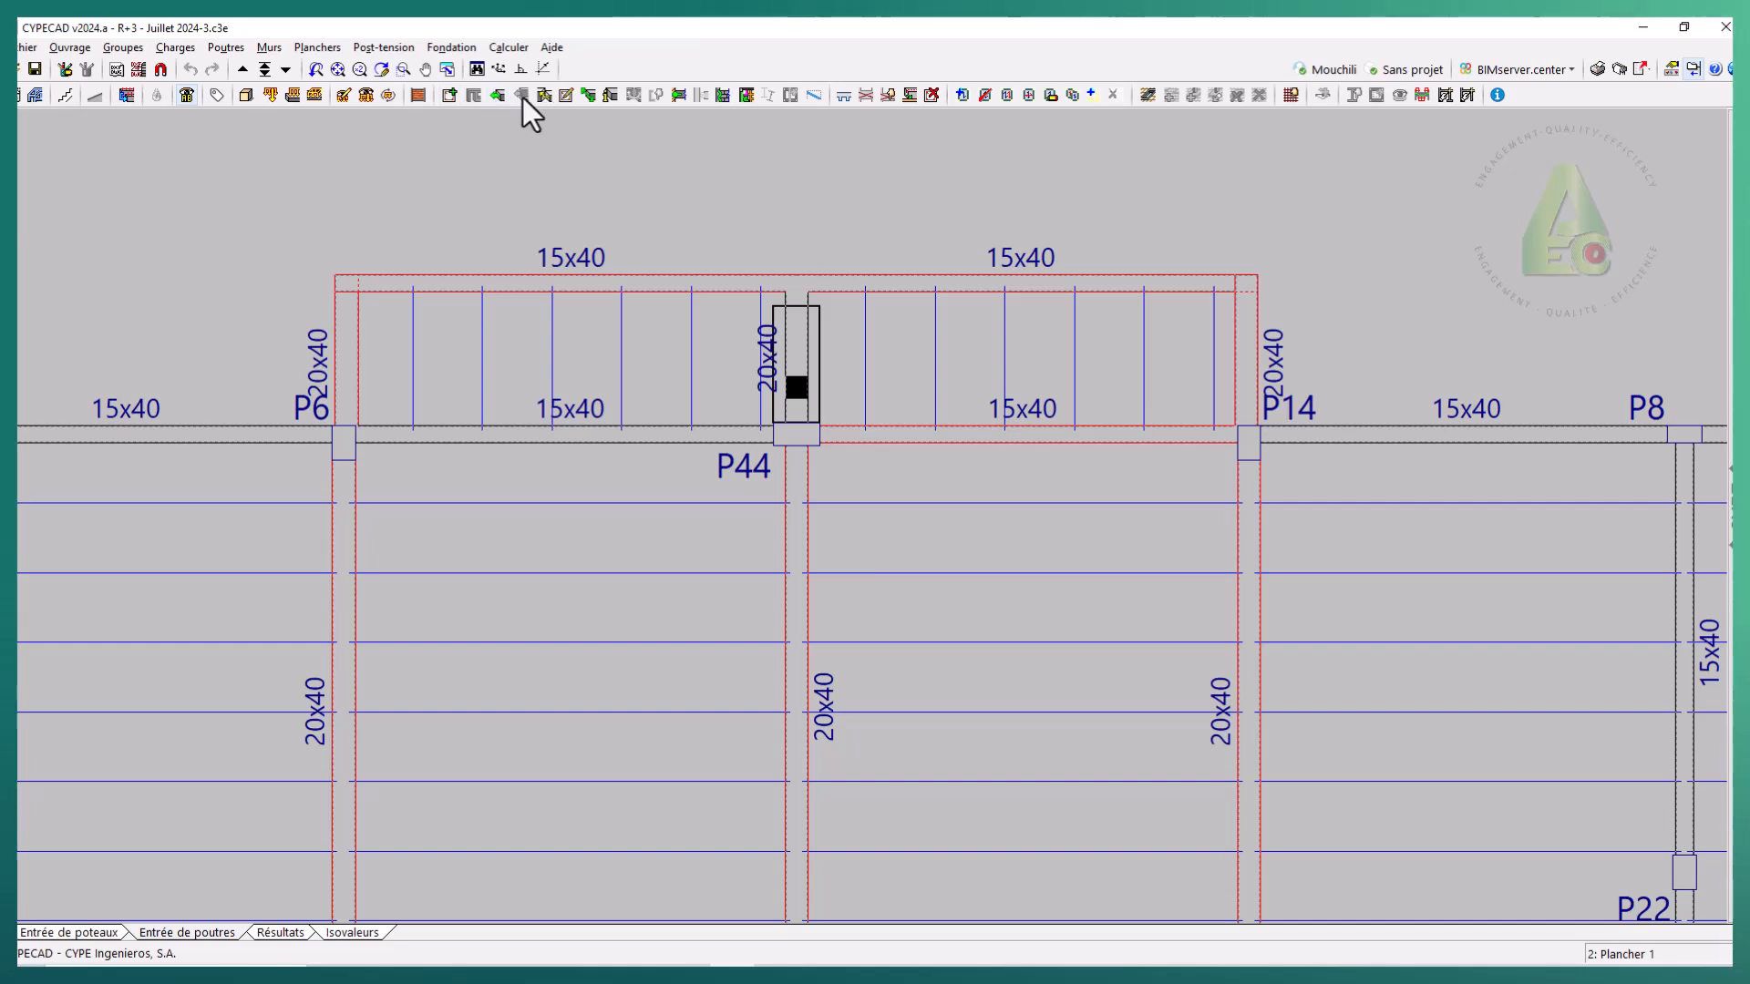
pyautogui.click(566, 96)
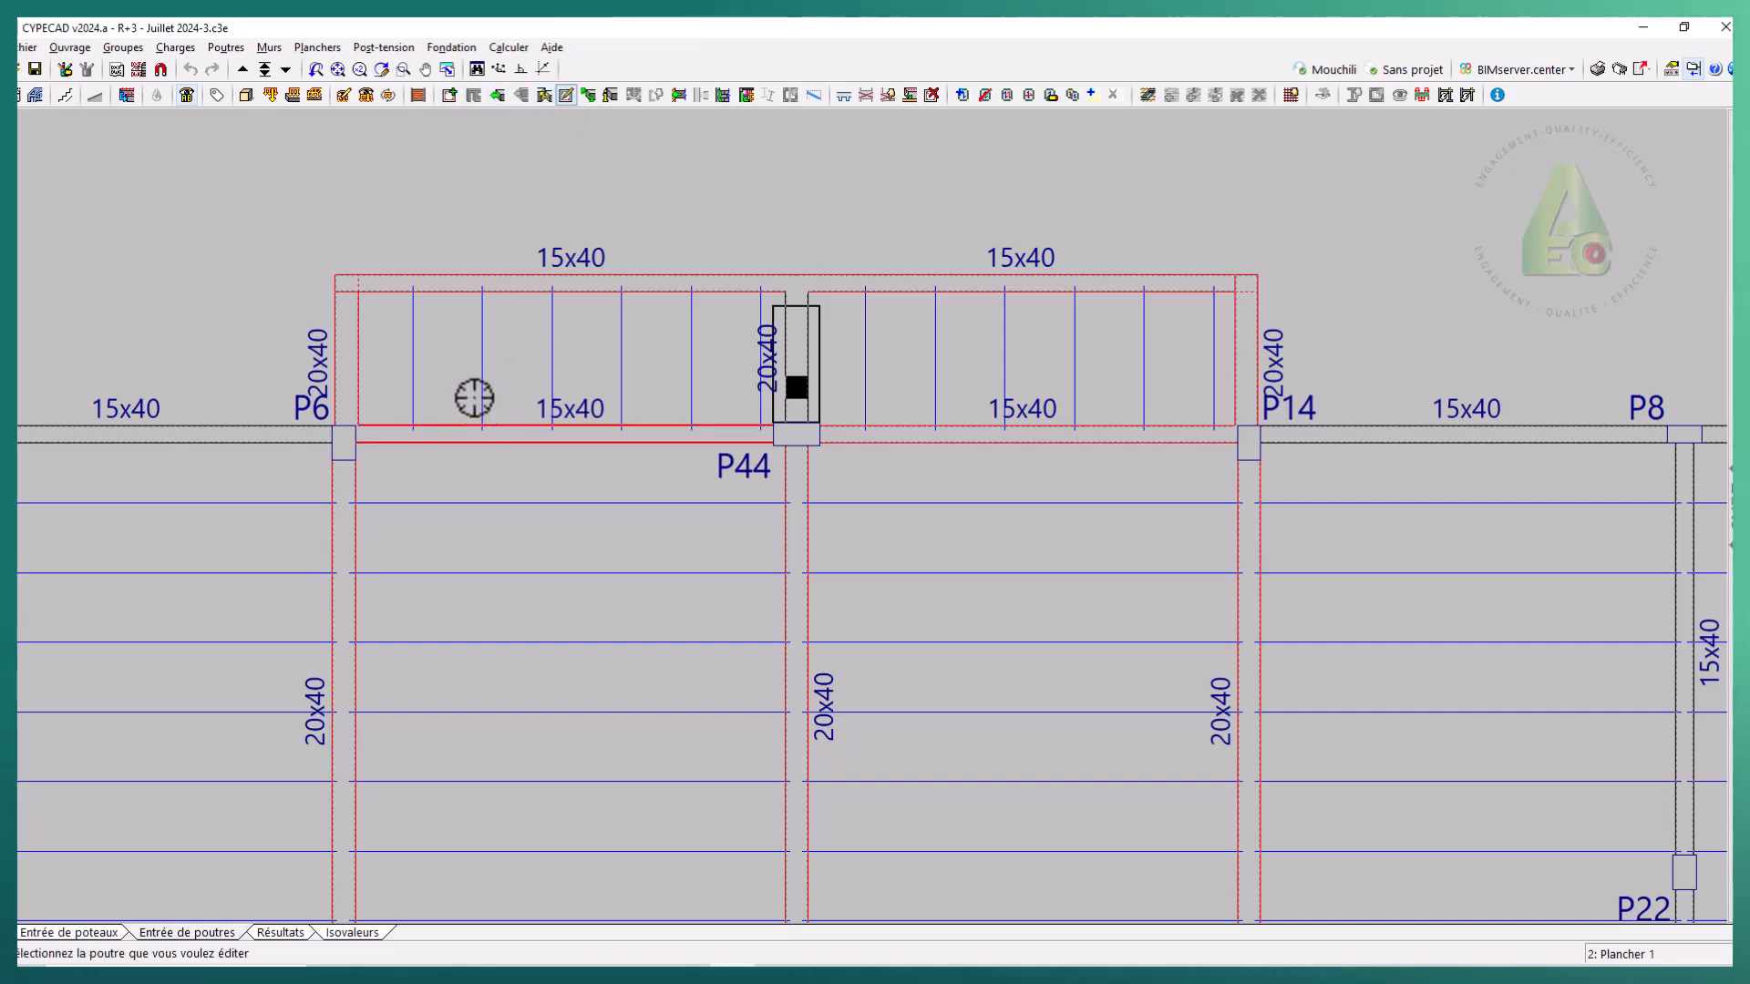
pyautogui.click(340, 352)
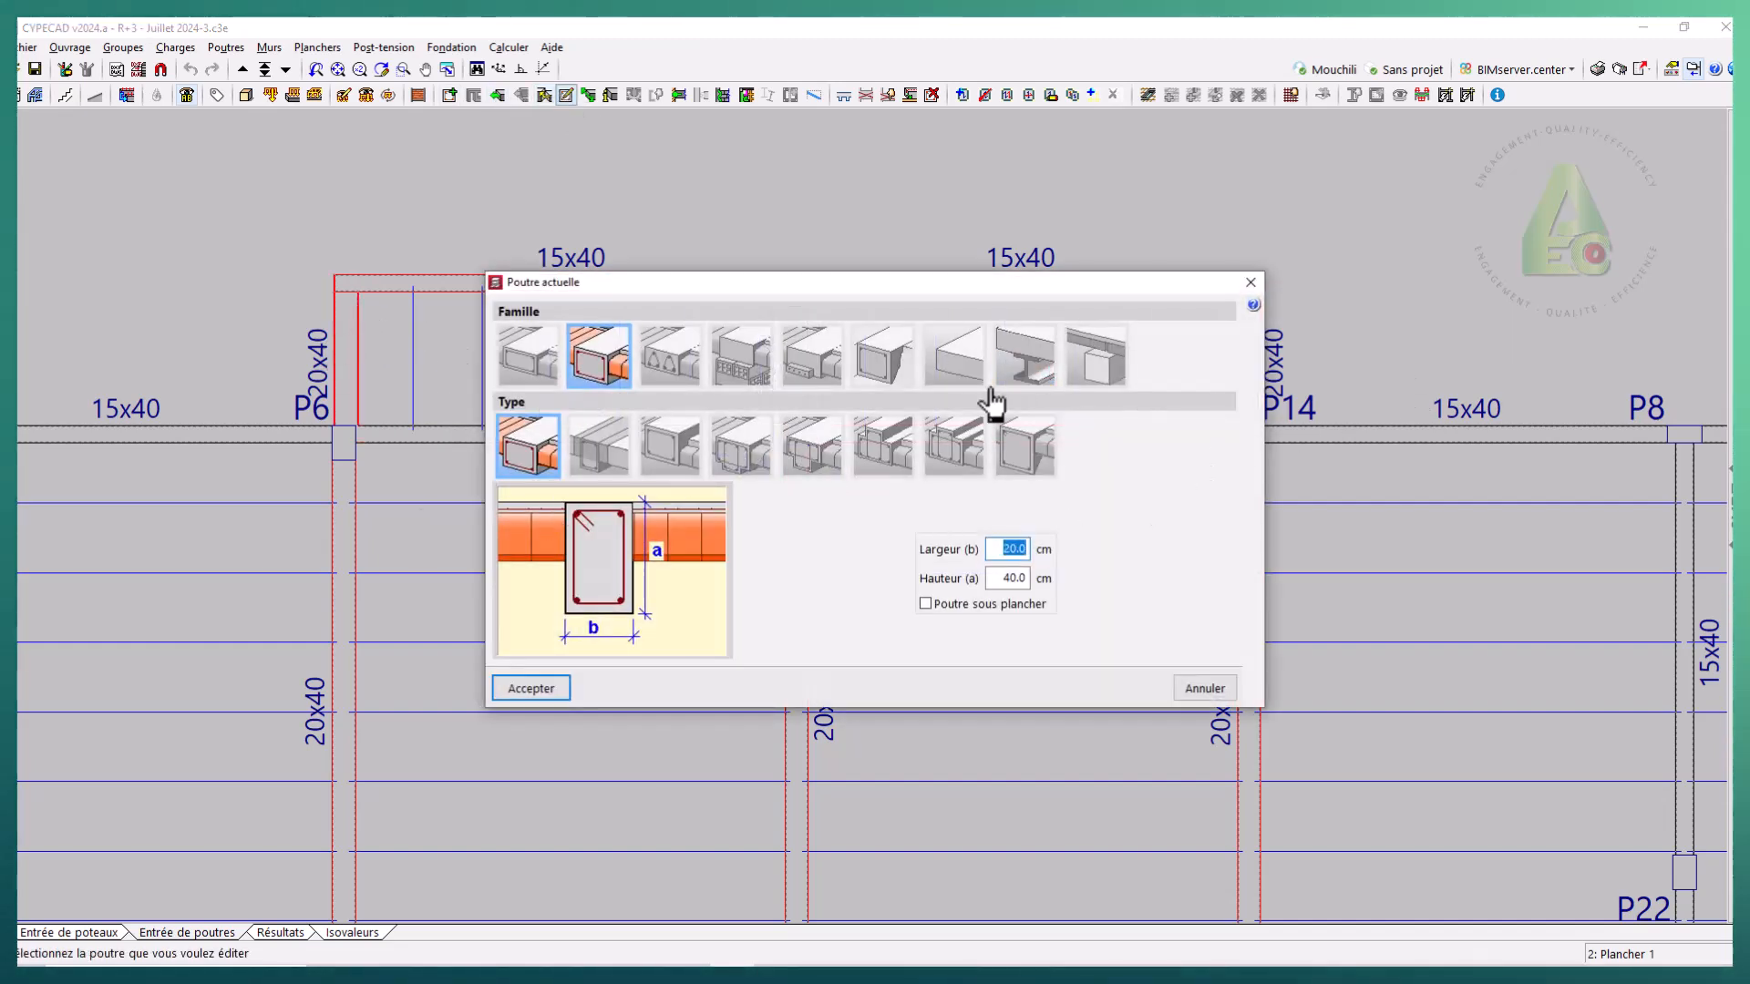
pyautogui.click(1039, 463)
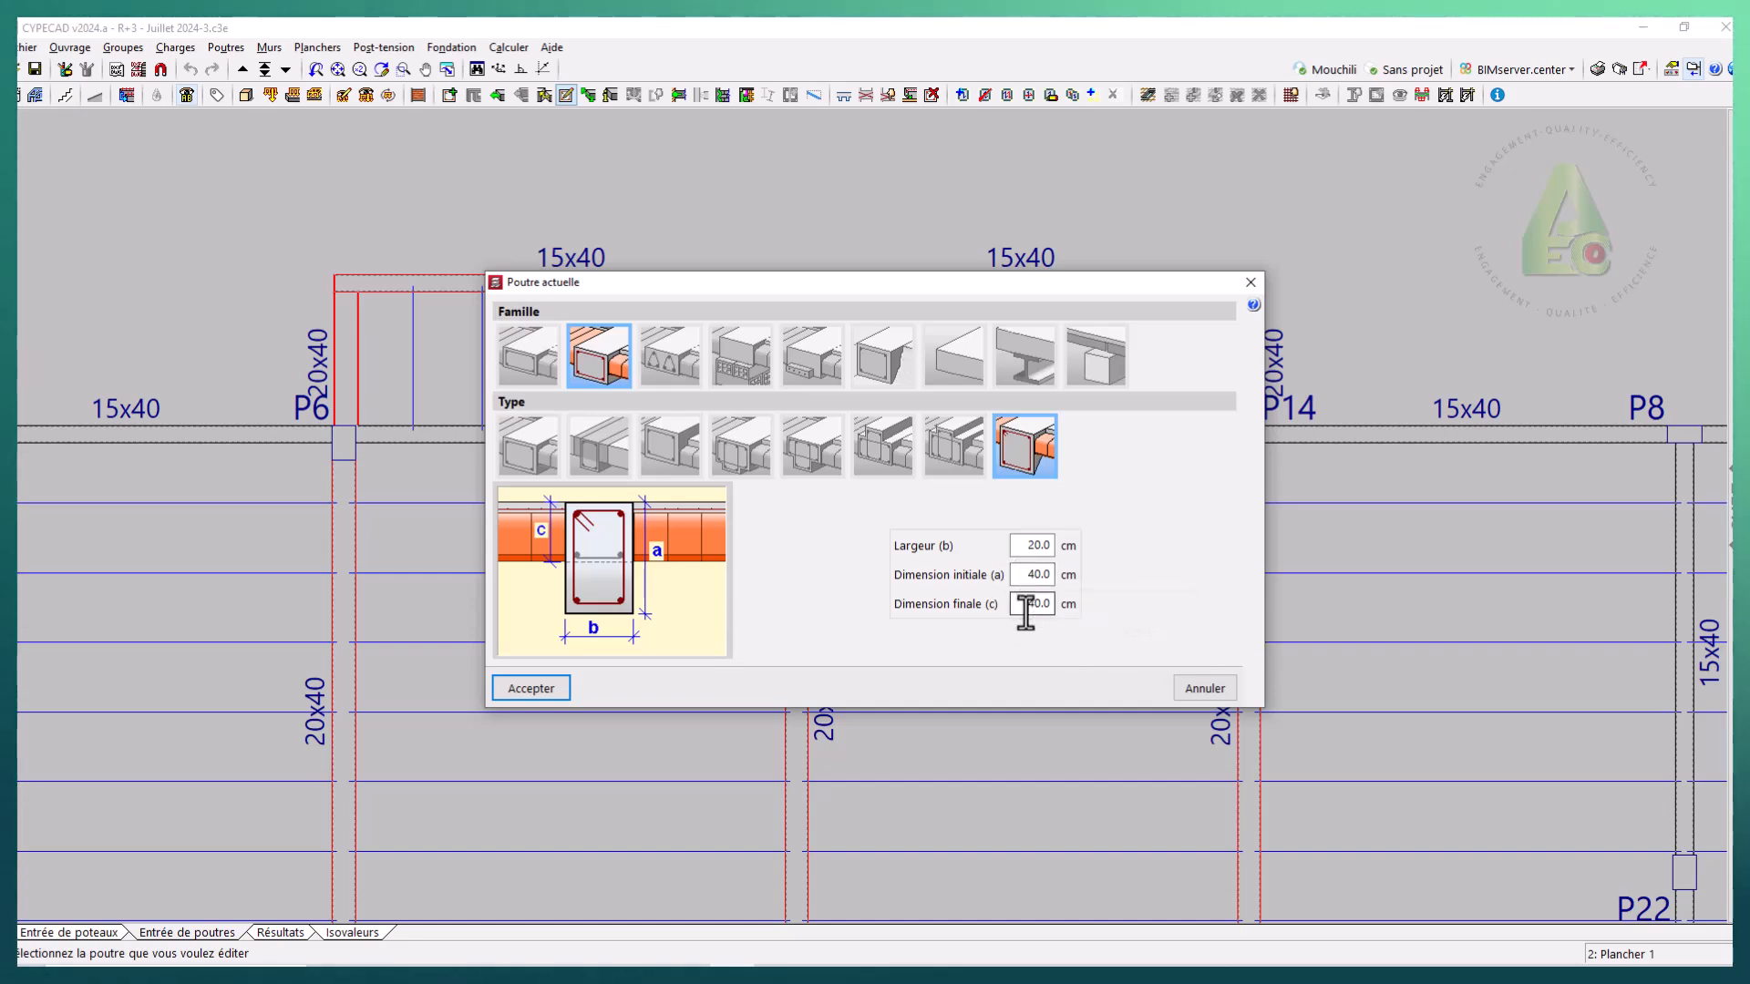
# - Set the P6 cantilever's initial dimension to 60 cm and final dimension to 20 cm, accepting the loss of calculation results
pyautogui.write('20')
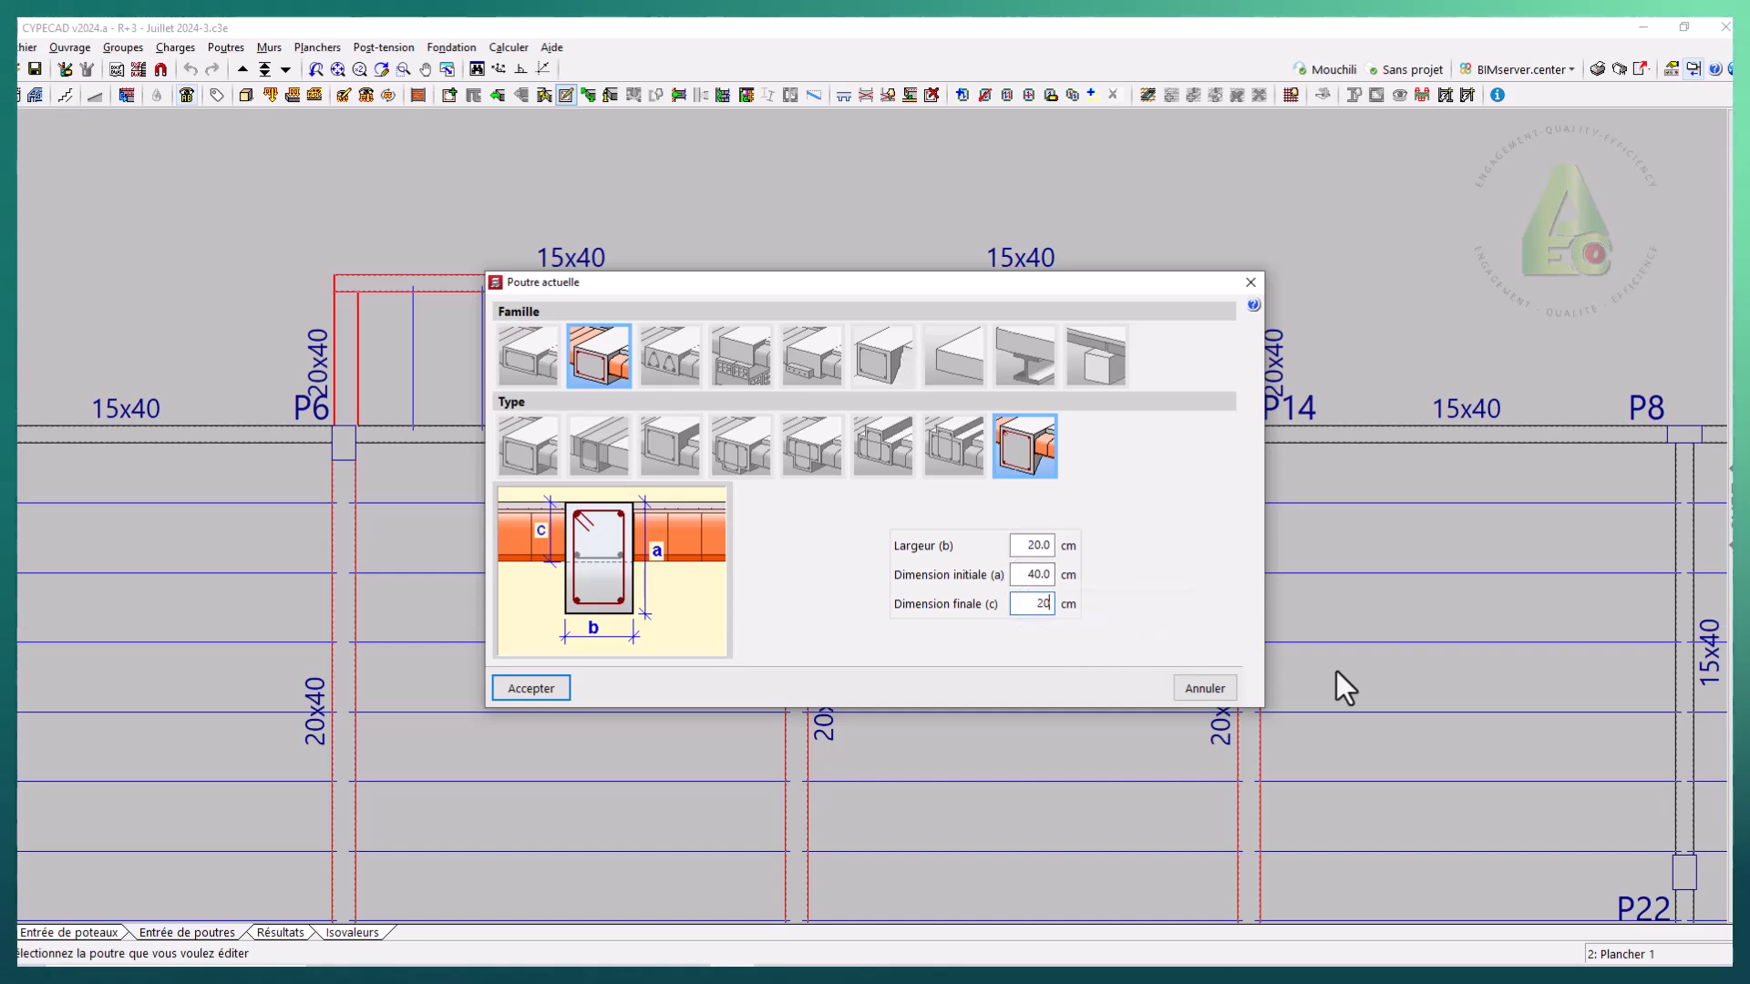
pyautogui.doubleClick(1041, 575)
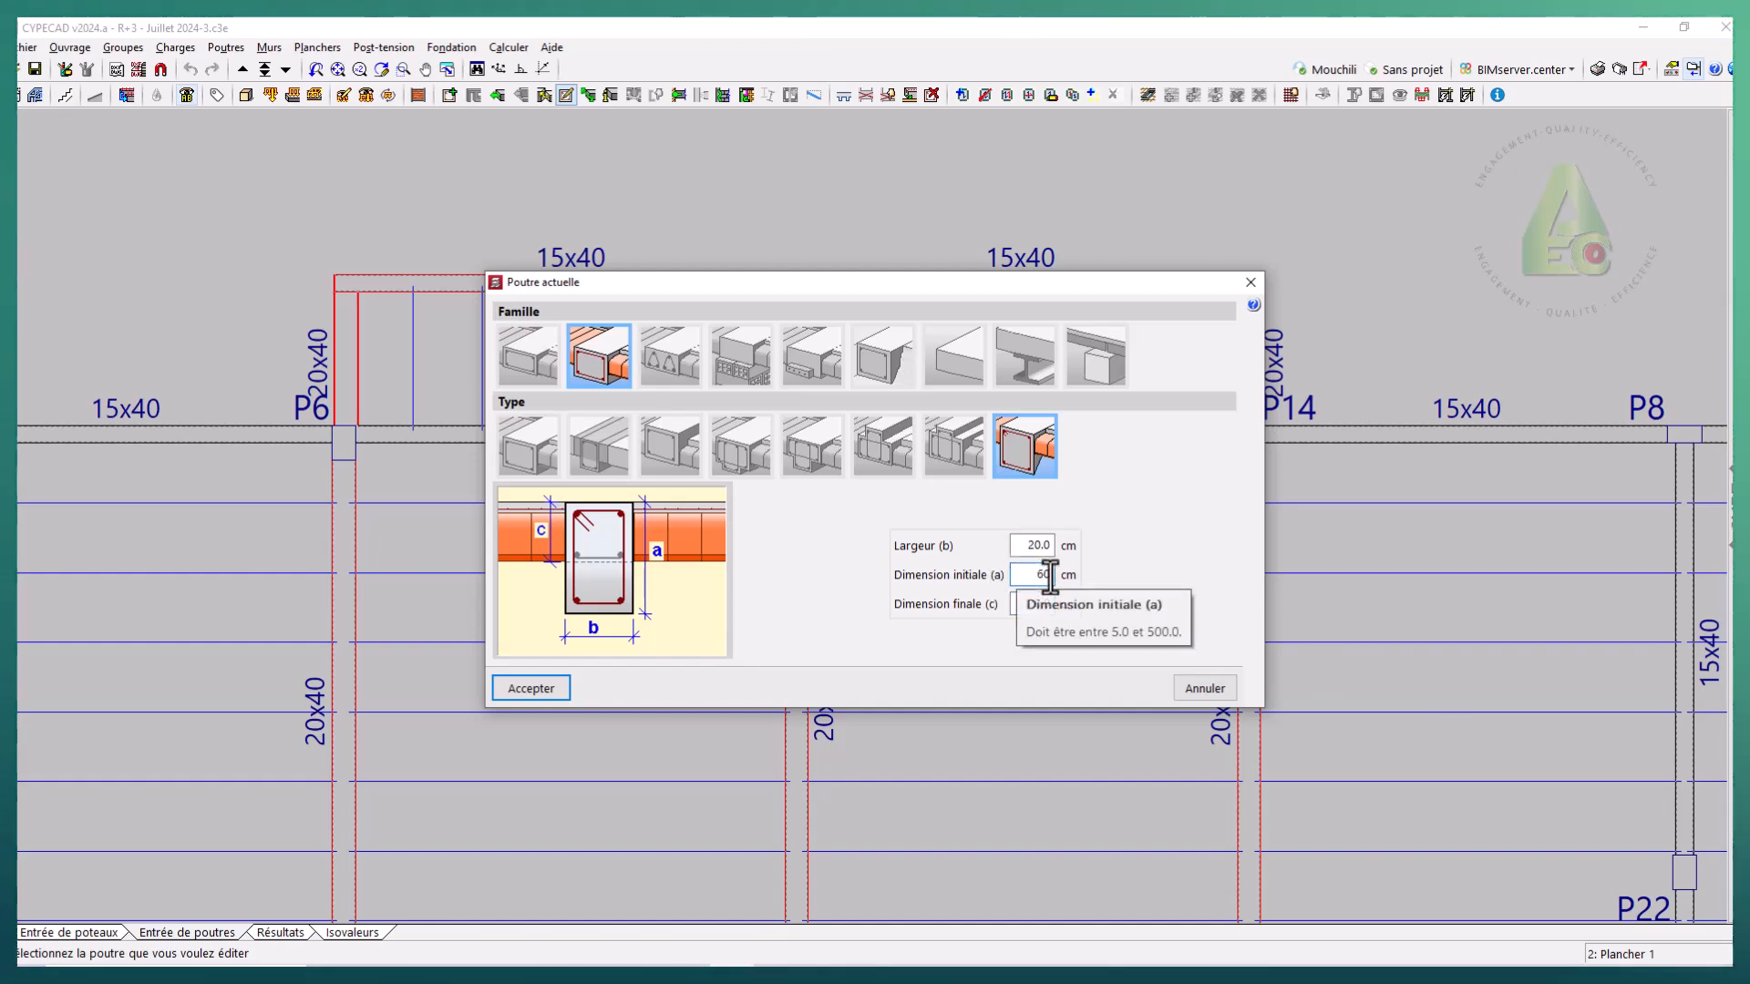
pyautogui.write('60')
pyautogui.click(1022, 606)
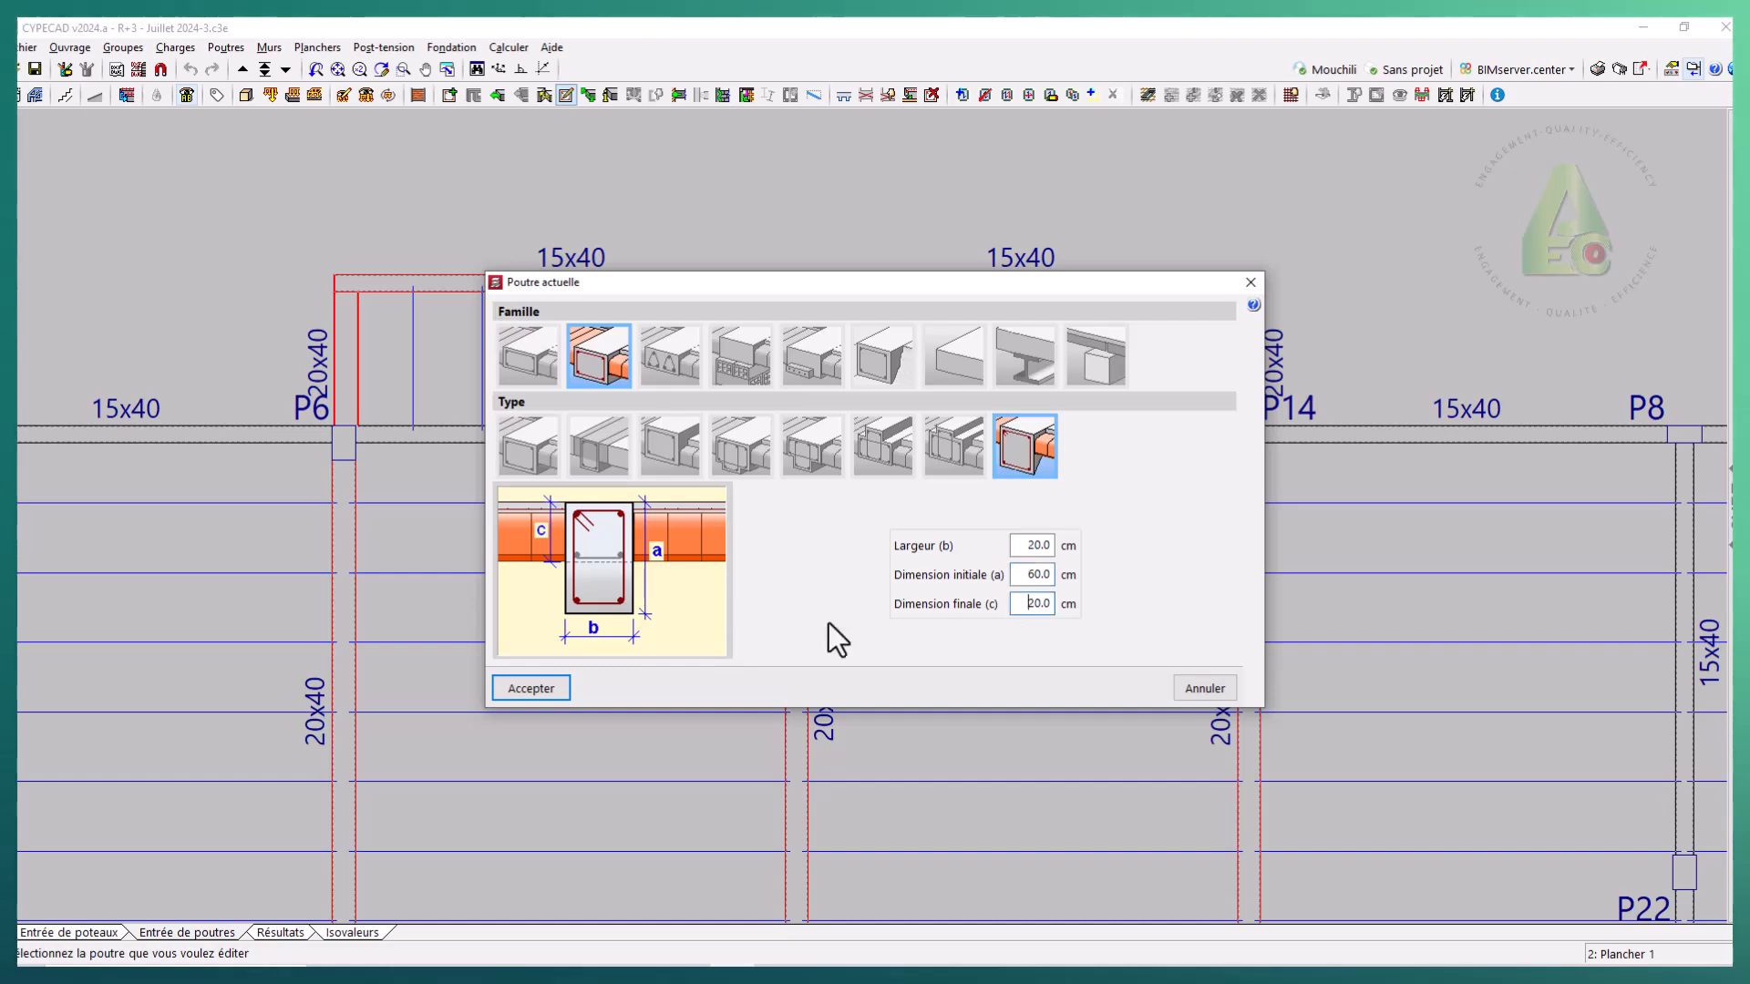
pyautogui.click(529, 688)
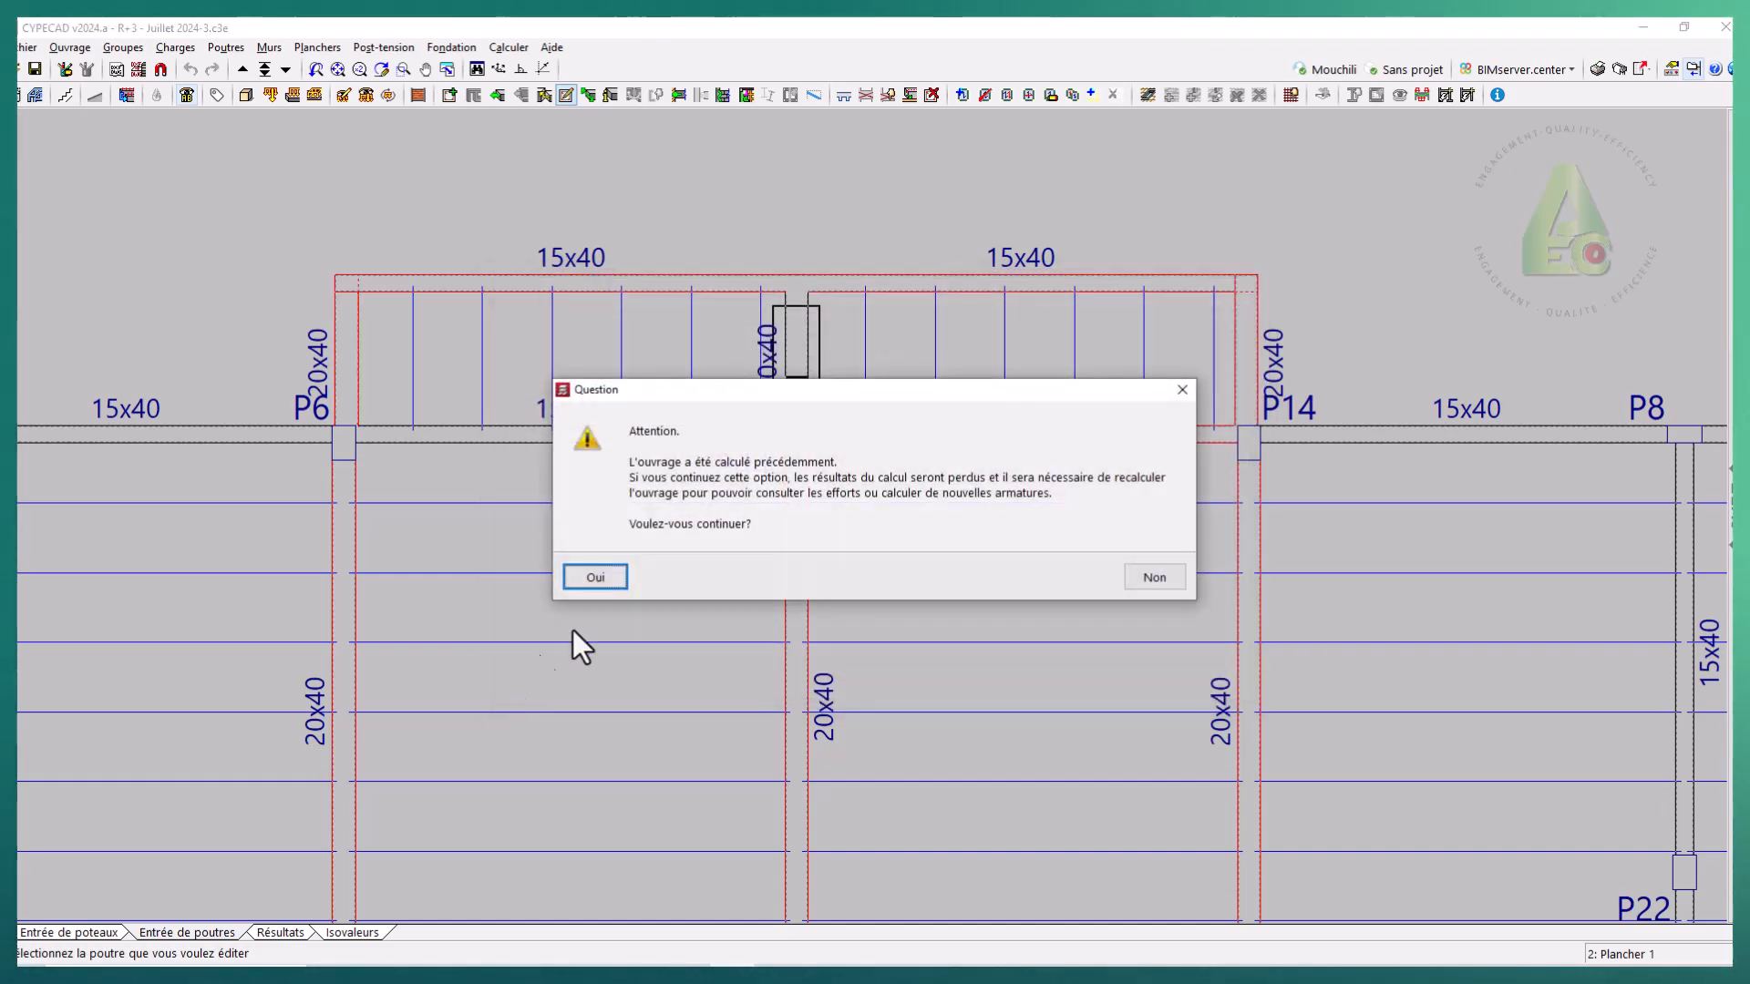
pyautogui.click(598, 578)
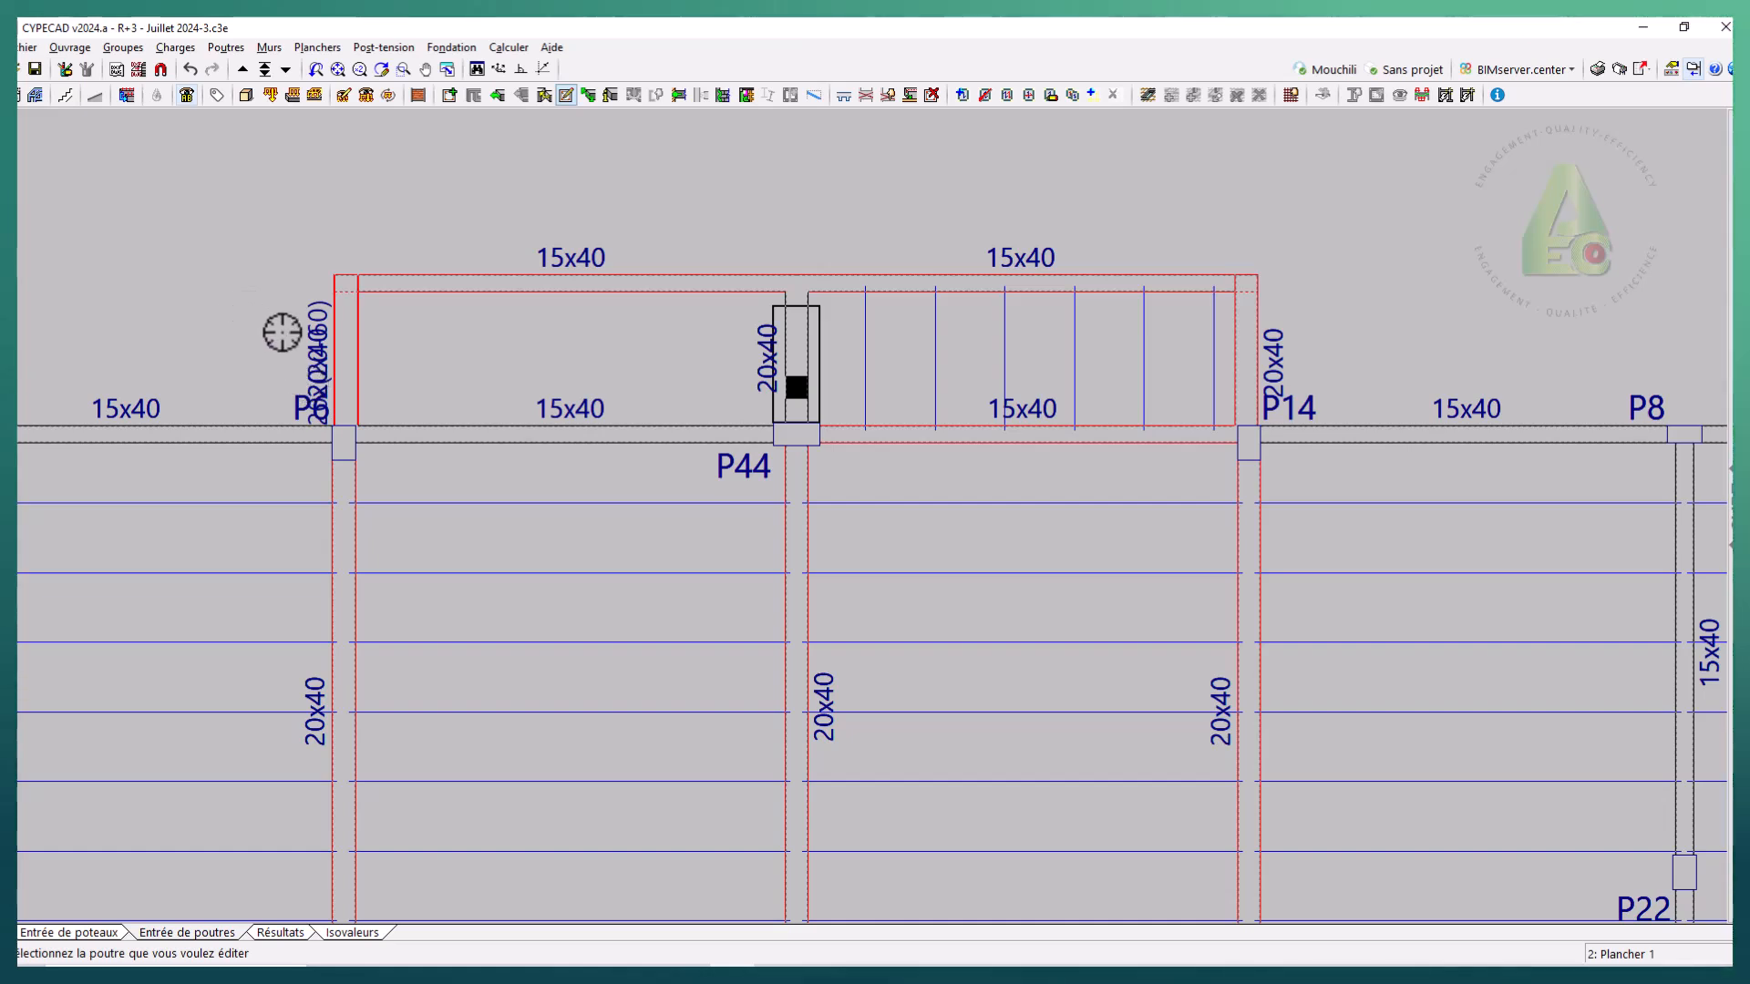
# - Reverse the P6 cantilever's taper by setting its initial dimension to 20 cm and its final dimension to 60 cm
pyautogui.scroll(4, 290, 333)
pyautogui.scroll(1, 528, 519)
pyautogui.scroll(-2, 519, 477)
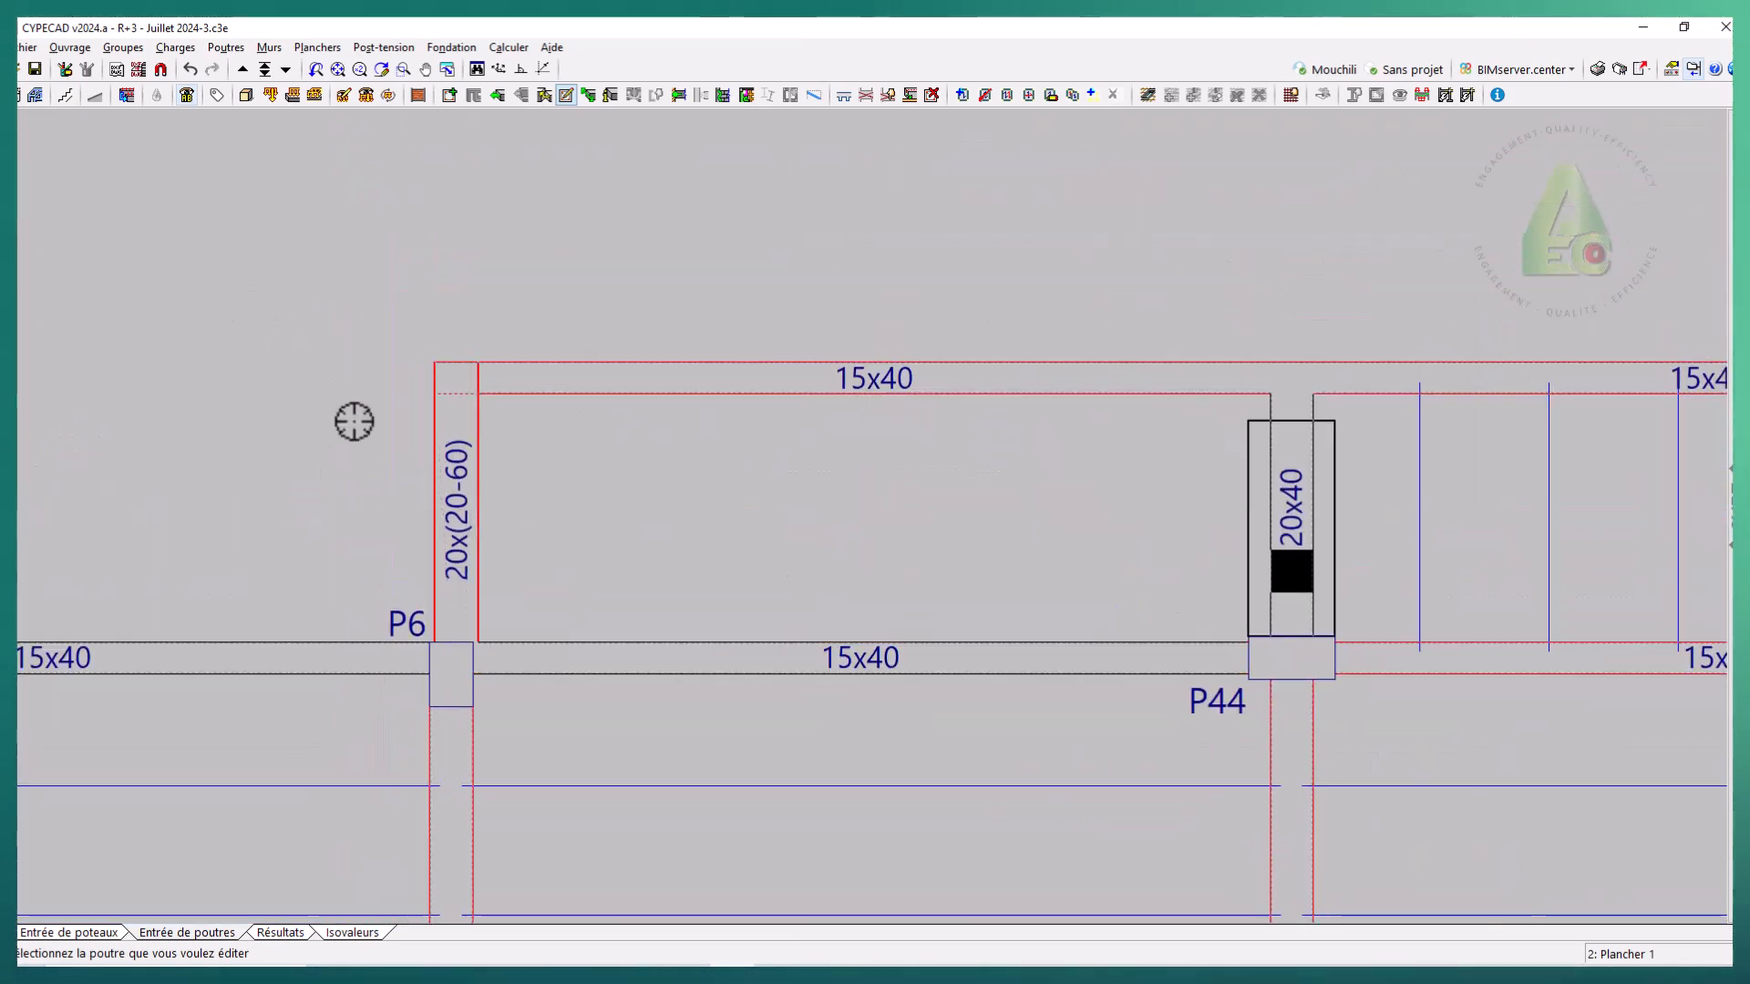
pyautogui.scroll(3, 456, 510)
pyautogui.rightClick(492, 483)
pyautogui.click(565, 98)
pyautogui.click(454, 528)
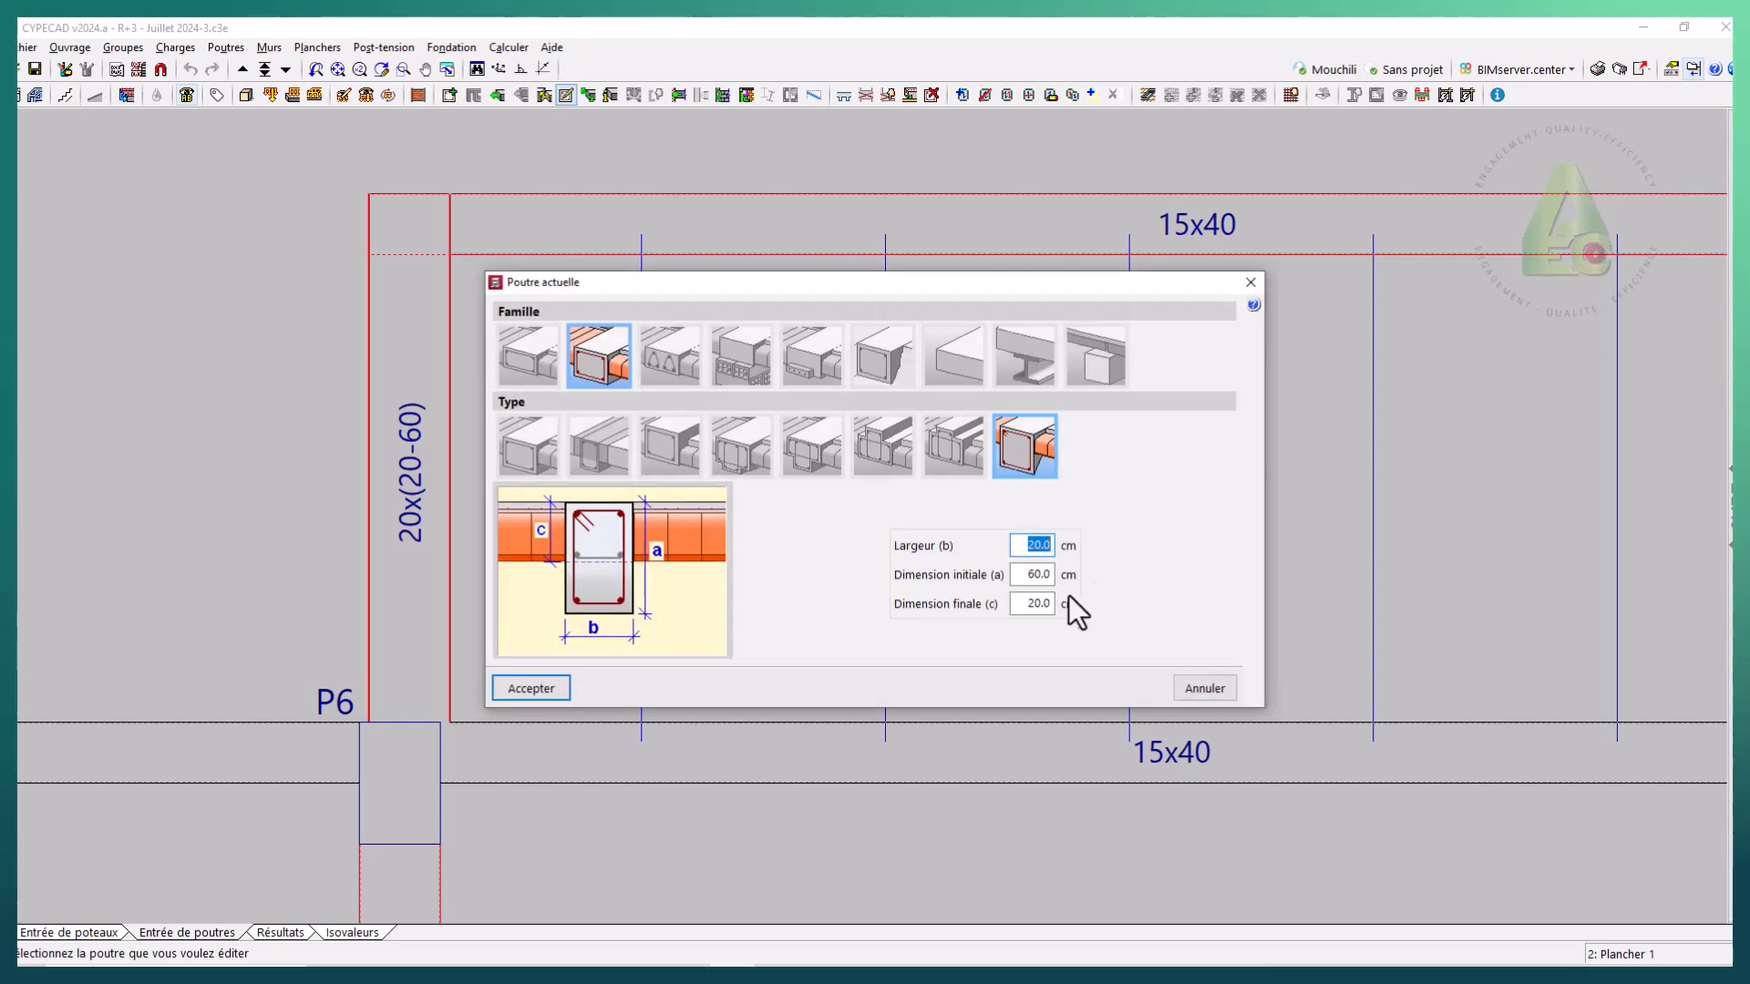
pyautogui.click(1022, 574)
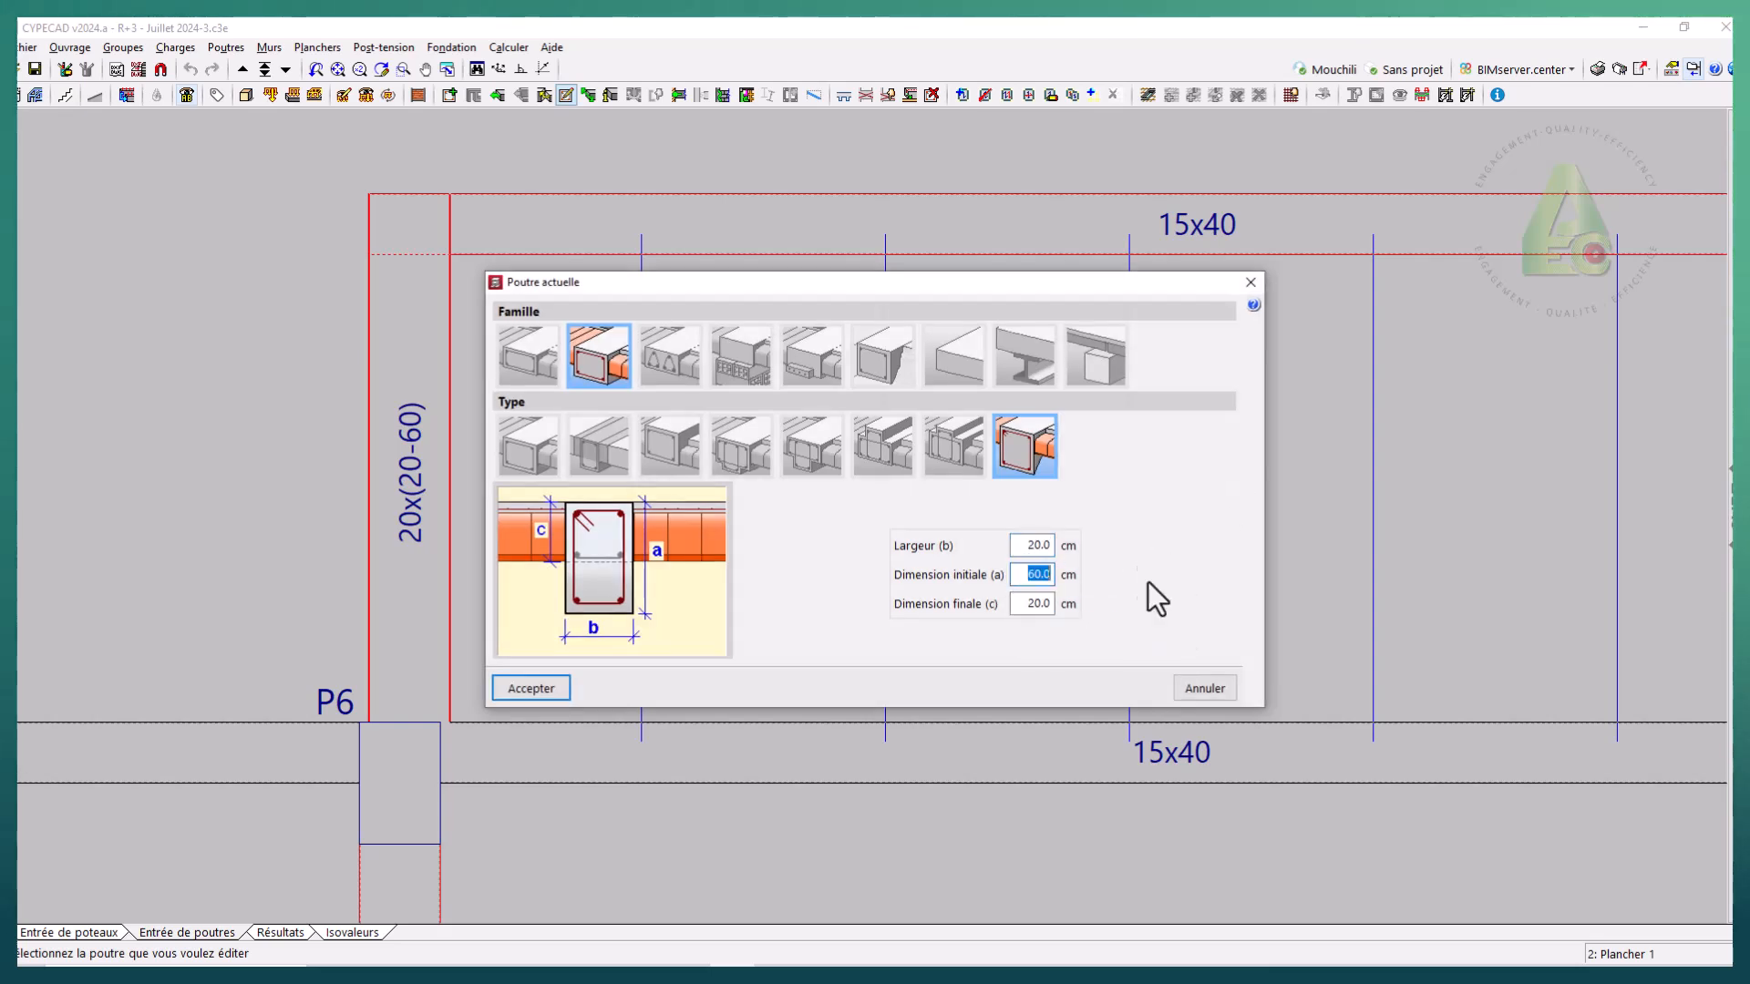
pyautogui.write('20')
pyautogui.click(1025, 603)
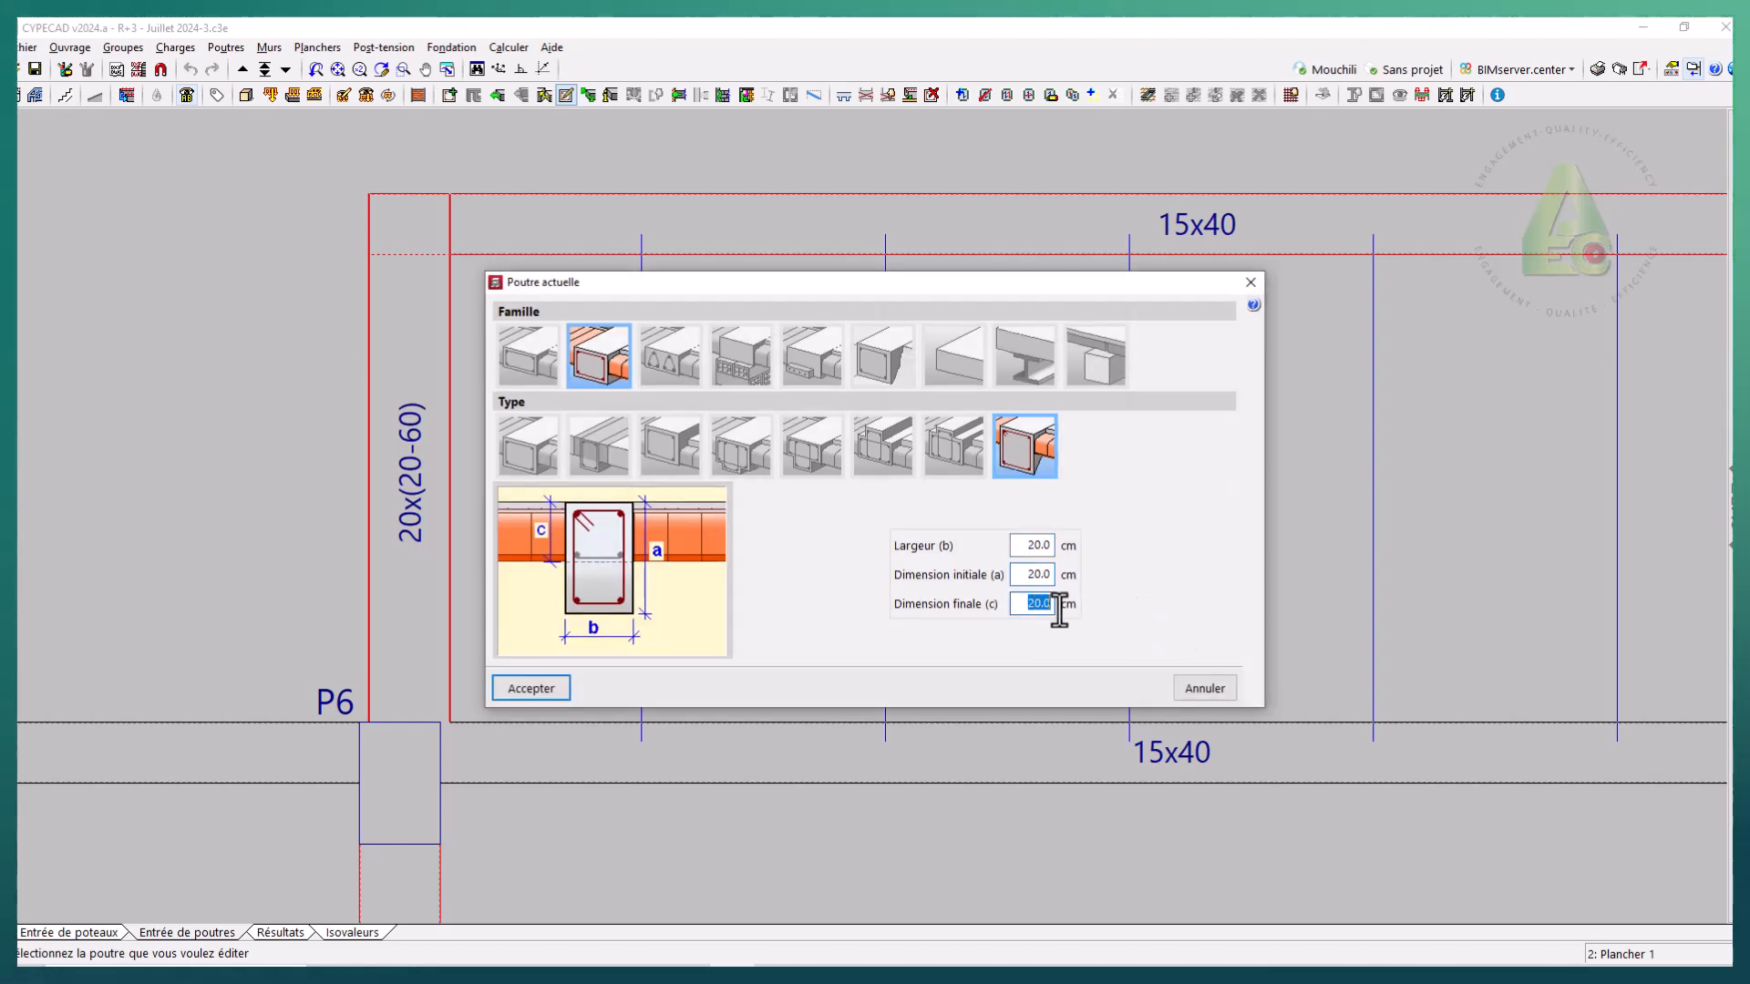
pyautogui.write('60')
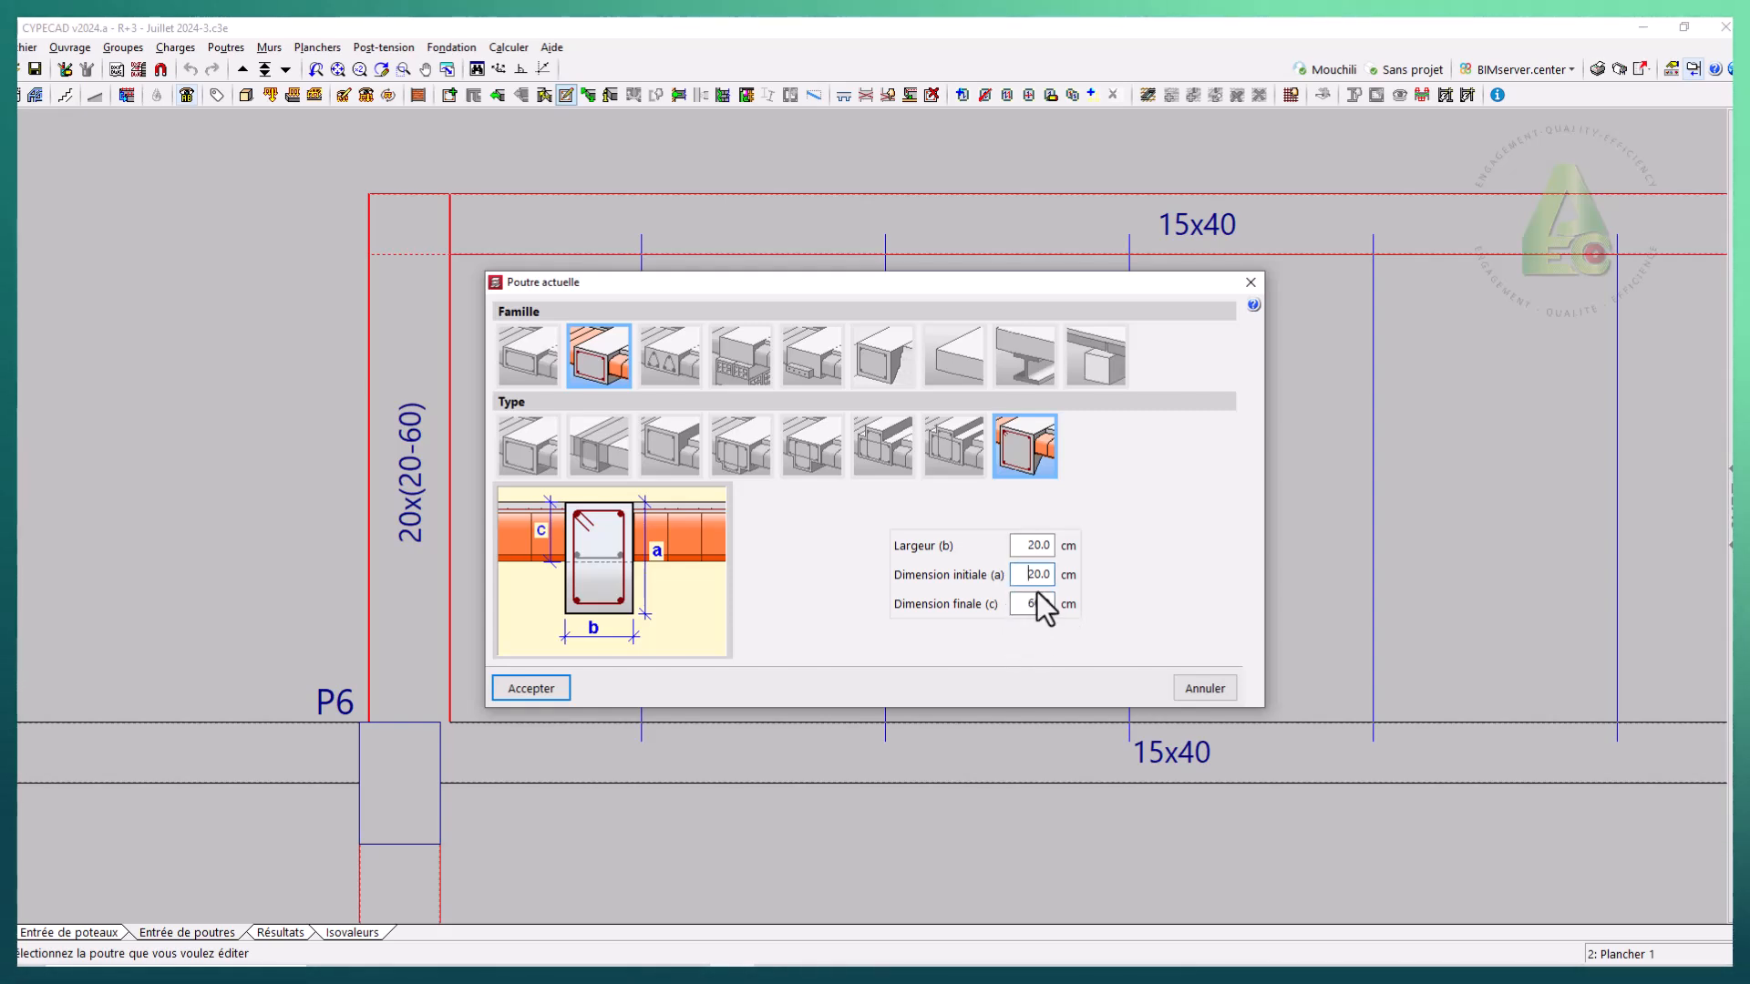
pyautogui.click(545, 693)
# - Inspect the tapered P6 cantilever beside the P44 corbel from below in the 3D building view, and close the view
pyautogui.scroll(-2, 751, 504)
pyautogui.scroll(1, 500, 406)
pyautogui.scroll(1, 511, 376)
pyautogui.click(244, 98)
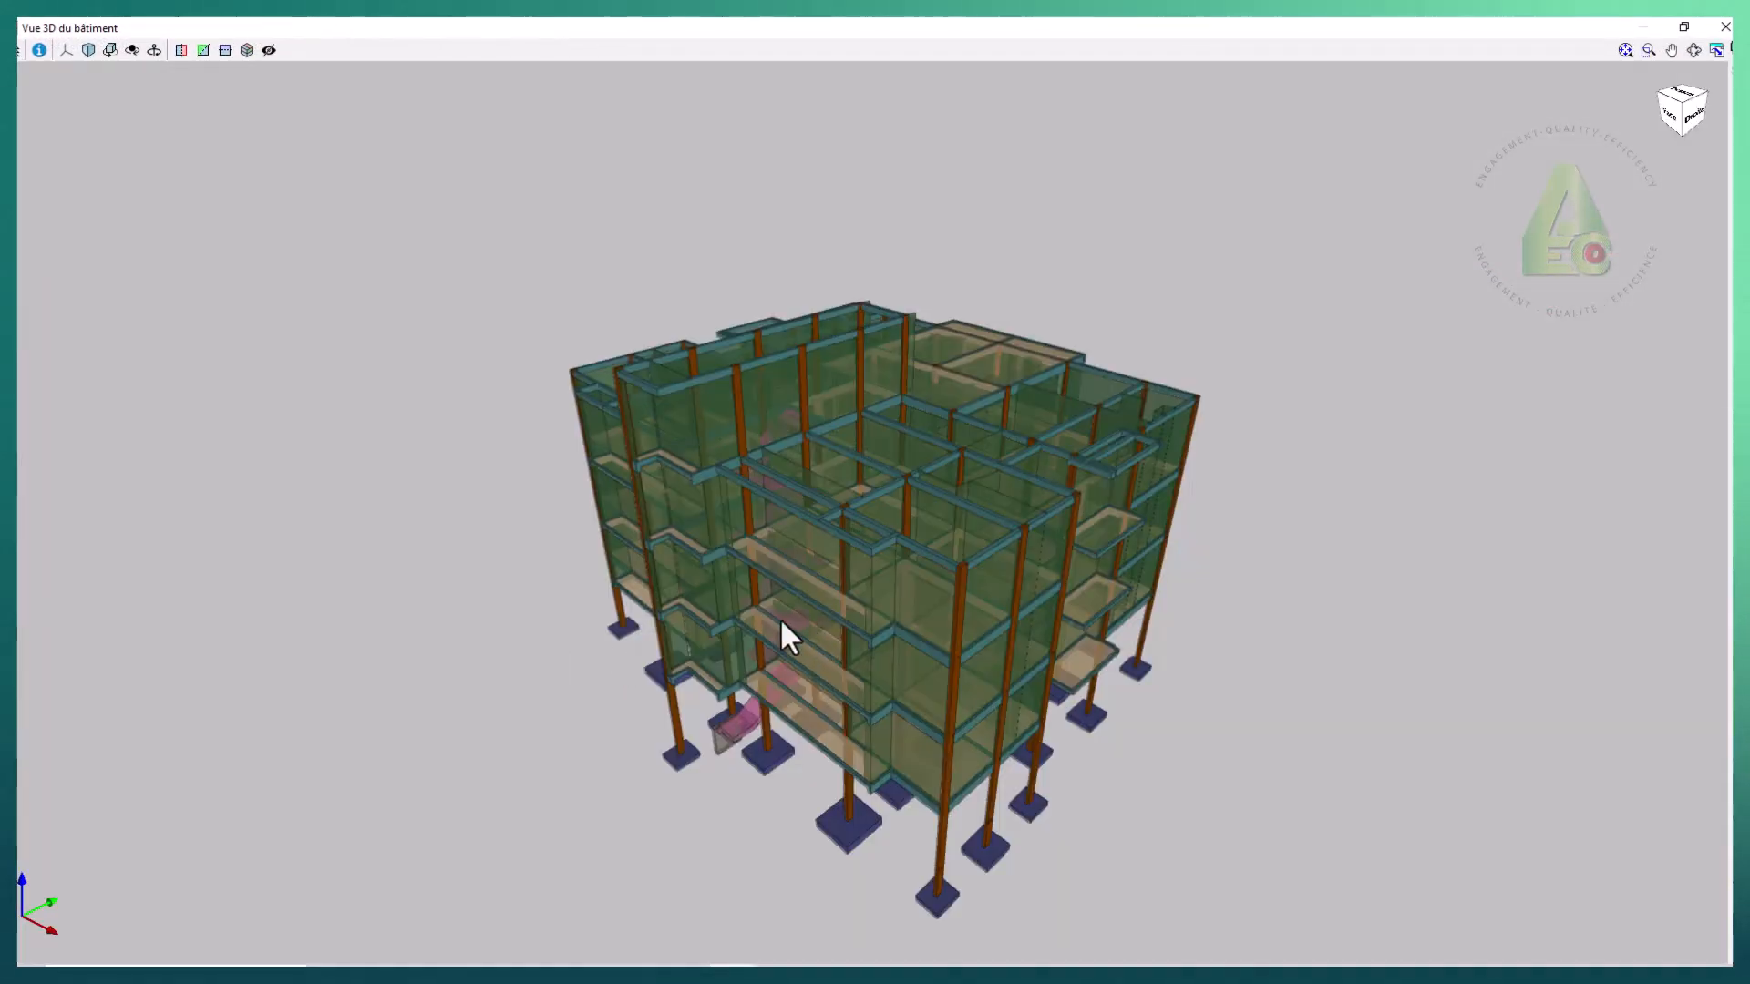
pyautogui.moveTo(781, 624); pyautogui.dragTo(1128, 538, button='middle')
pyautogui.scroll(5, 1230, 723)
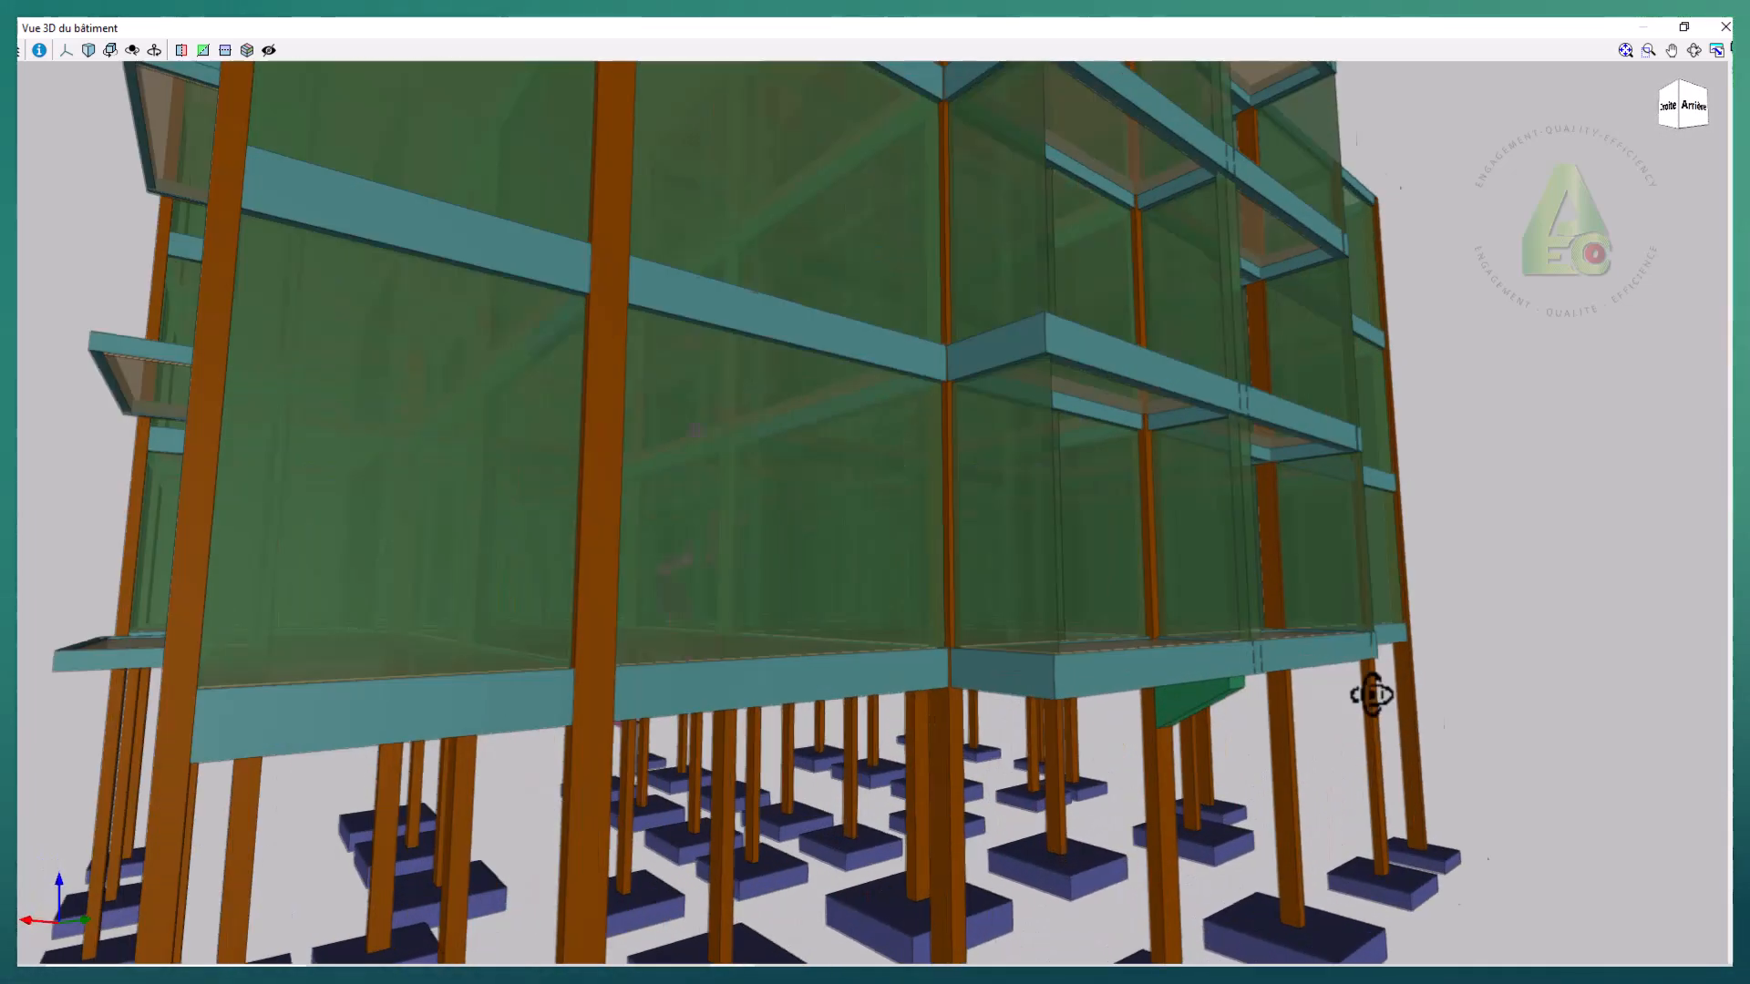
pyautogui.moveTo(1391, 707); pyautogui.dragTo(1348, 664, button='middle')
pyautogui.scroll(3, 1524, 658)
pyautogui.scroll(2, 1522, 653)
pyautogui.scroll(3, 1294, 697)
pyautogui.scroll(-6, 1180, 687)
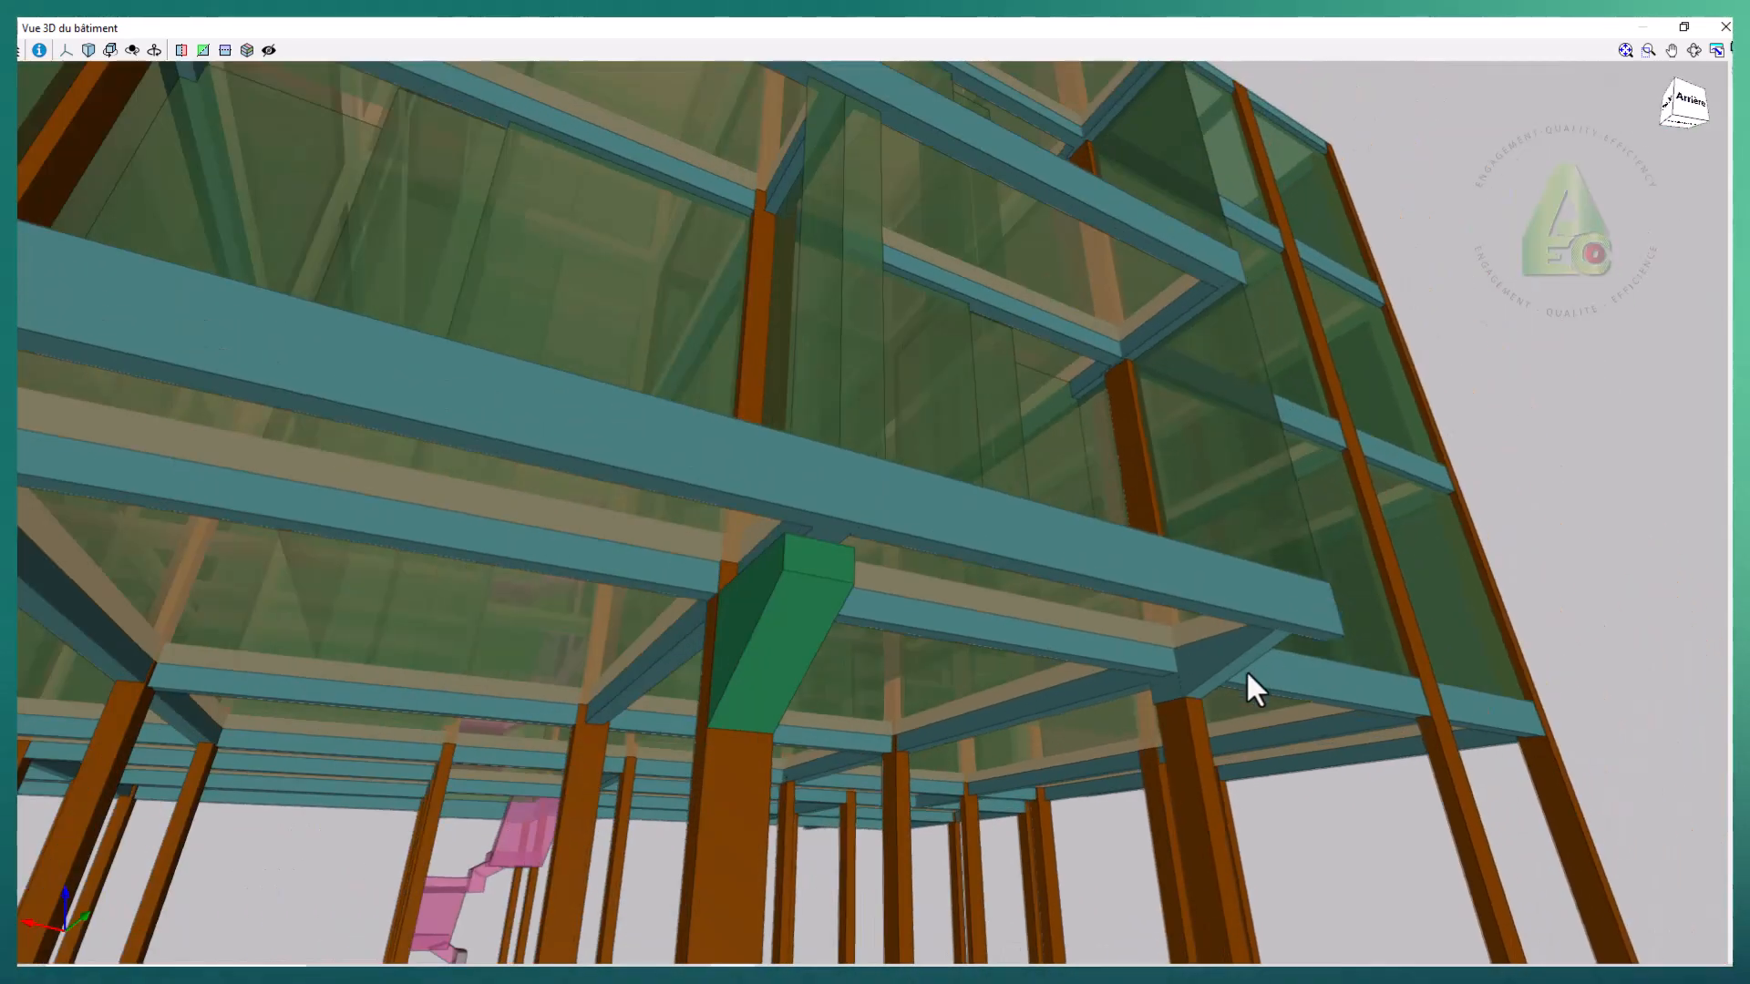
pyautogui.moveTo(1250, 691); pyautogui.dragTo(859, 707, button='middle')
pyautogui.scroll(-2, 470, 720)
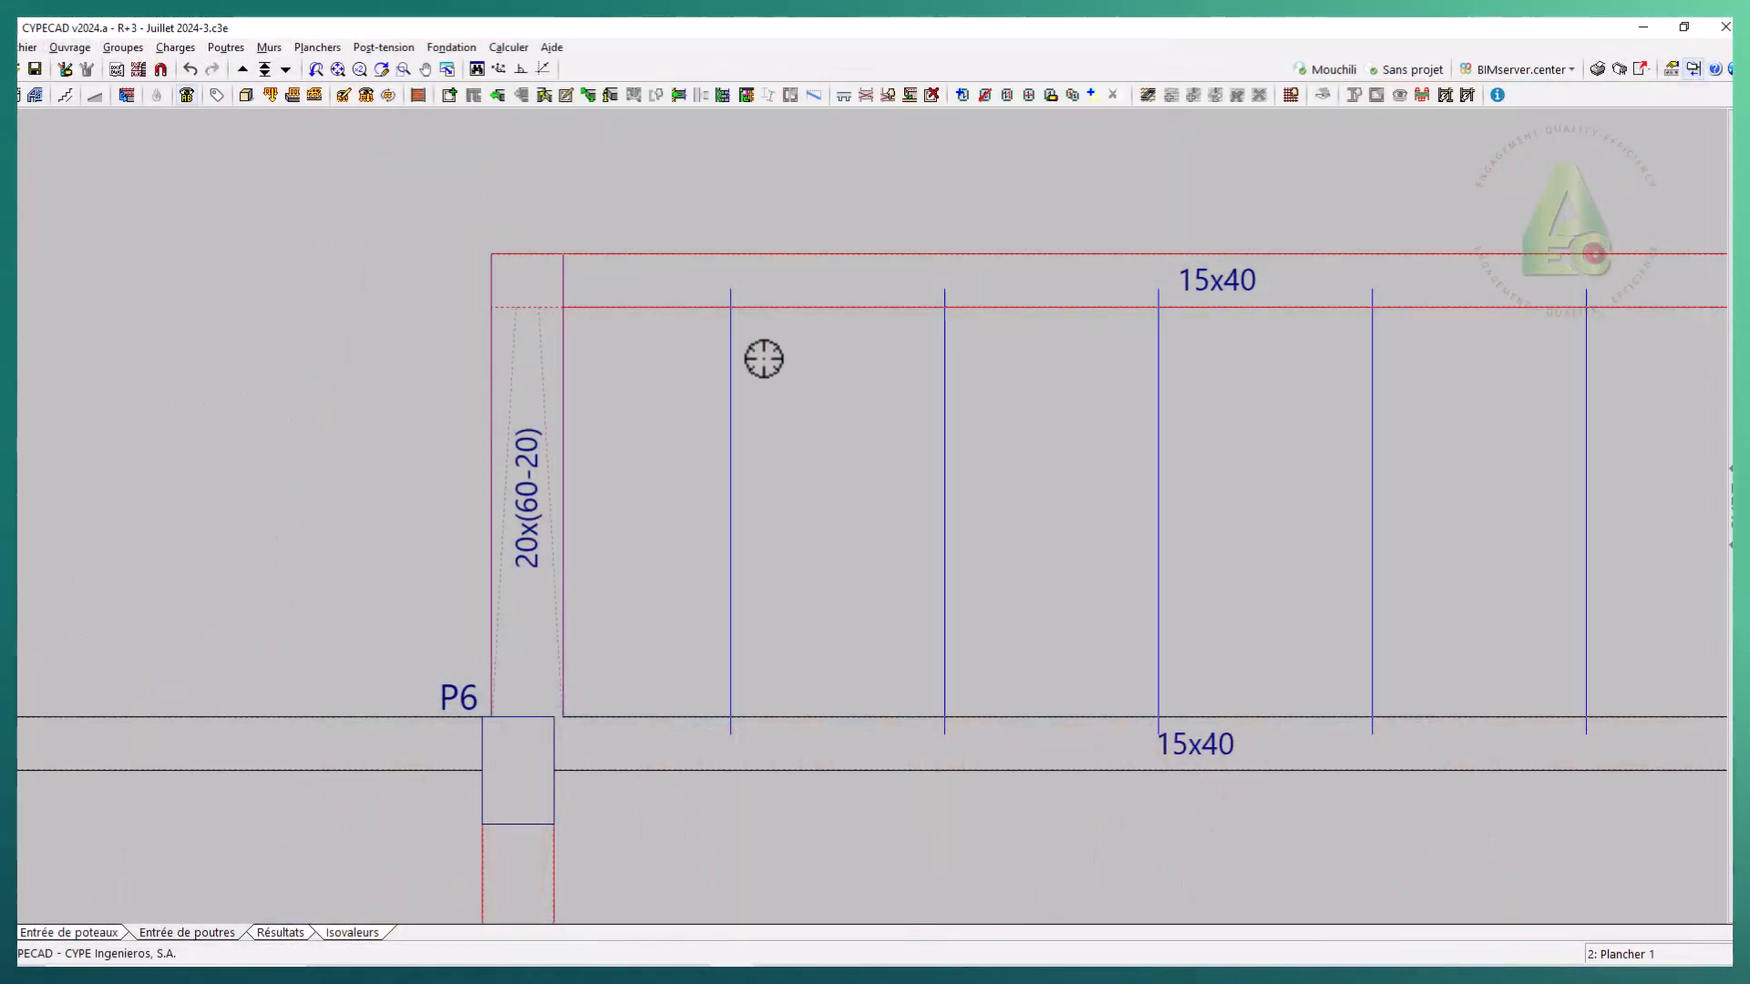
# - Set the initial dimension of the variable-depth P6 cantilever to 40 cm
pyautogui.scroll(-4, 762, 357)
pyautogui.scroll(1, 817, 277)
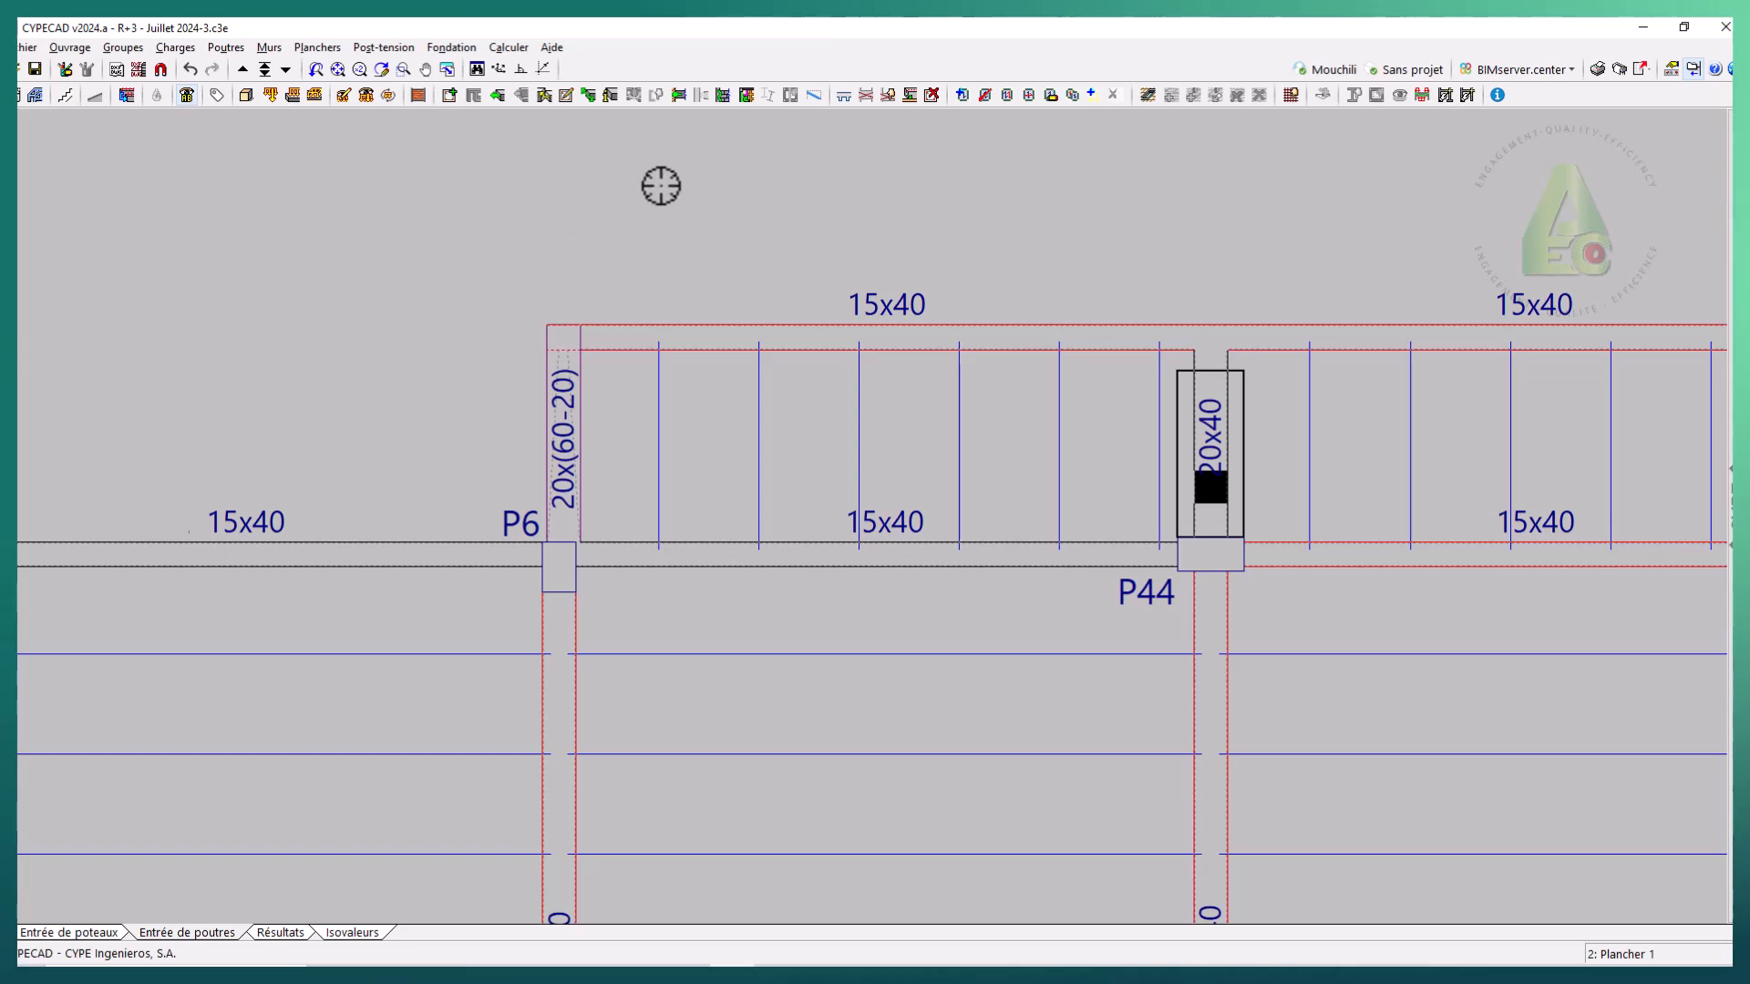
pyautogui.scroll(1, 660, 182)
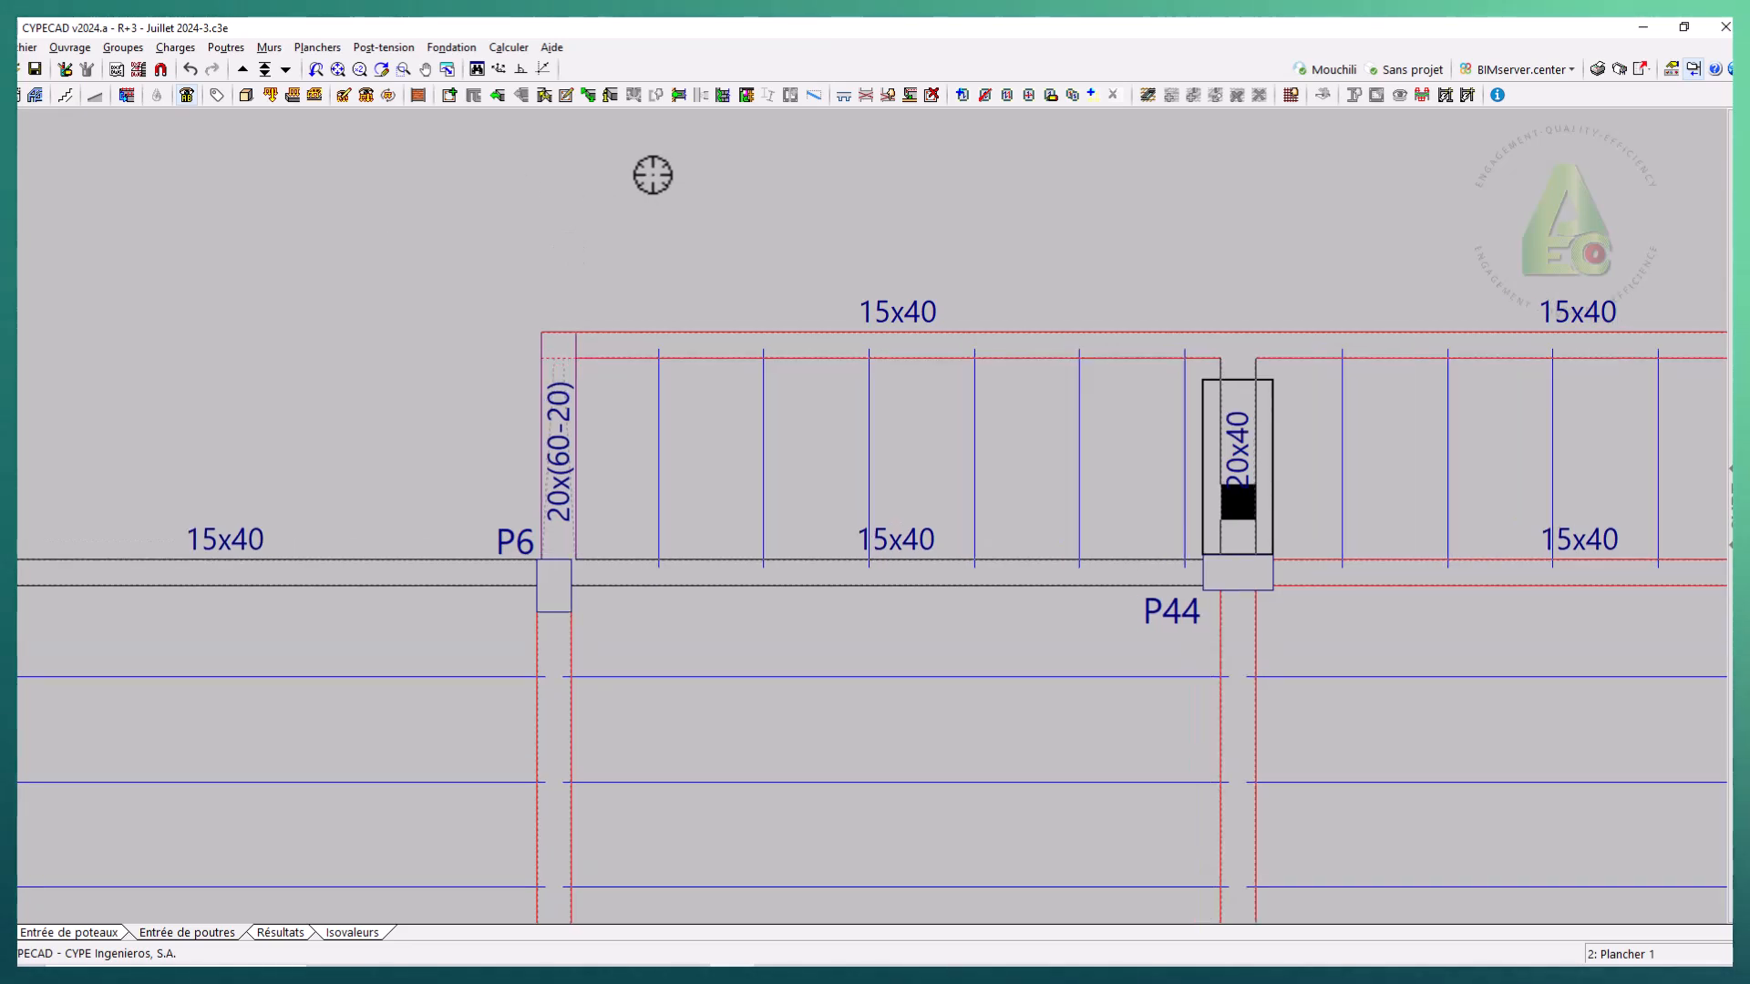
pyautogui.scroll(2, 847, 277)
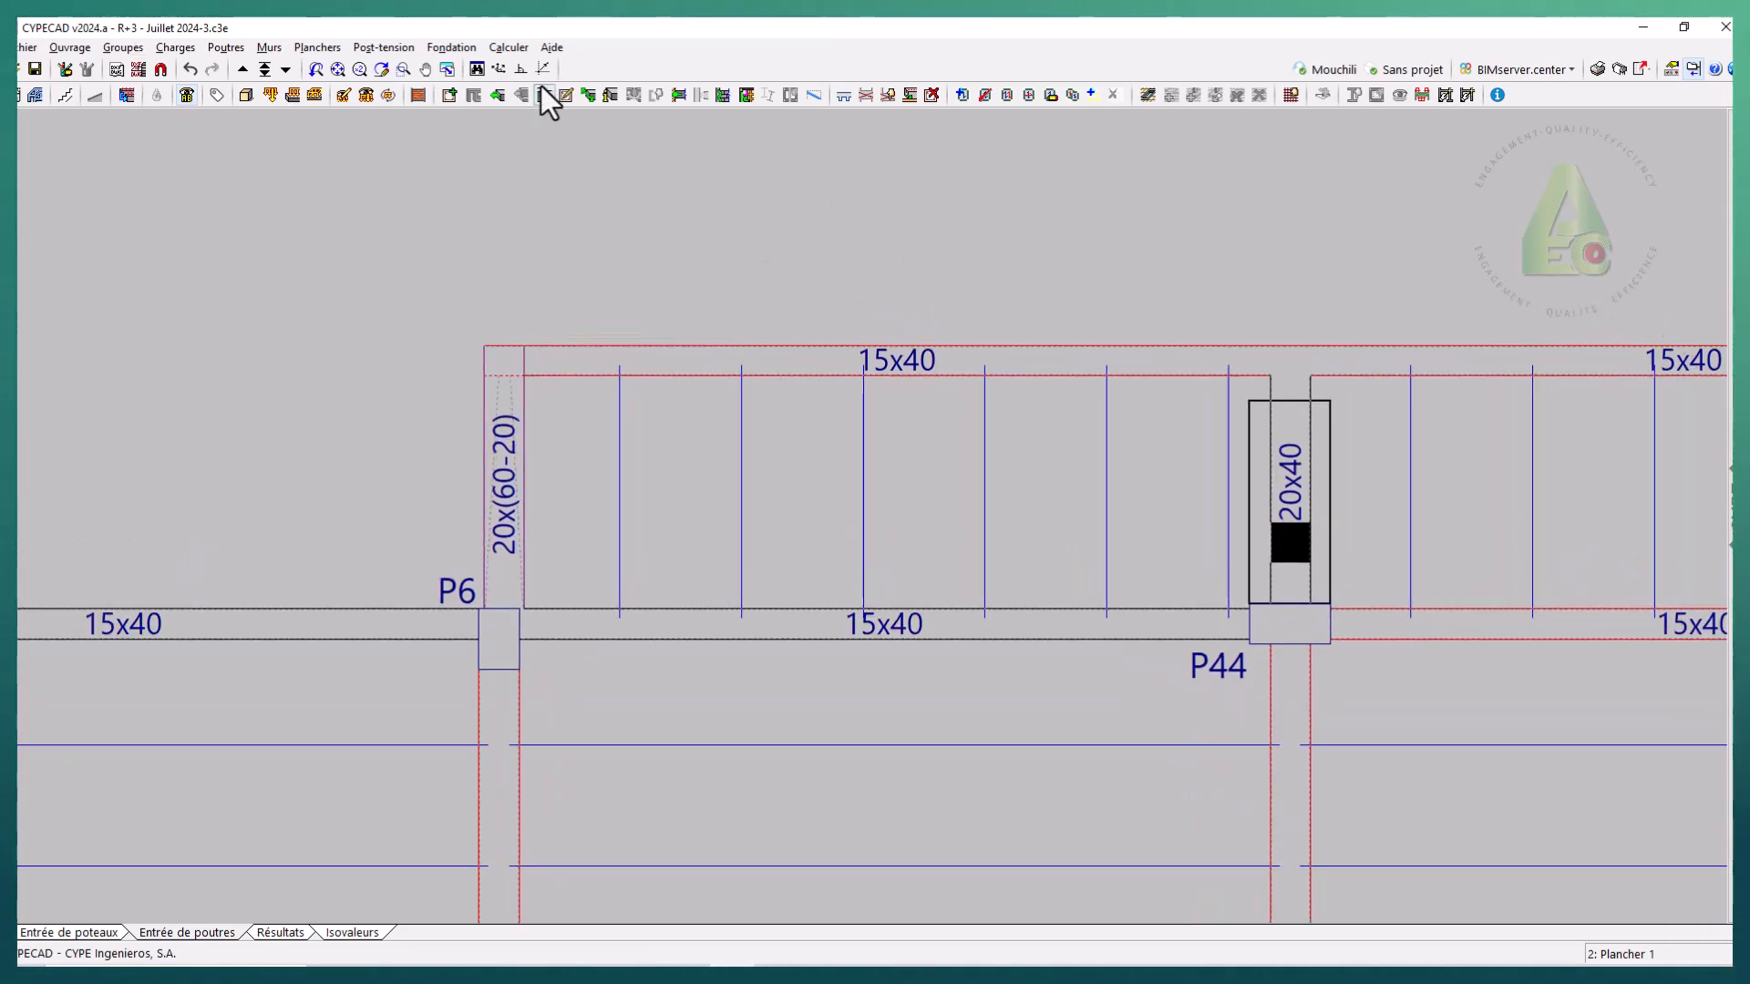
pyautogui.click(566, 95)
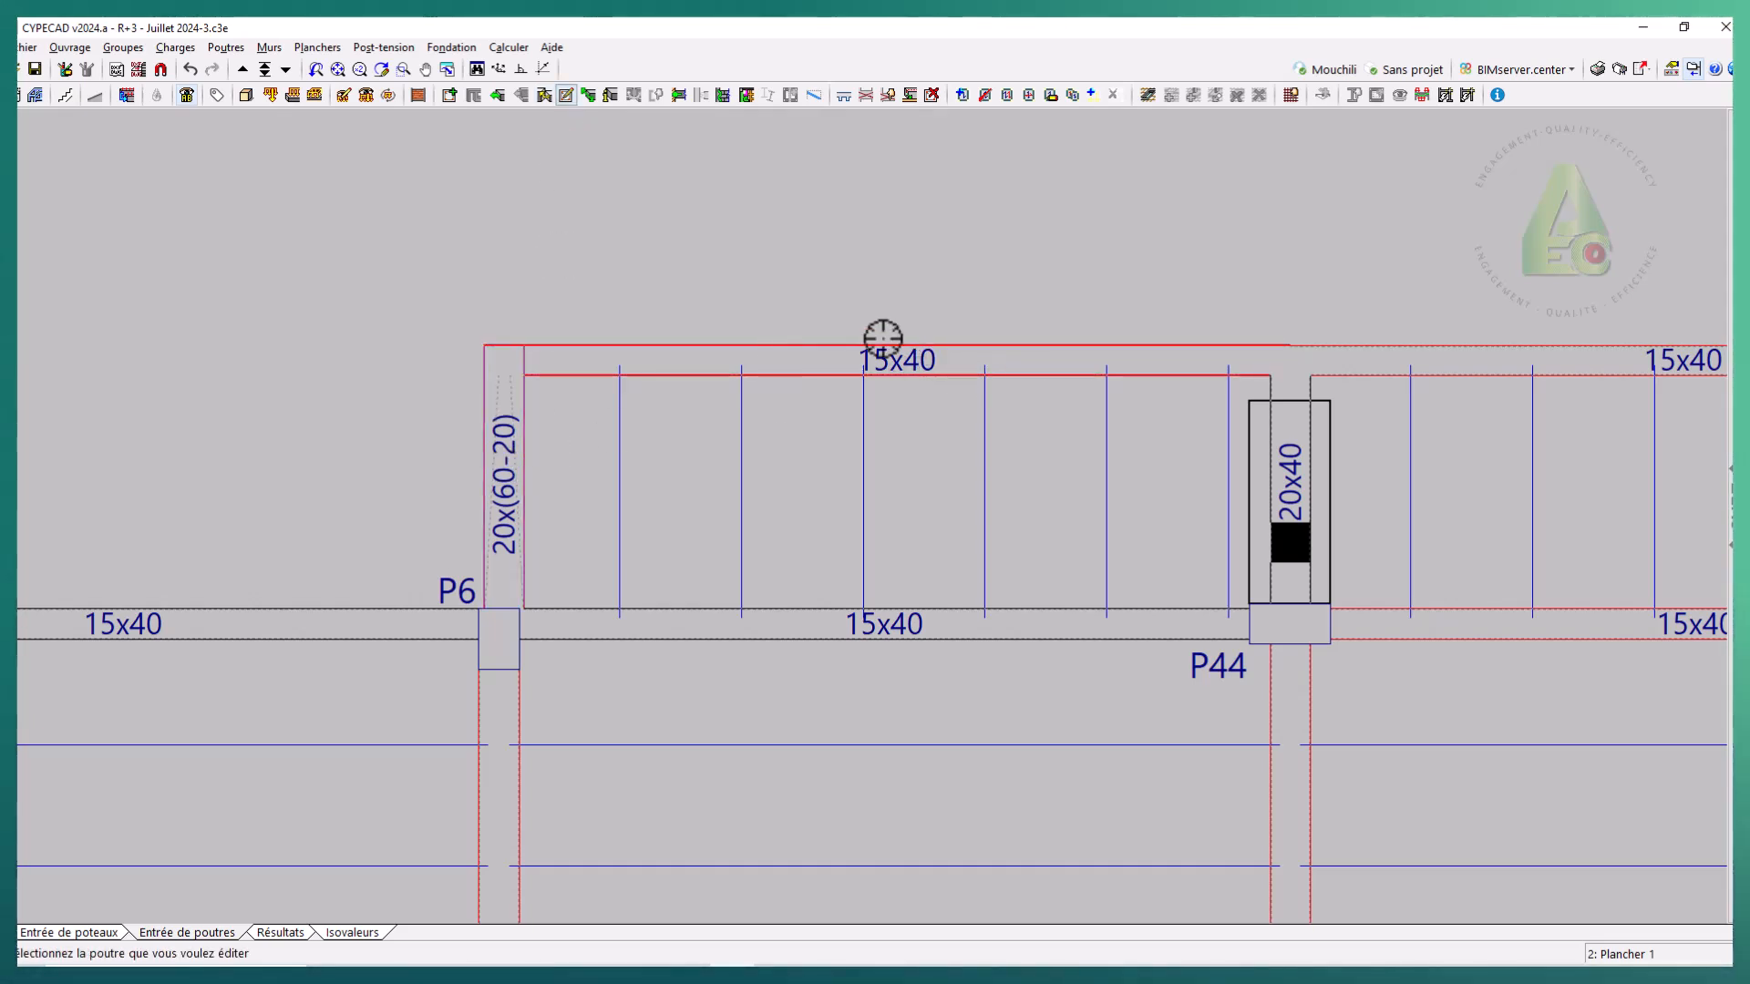
pyautogui.click(490, 394)
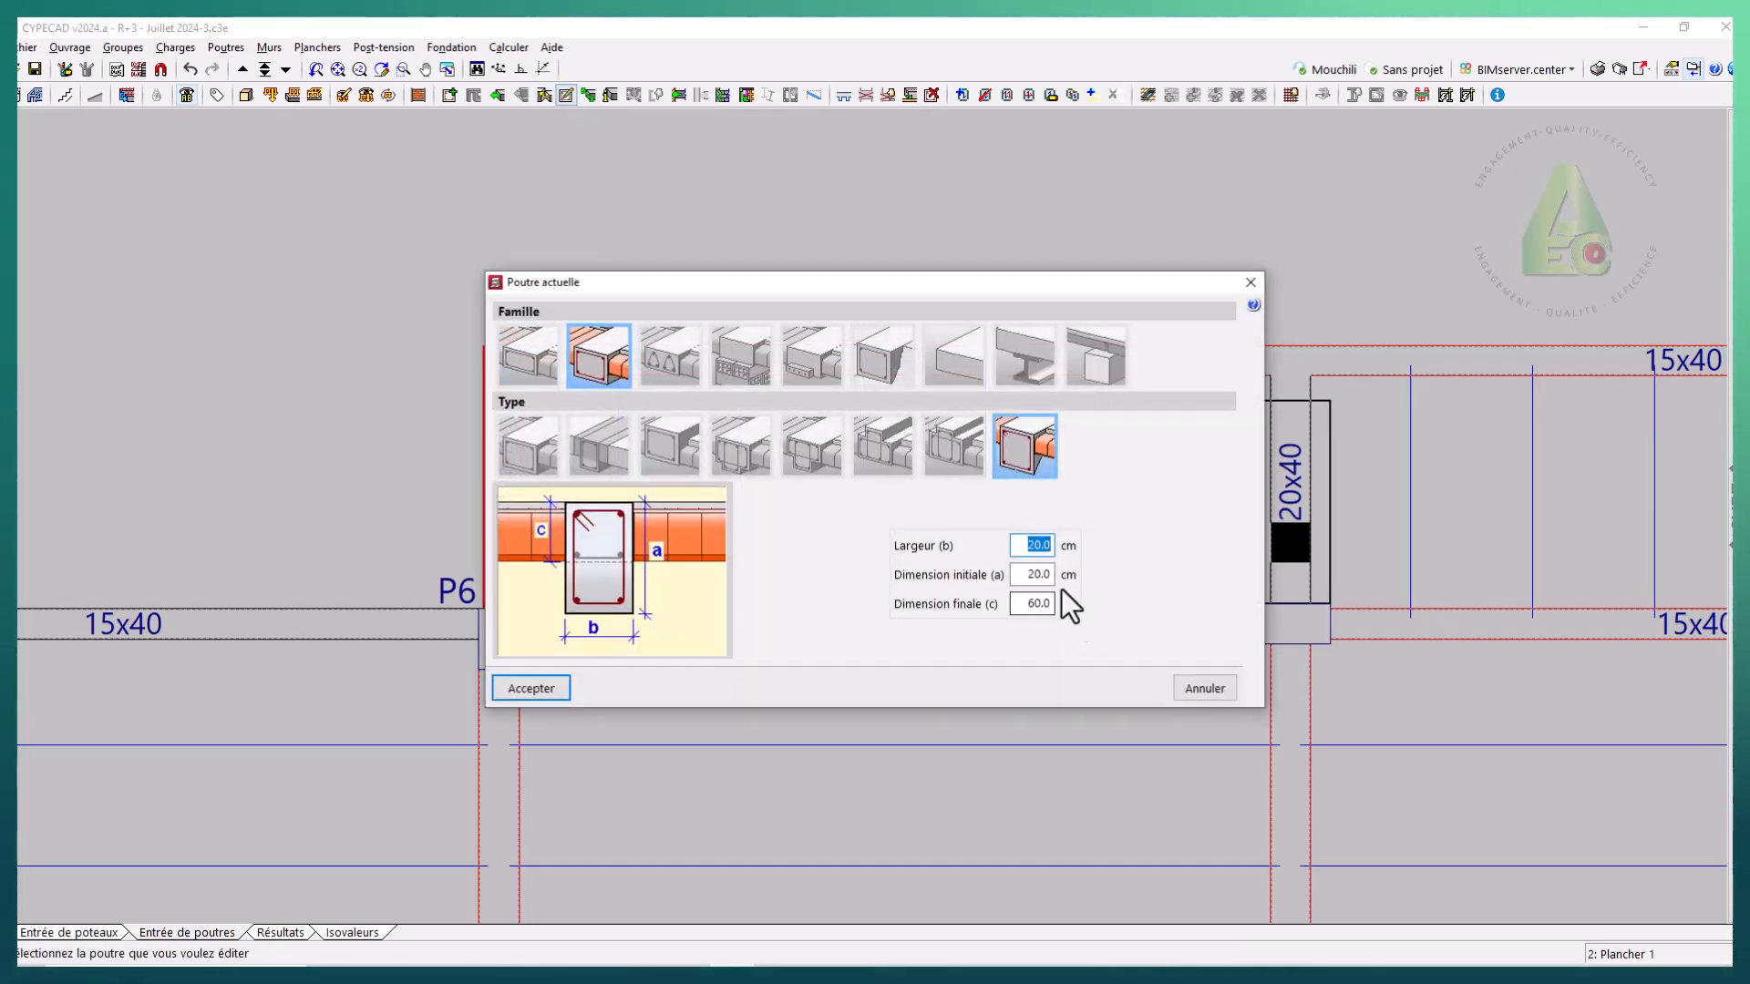
pyautogui.write('40')
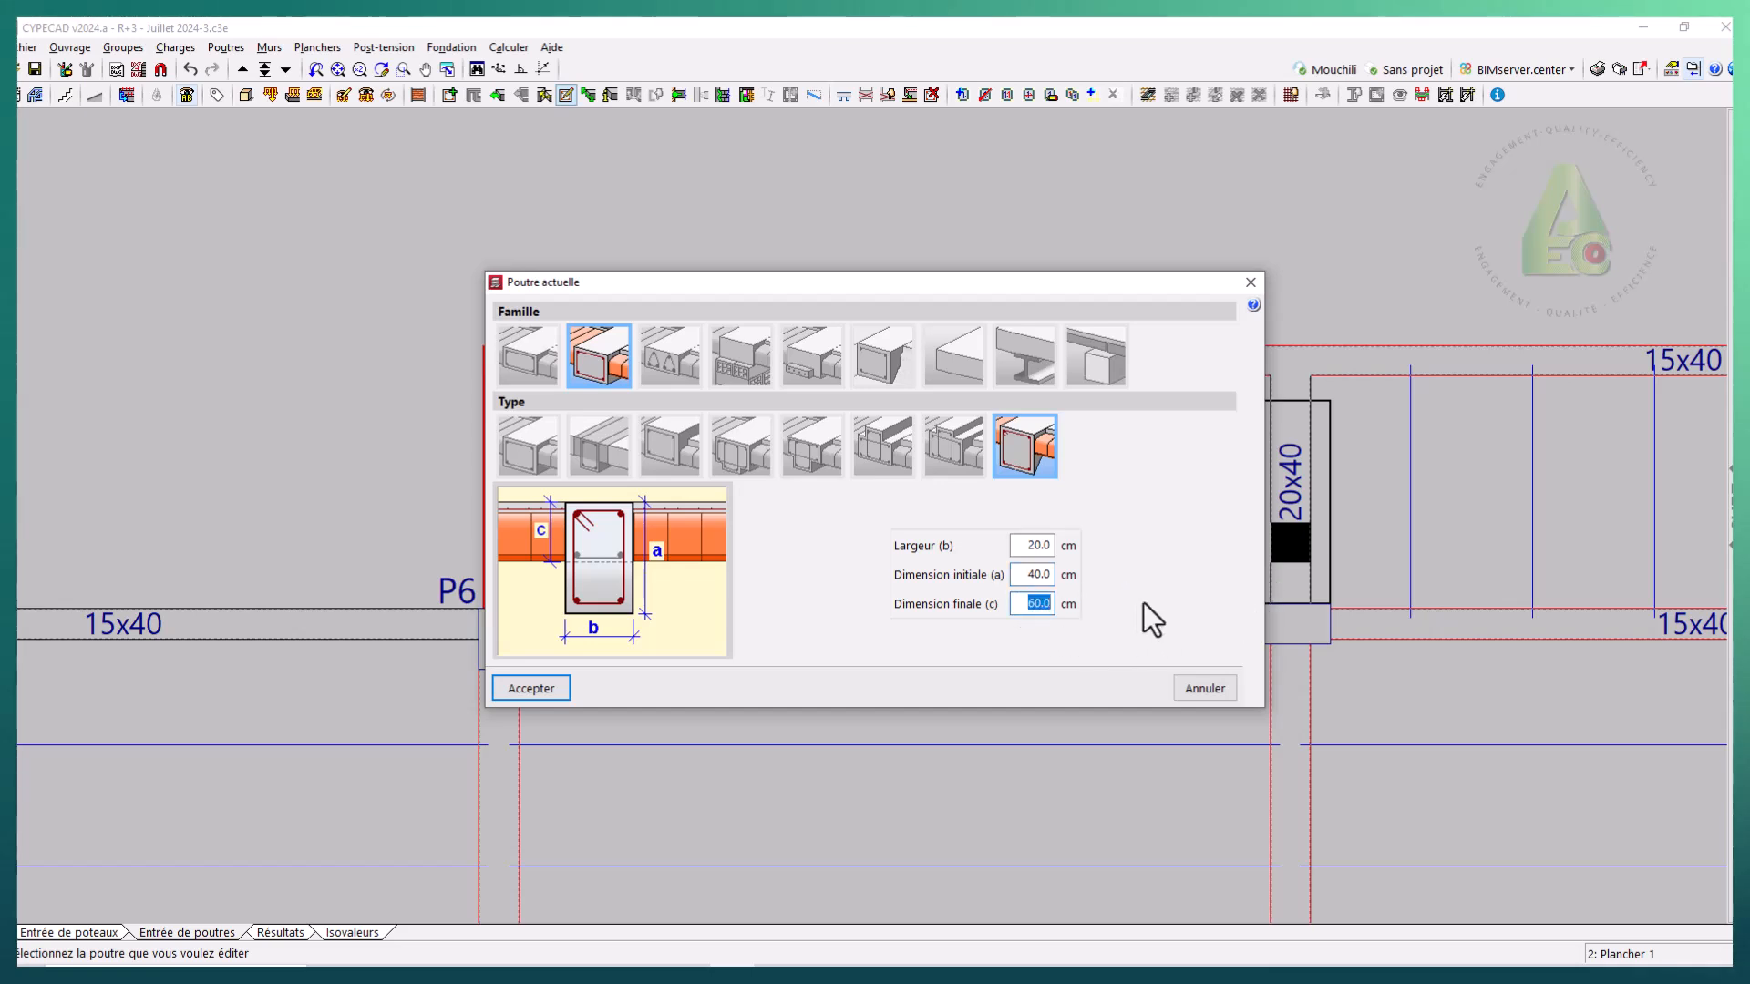
pyautogui.click(528, 688)
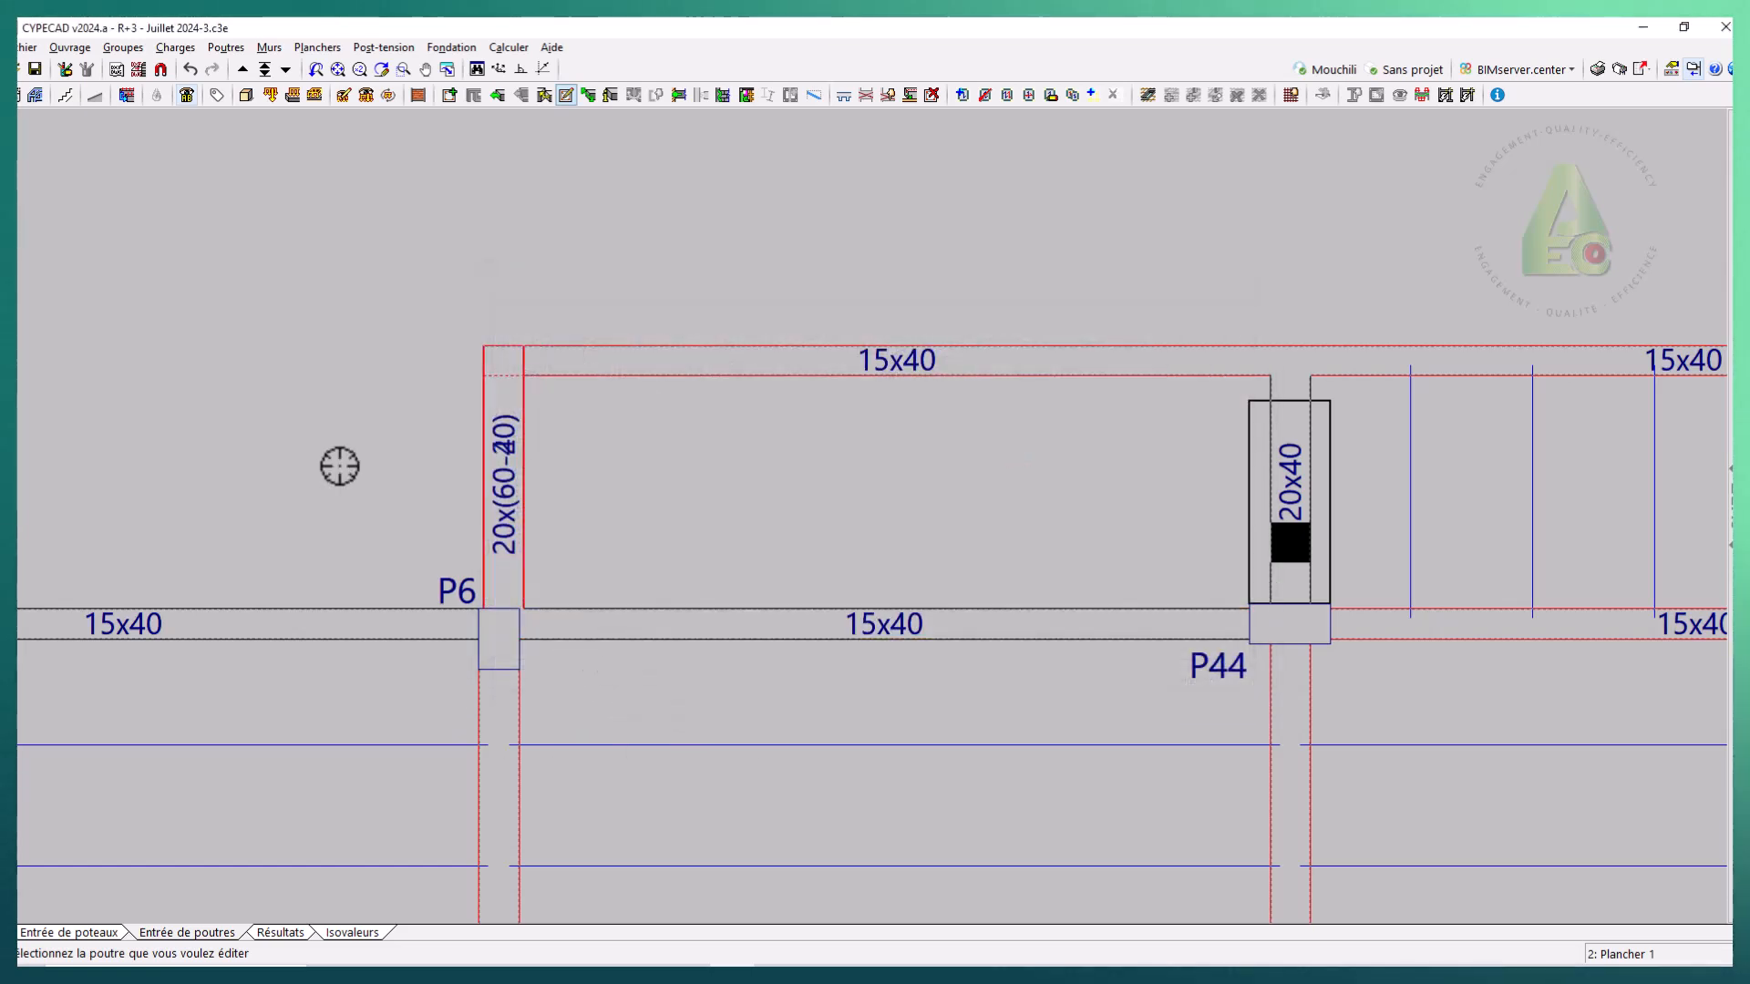
# - Check the revised P6 cantilever's shape in the 3D building view, and close the view
pyautogui.click(246, 95)
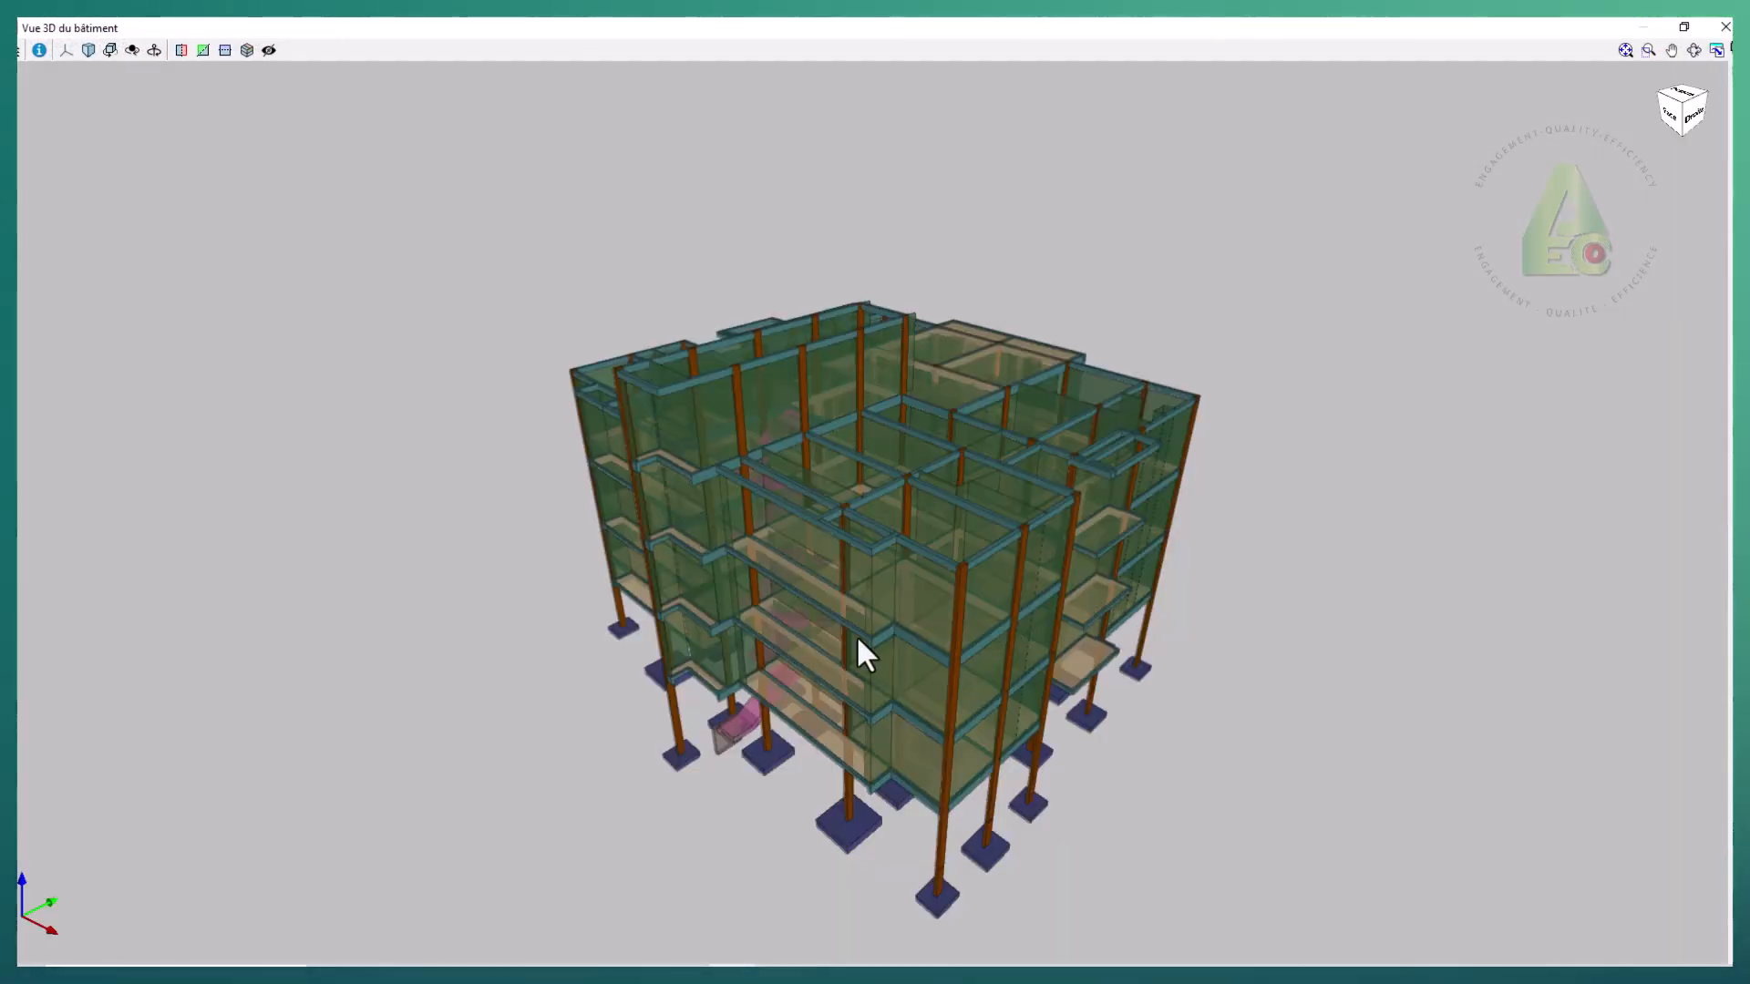
pyautogui.moveTo(1144, 638); pyautogui.dragTo(638, 465)
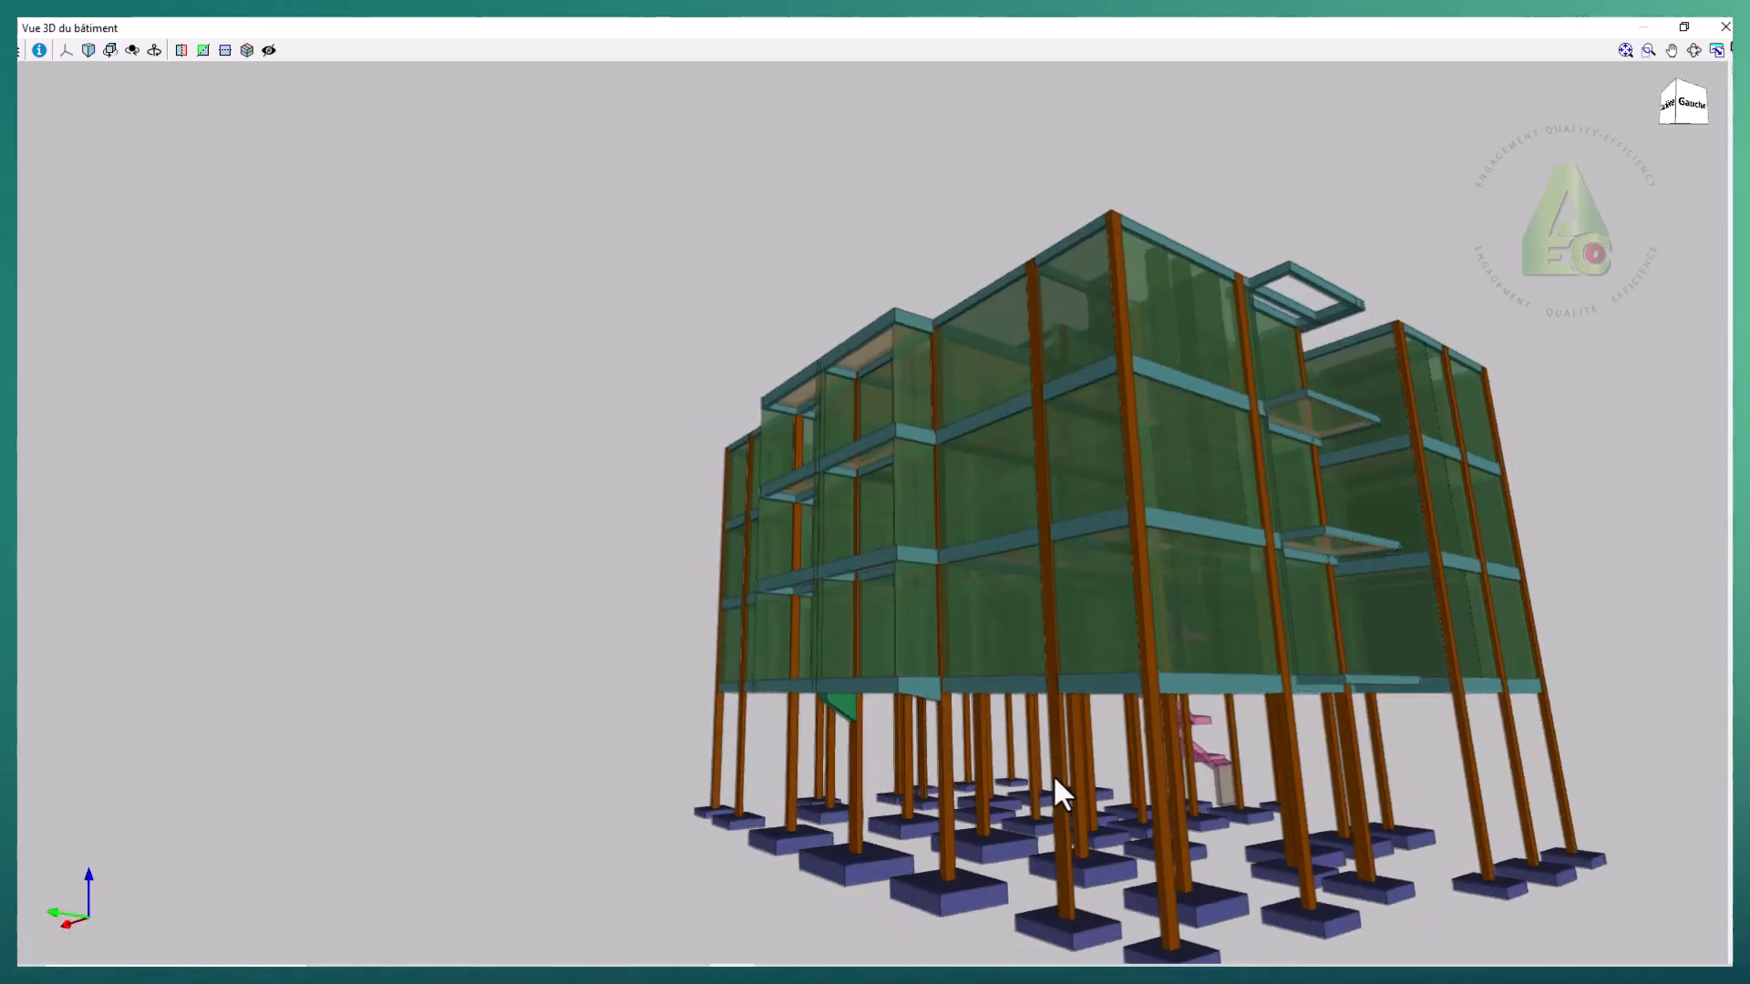
pyautogui.scroll(1, 1027, 774)
pyautogui.scroll(3, 866, 675)
pyautogui.scroll(1, 907, 720)
pyautogui.moveTo(880, 705); pyautogui.dragTo(735, 715)
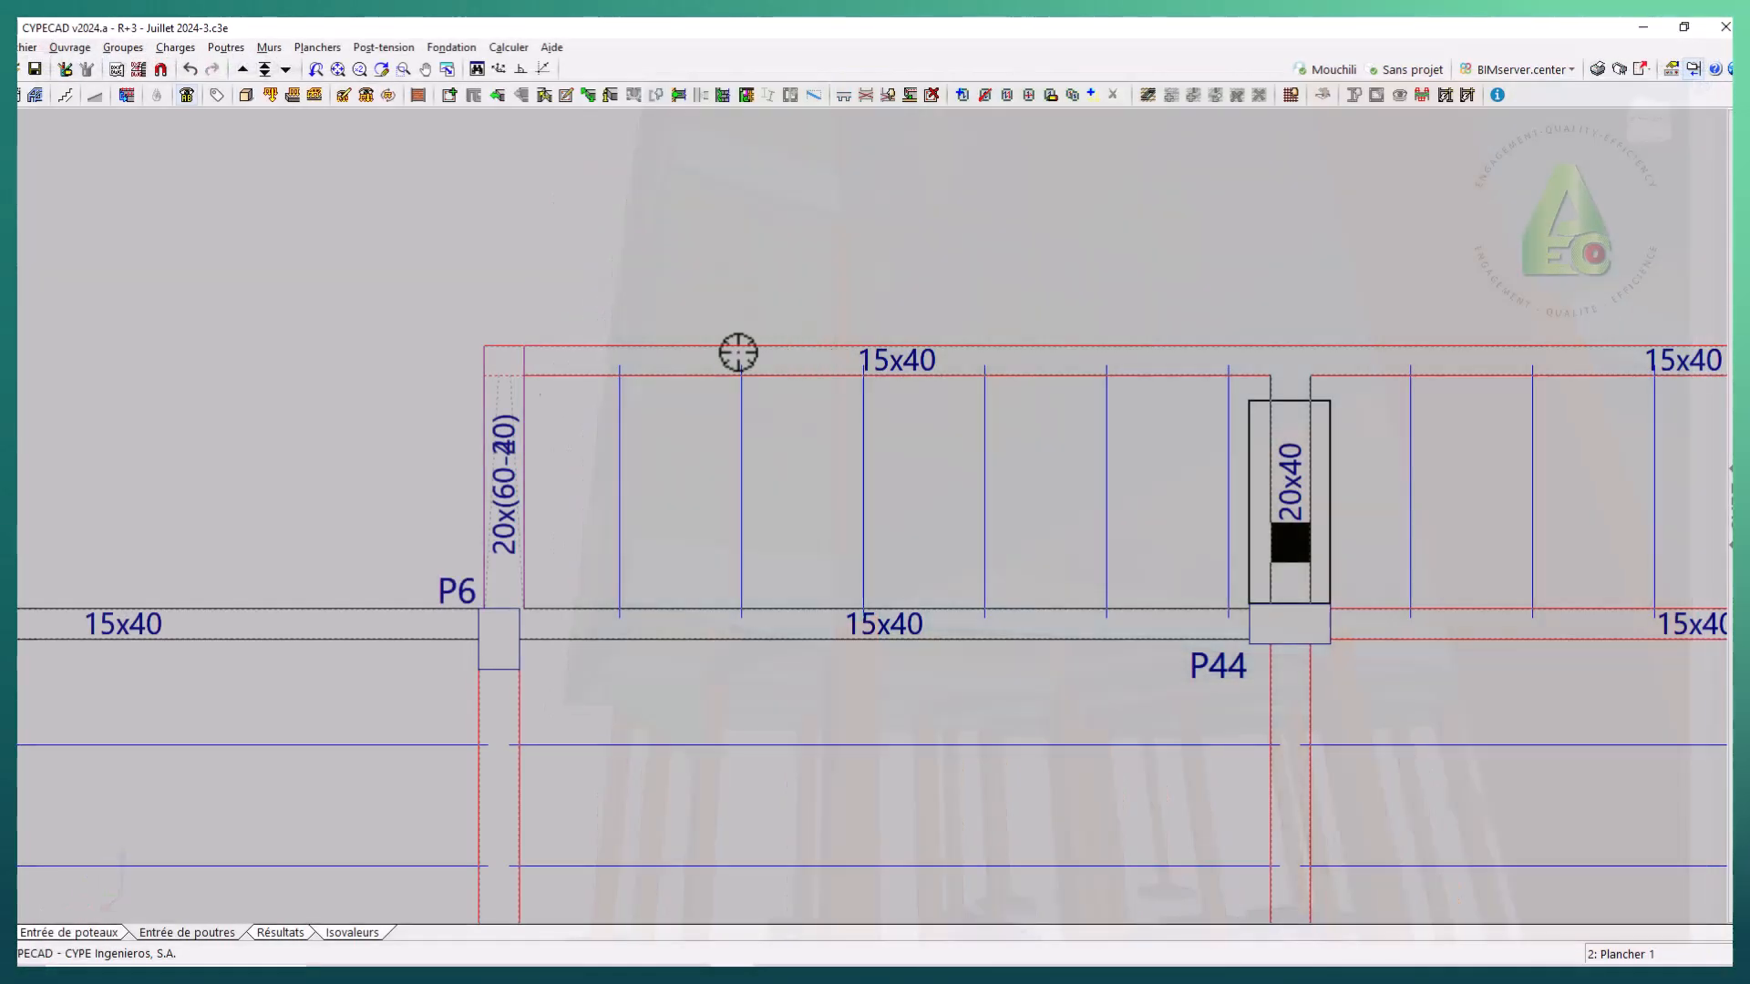
# - Recalculate the structure without sizing the foundation, and close the calculation error report
pyautogui.click(504, 47)
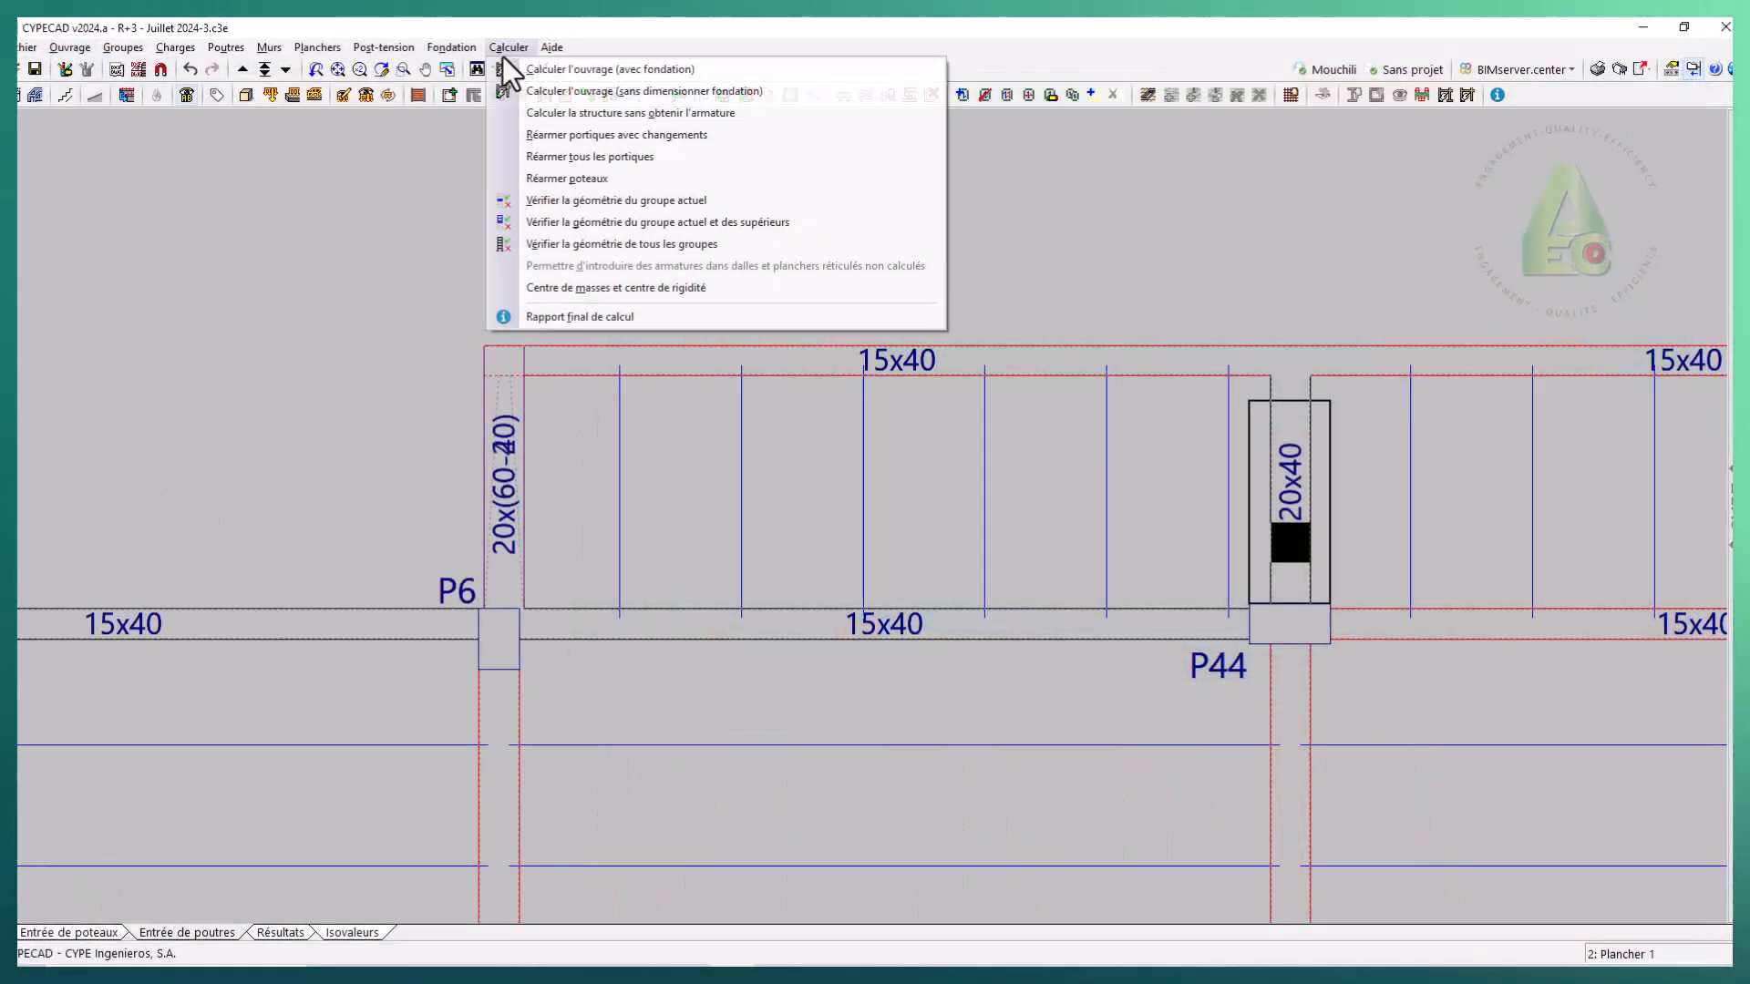
pyautogui.click(517, 89)
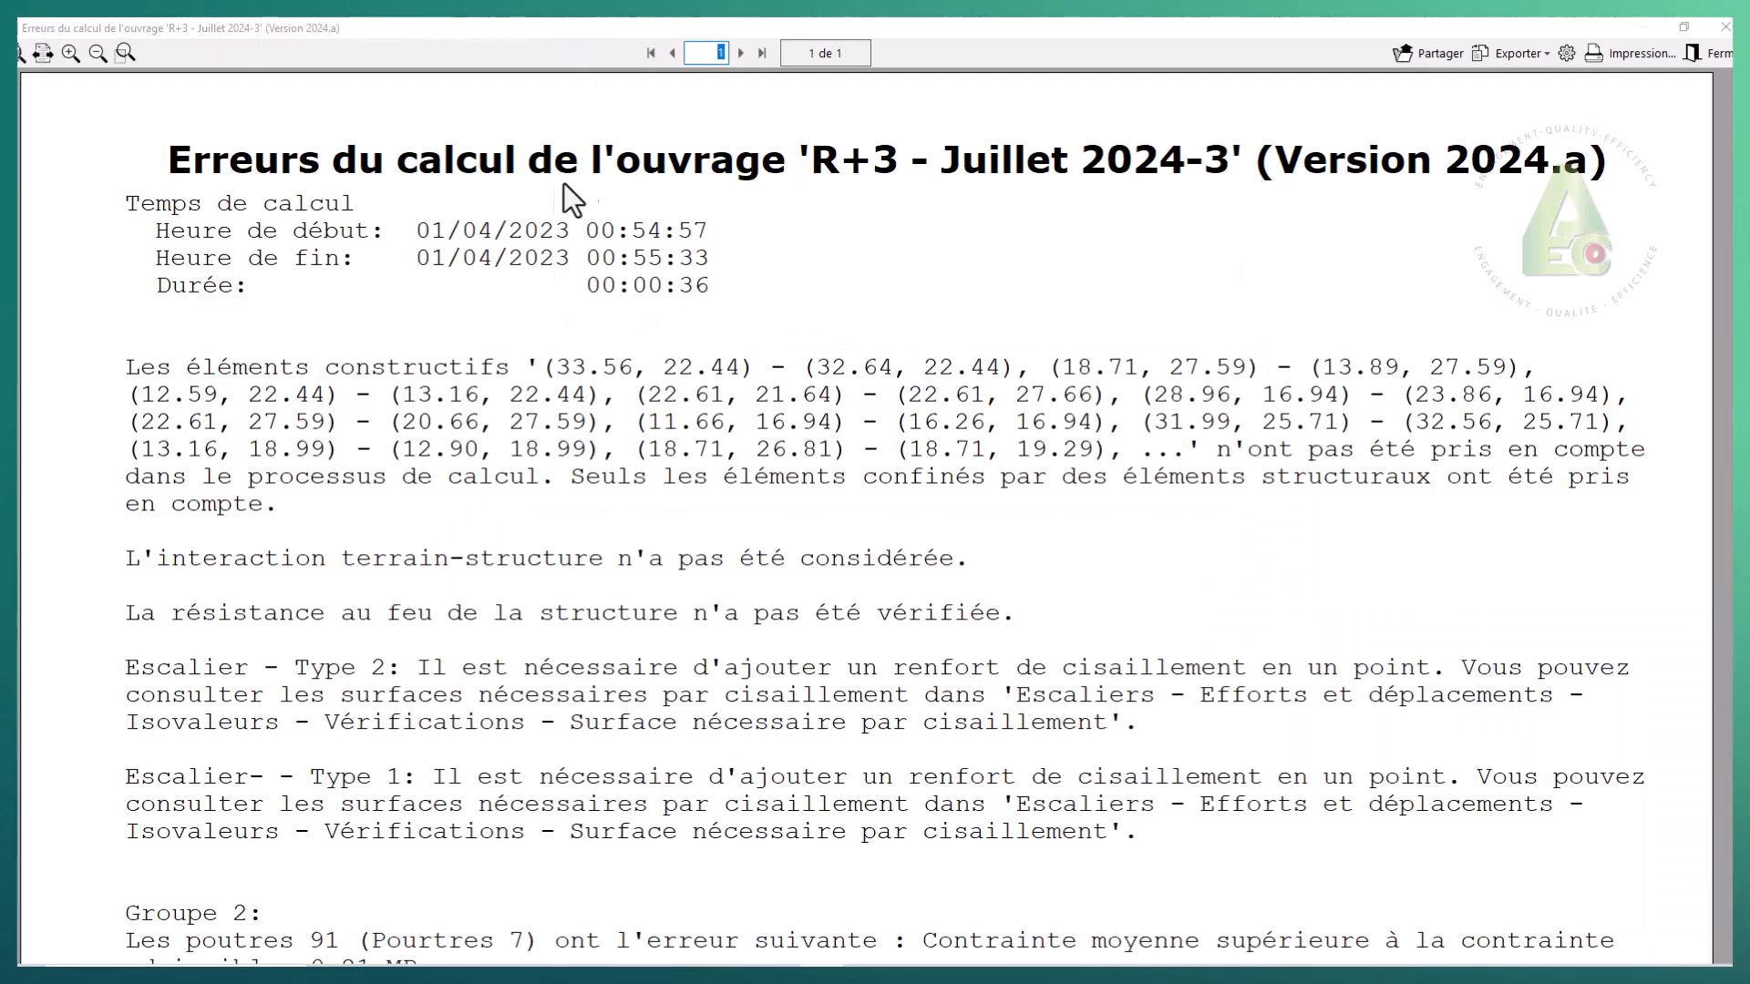
pyautogui.click(1718, 53)
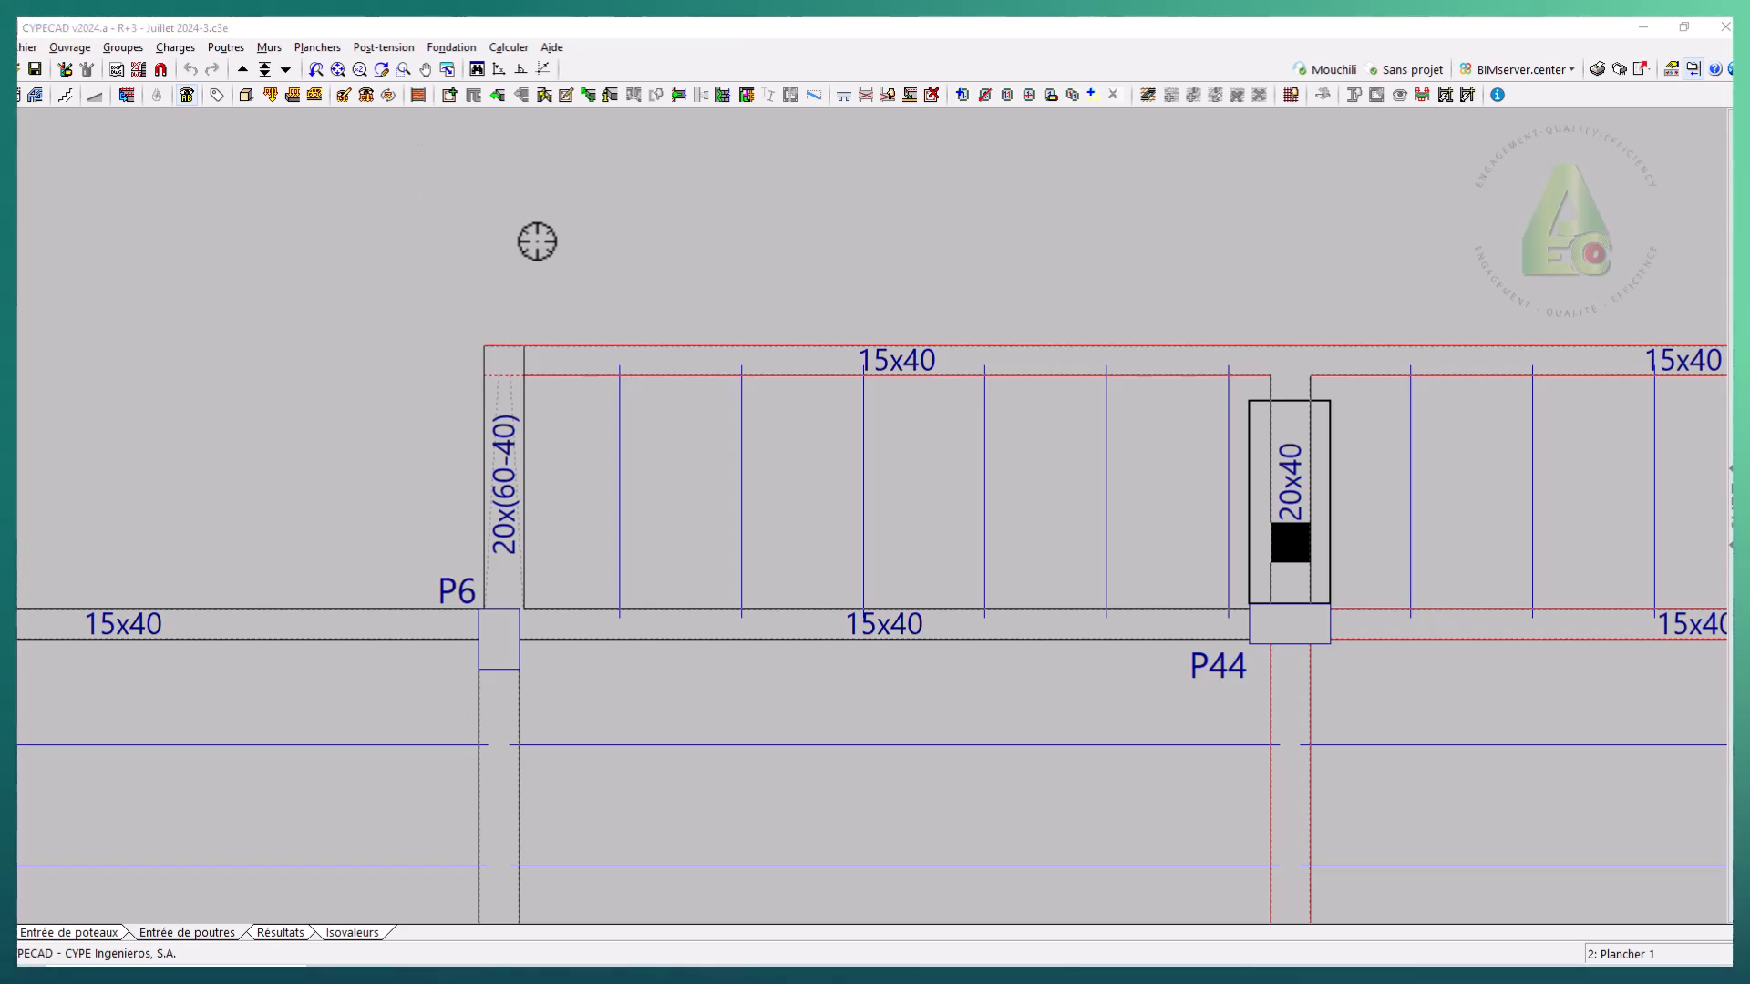
pyautogui.click(520, 69)
# - Open frame Pourtres 24 in the results and examine the moment and shear diagrams around its variable-depth cantilever at P6
pyautogui.click(266, 932)
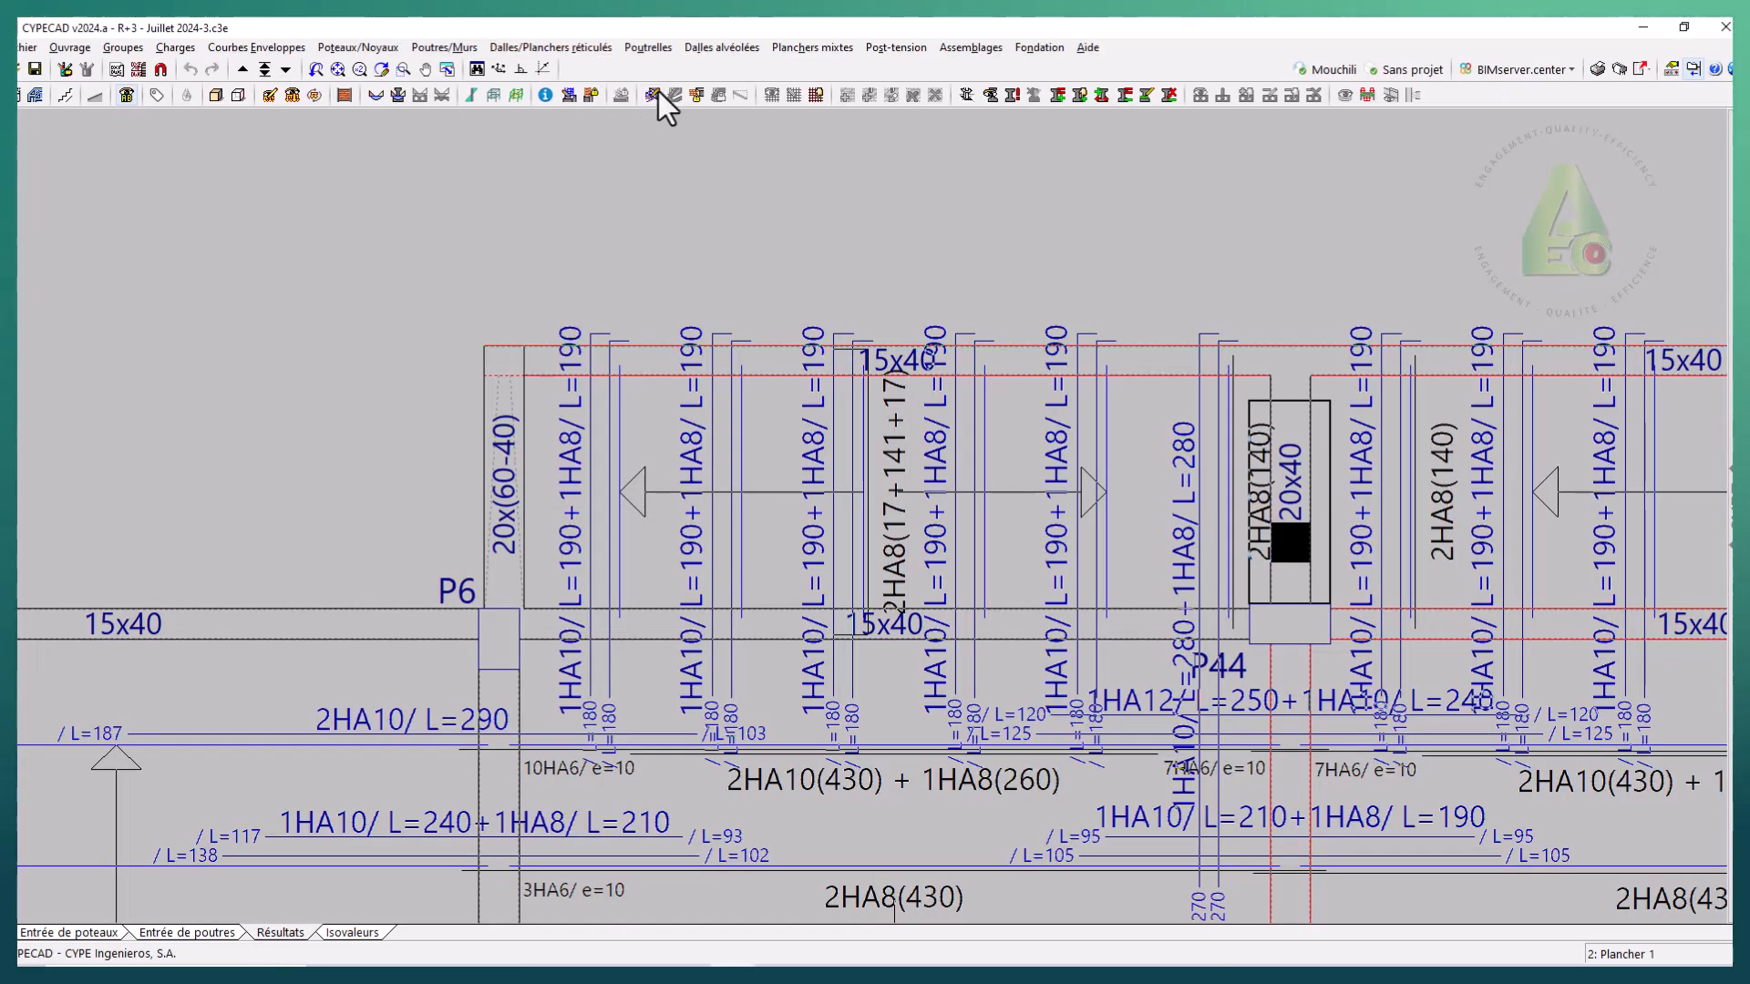
pyautogui.click(652, 95)
pyautogui.click(535, 491)
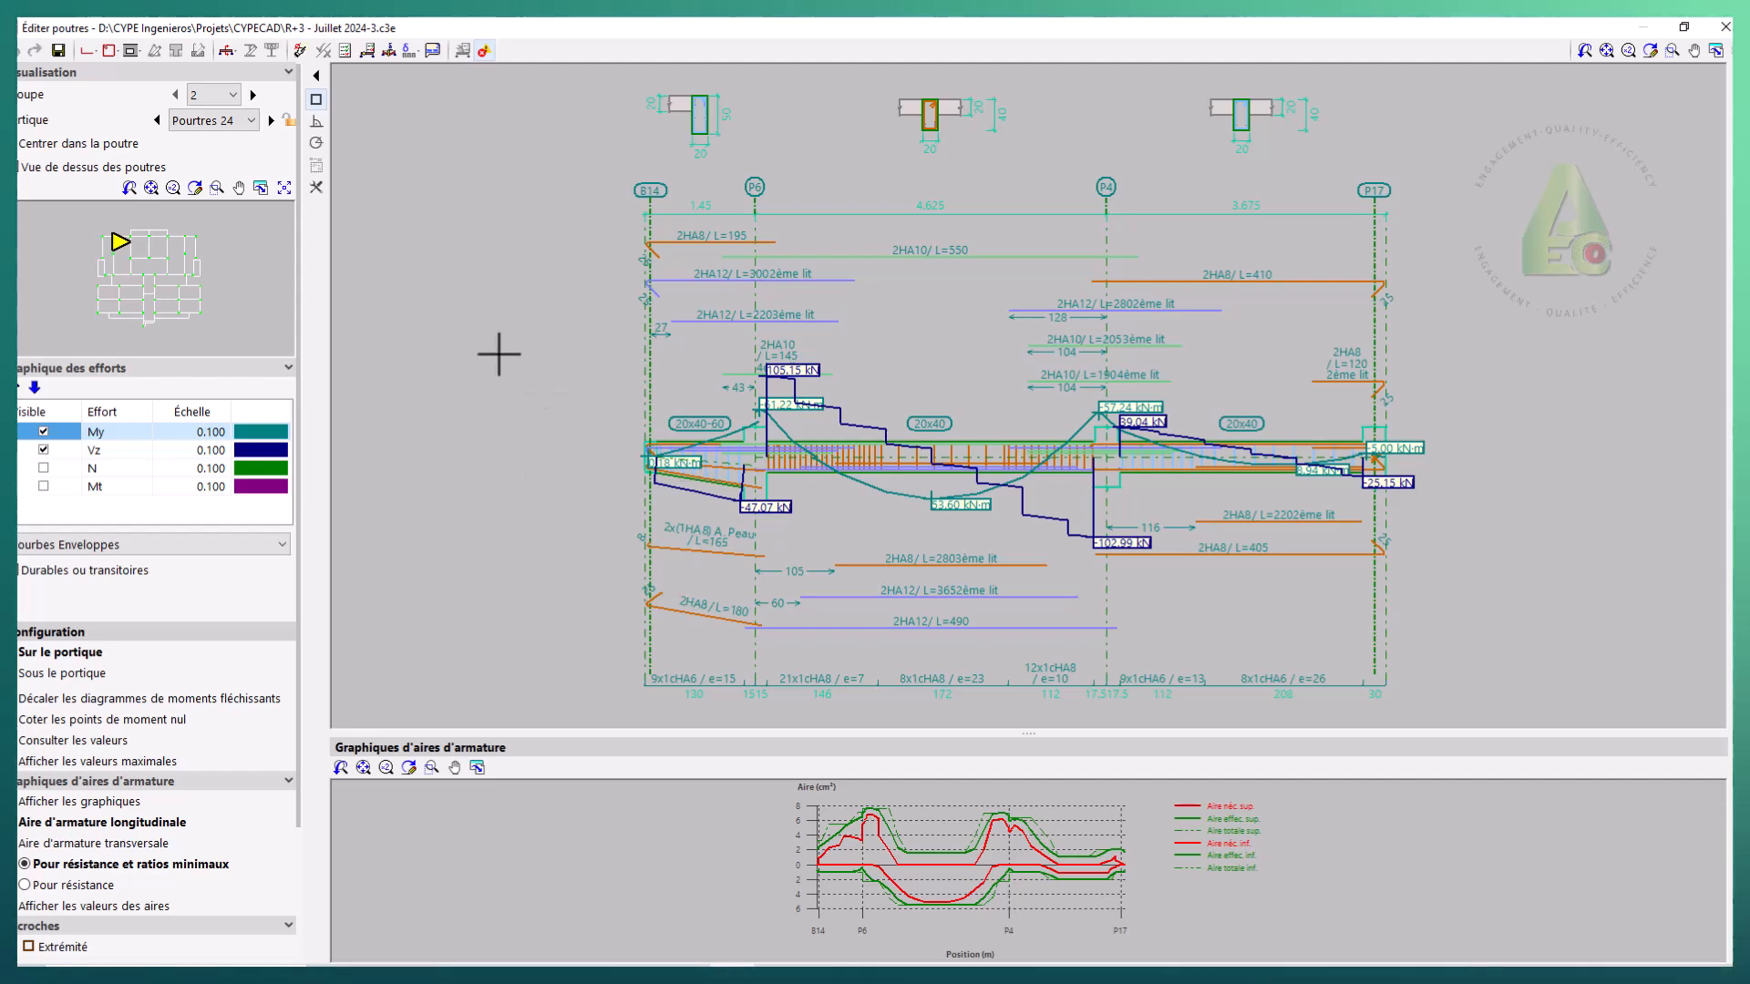
pyautogui.scroll(3, 696, 489)
pyautogui.scroll(2, 748, 481)
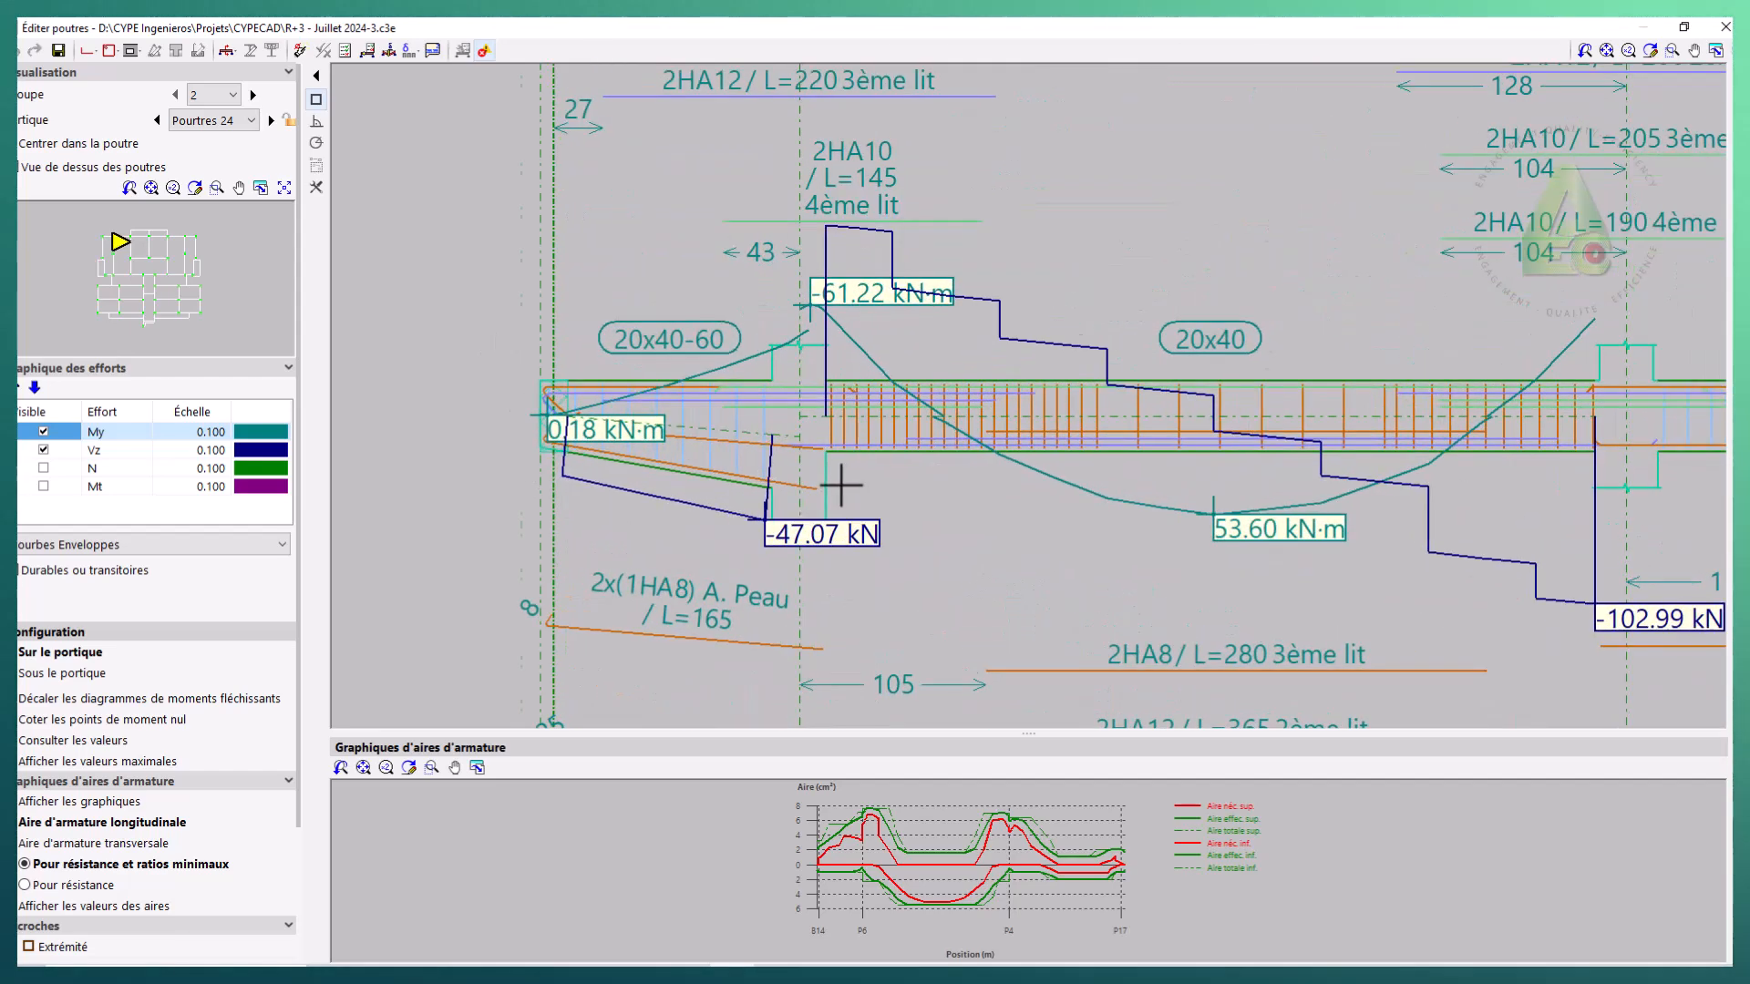
pyautogui.scroll(-2, 834, 369)
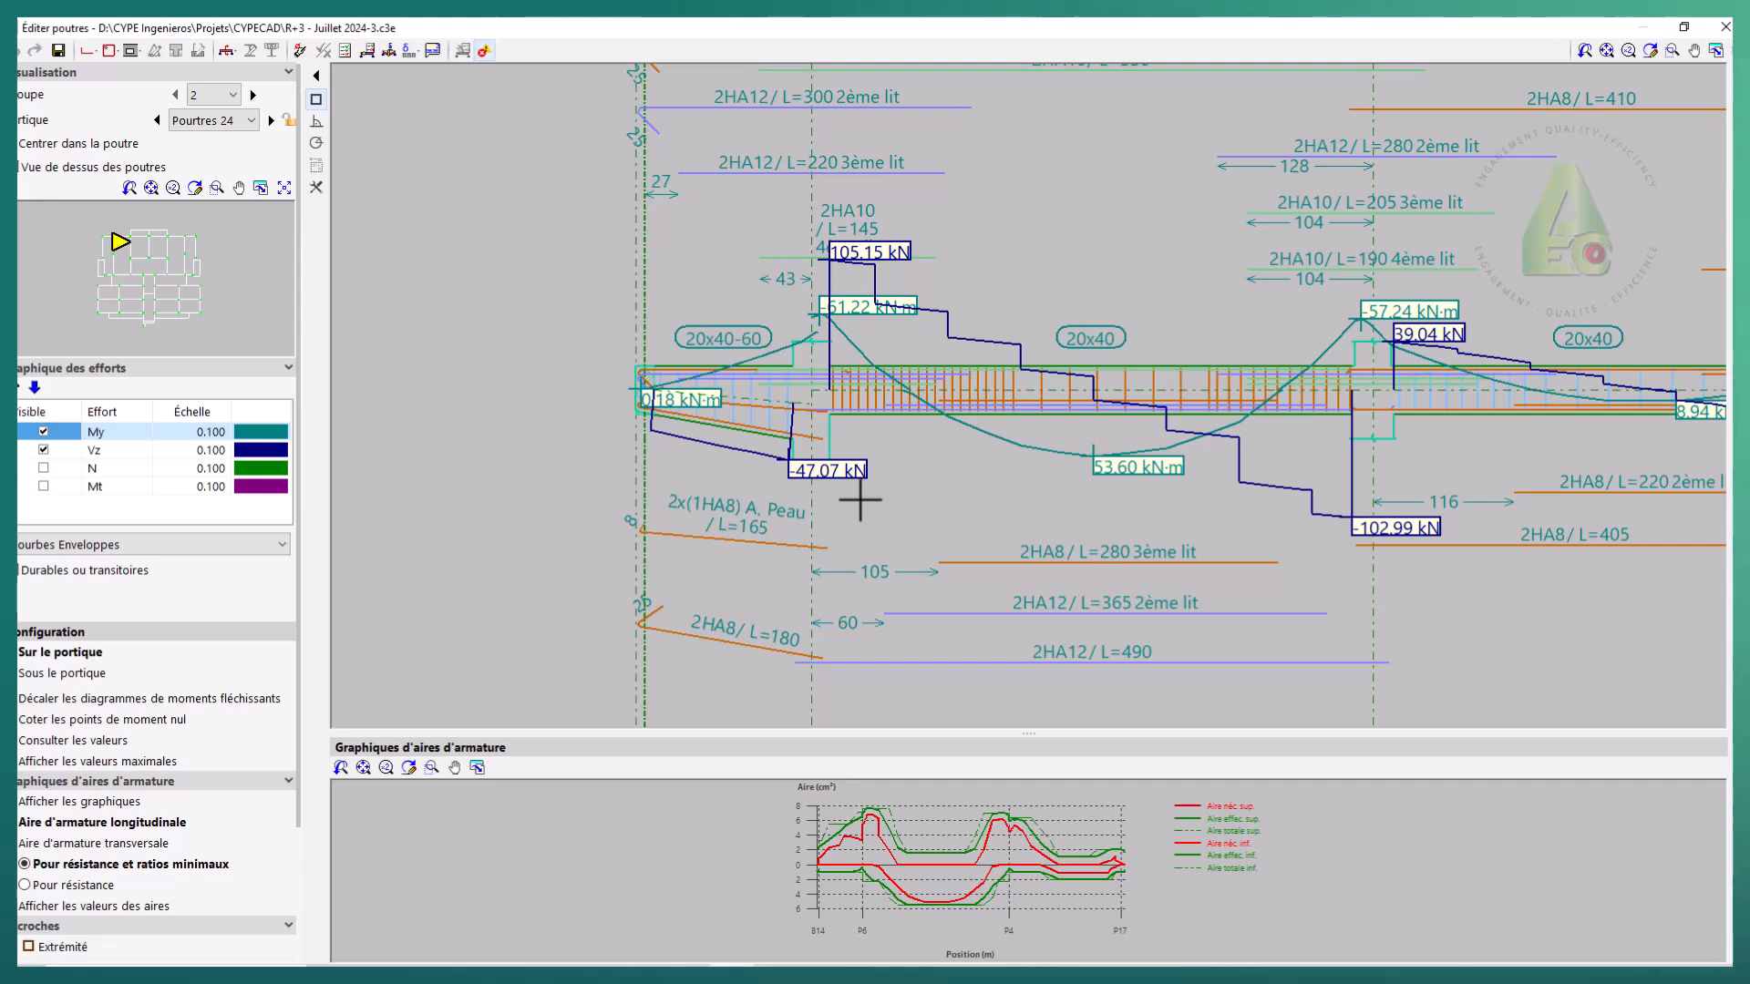
# - Compare the moments, shear forces and reinforcement on both sides of support P6 in the beam editor, and close the editor
pyautogui.scroll(2, 880, 477)
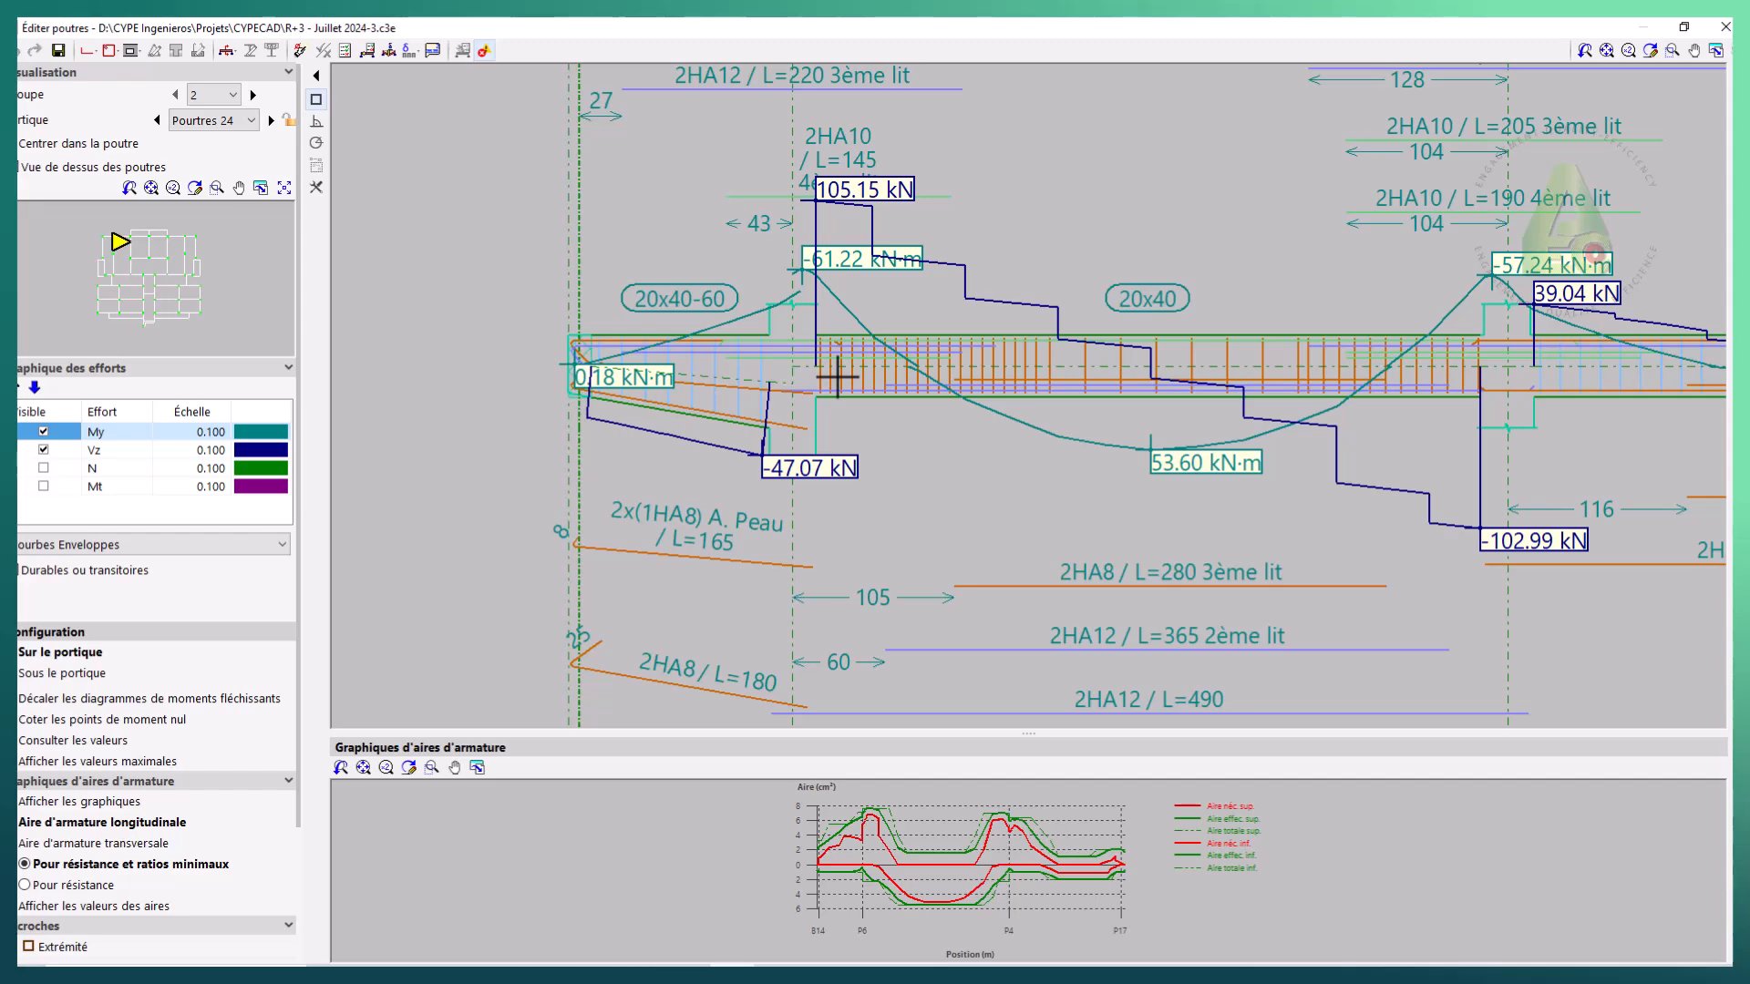
pyautogui.scroll(-2, 720, 492)
pyautogui.scroll(2, 654, 590)
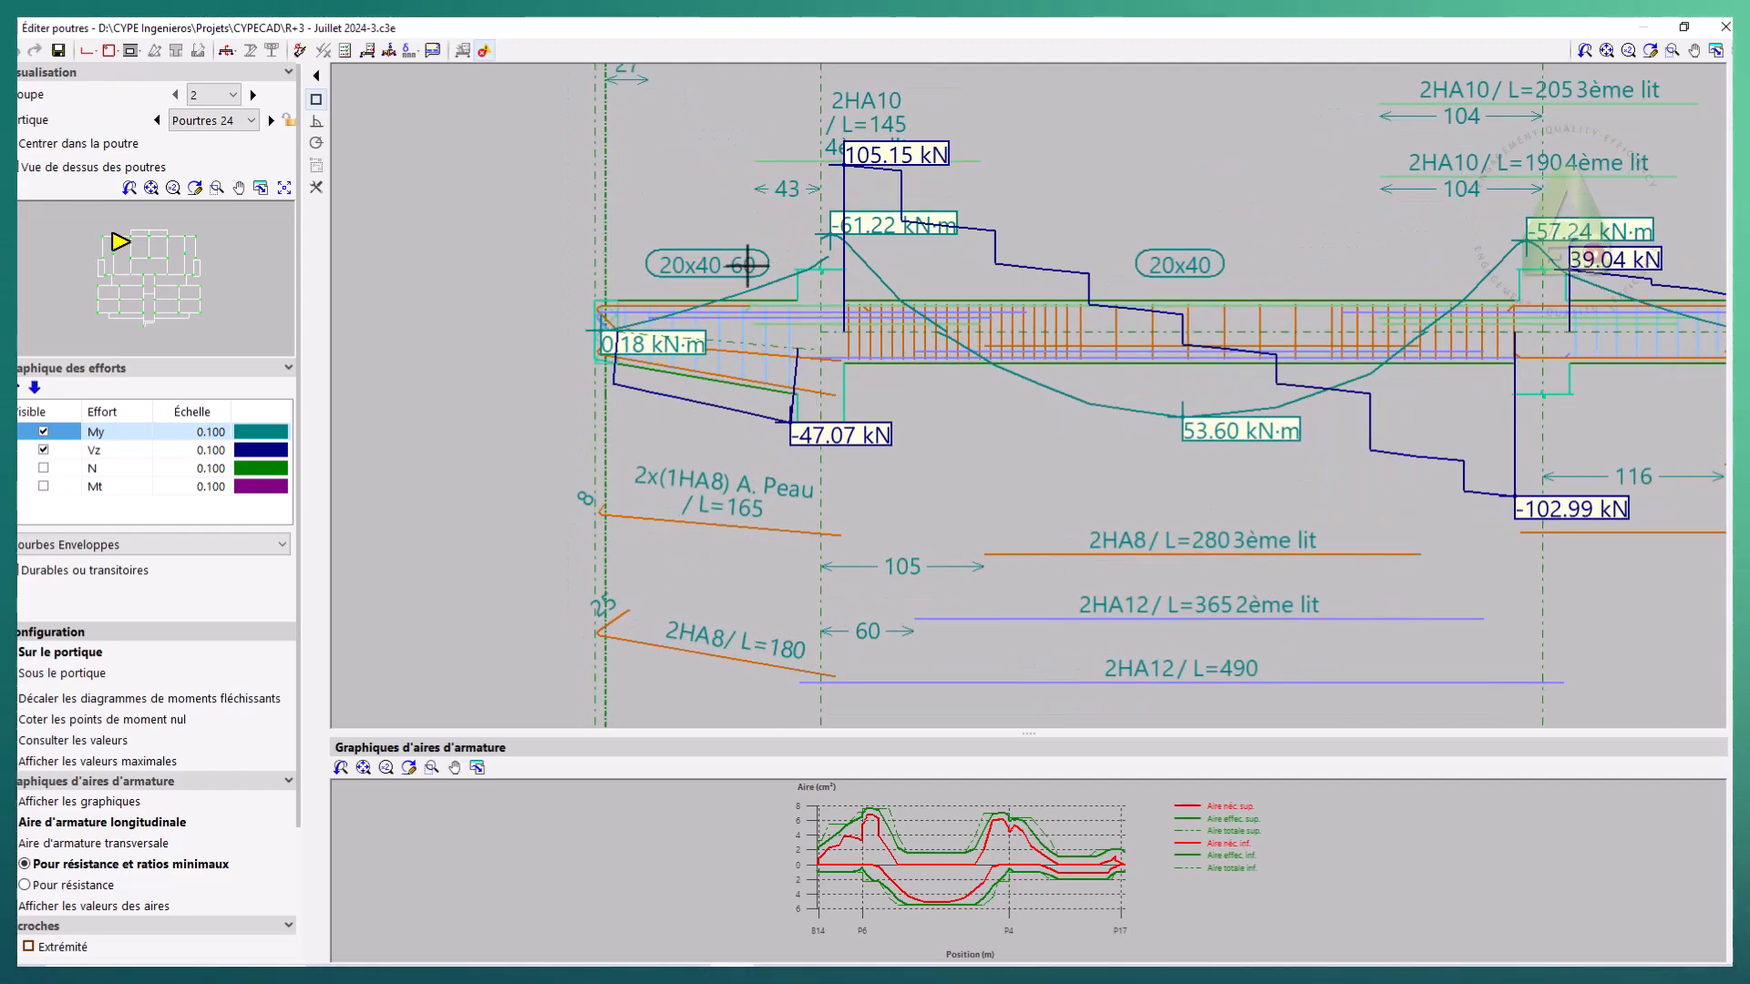
pyautogui.scroll(1, 774, 330)
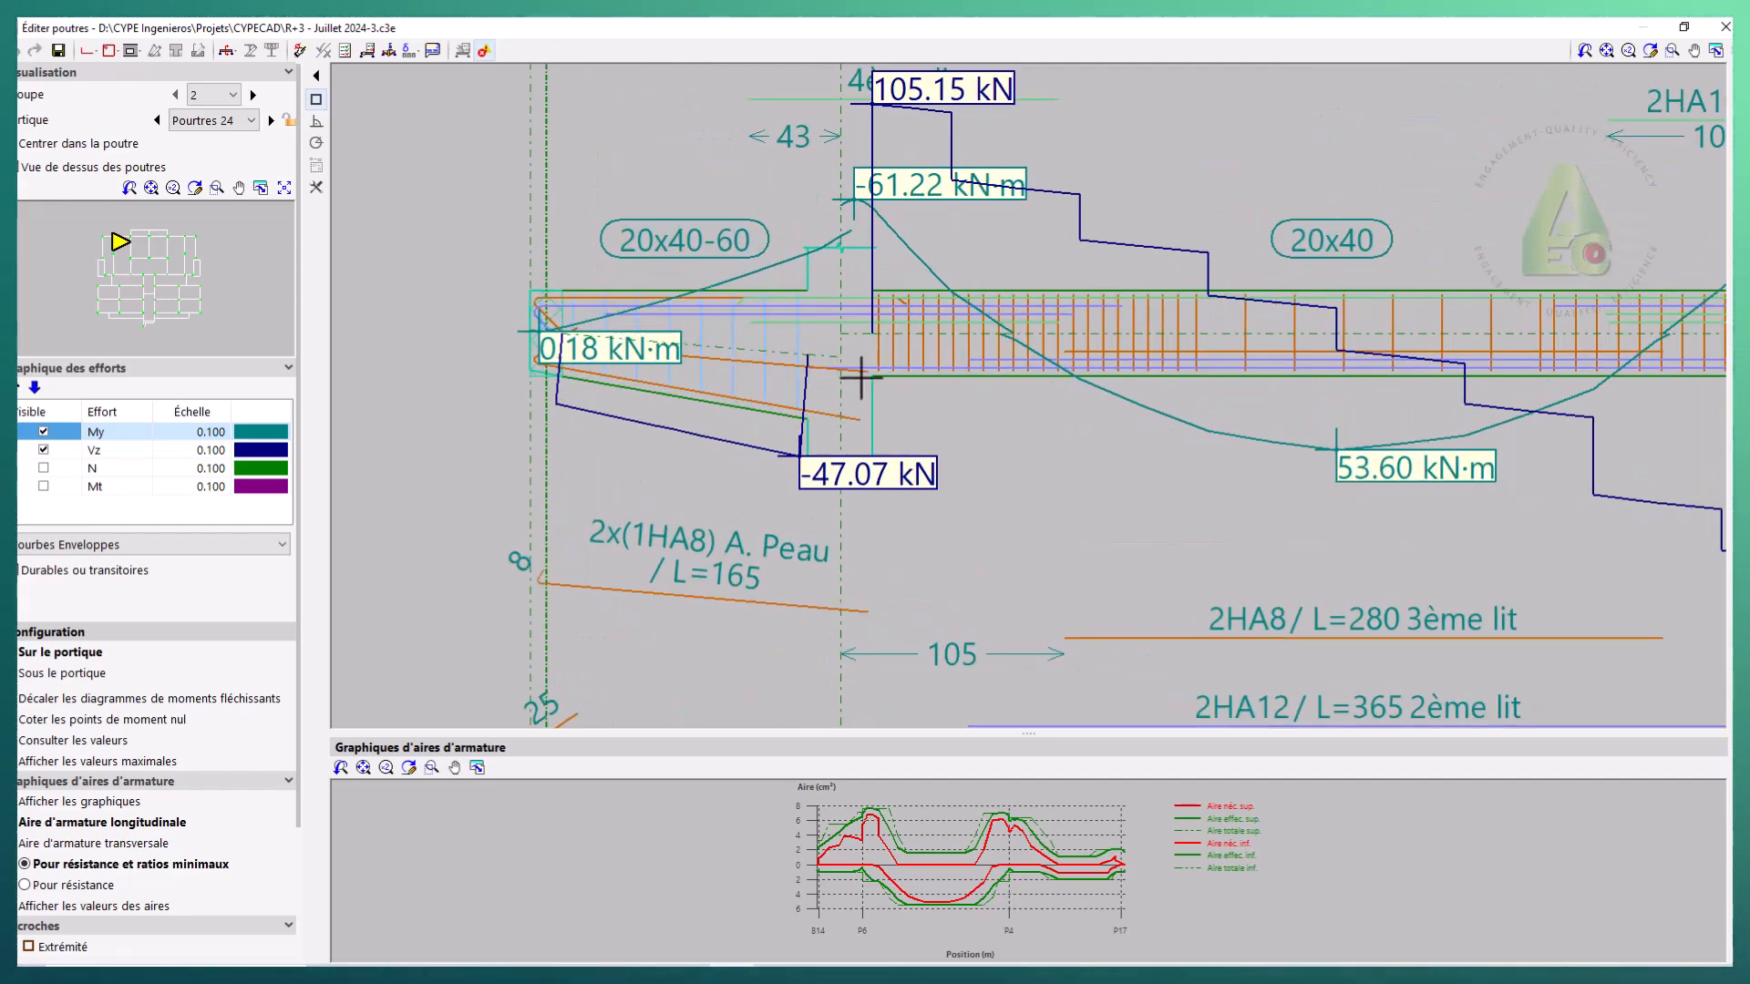
pyautogui.scroll(1, 821, 369)
pyautogui.scroll(-1, 863, 361)
pyautogui.scroll(-1, 864, 361)
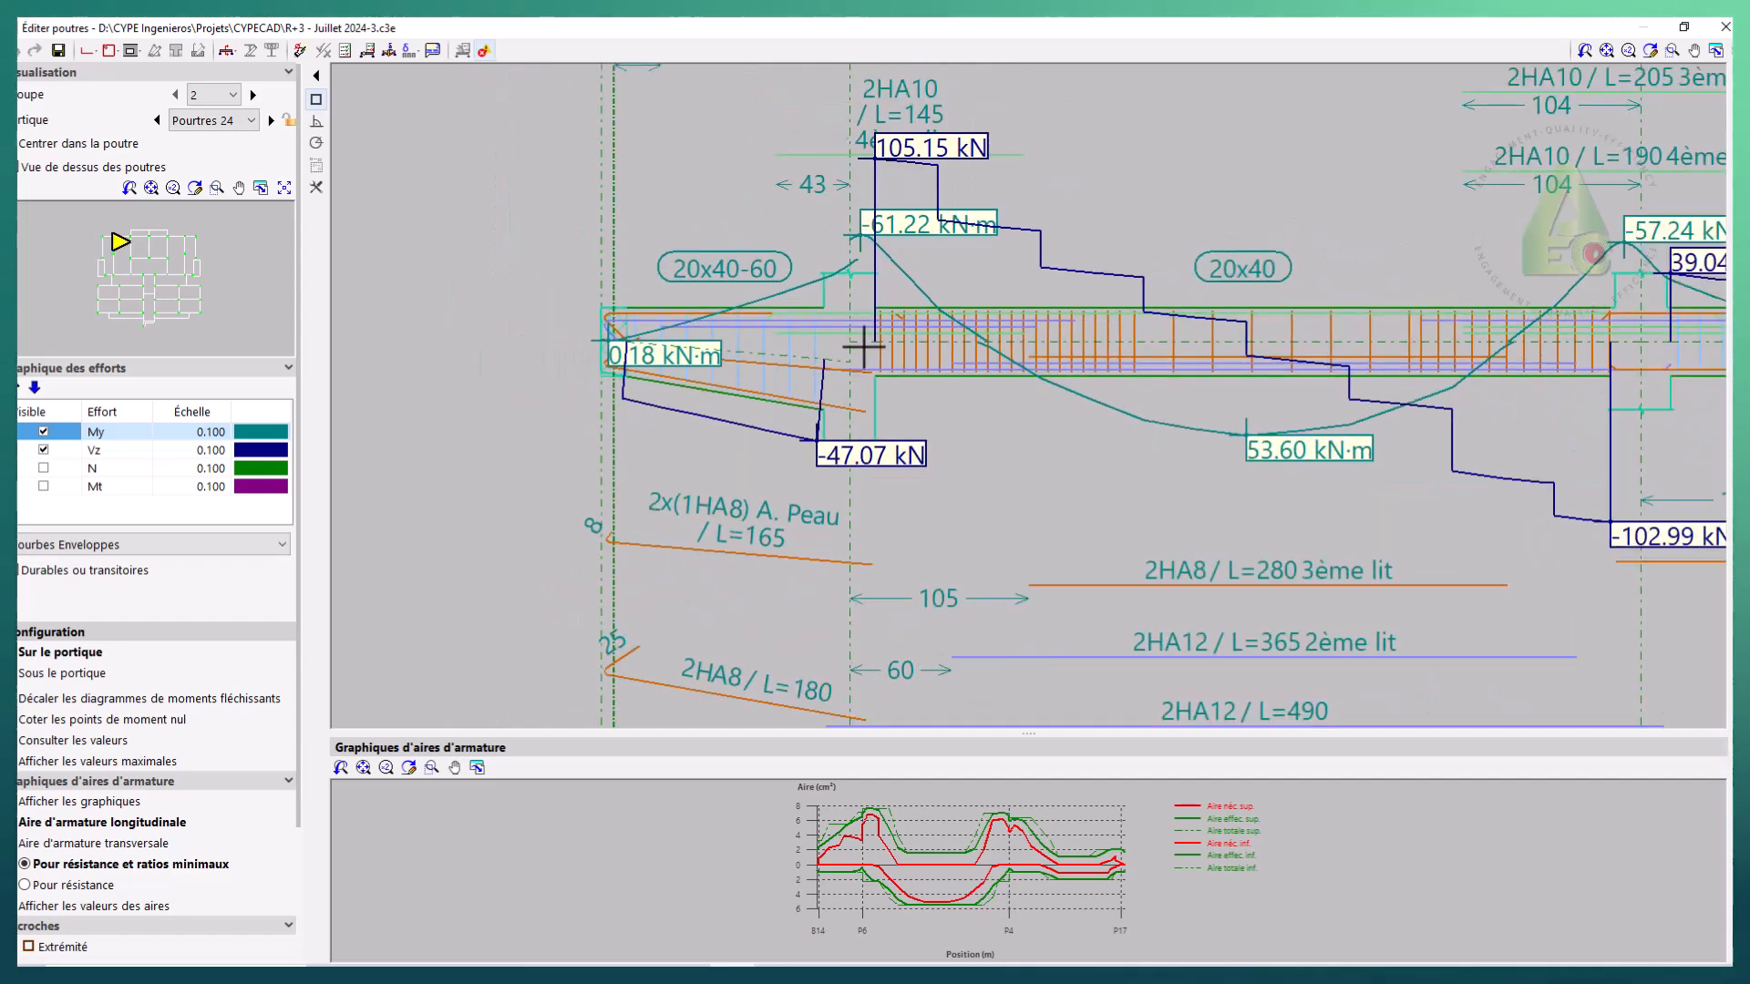
pyautogui.scroll(-1, 875, 429)
pyautogui.moveTo(837, 529); pyautogui.dragTo(812, 539, button='middle')
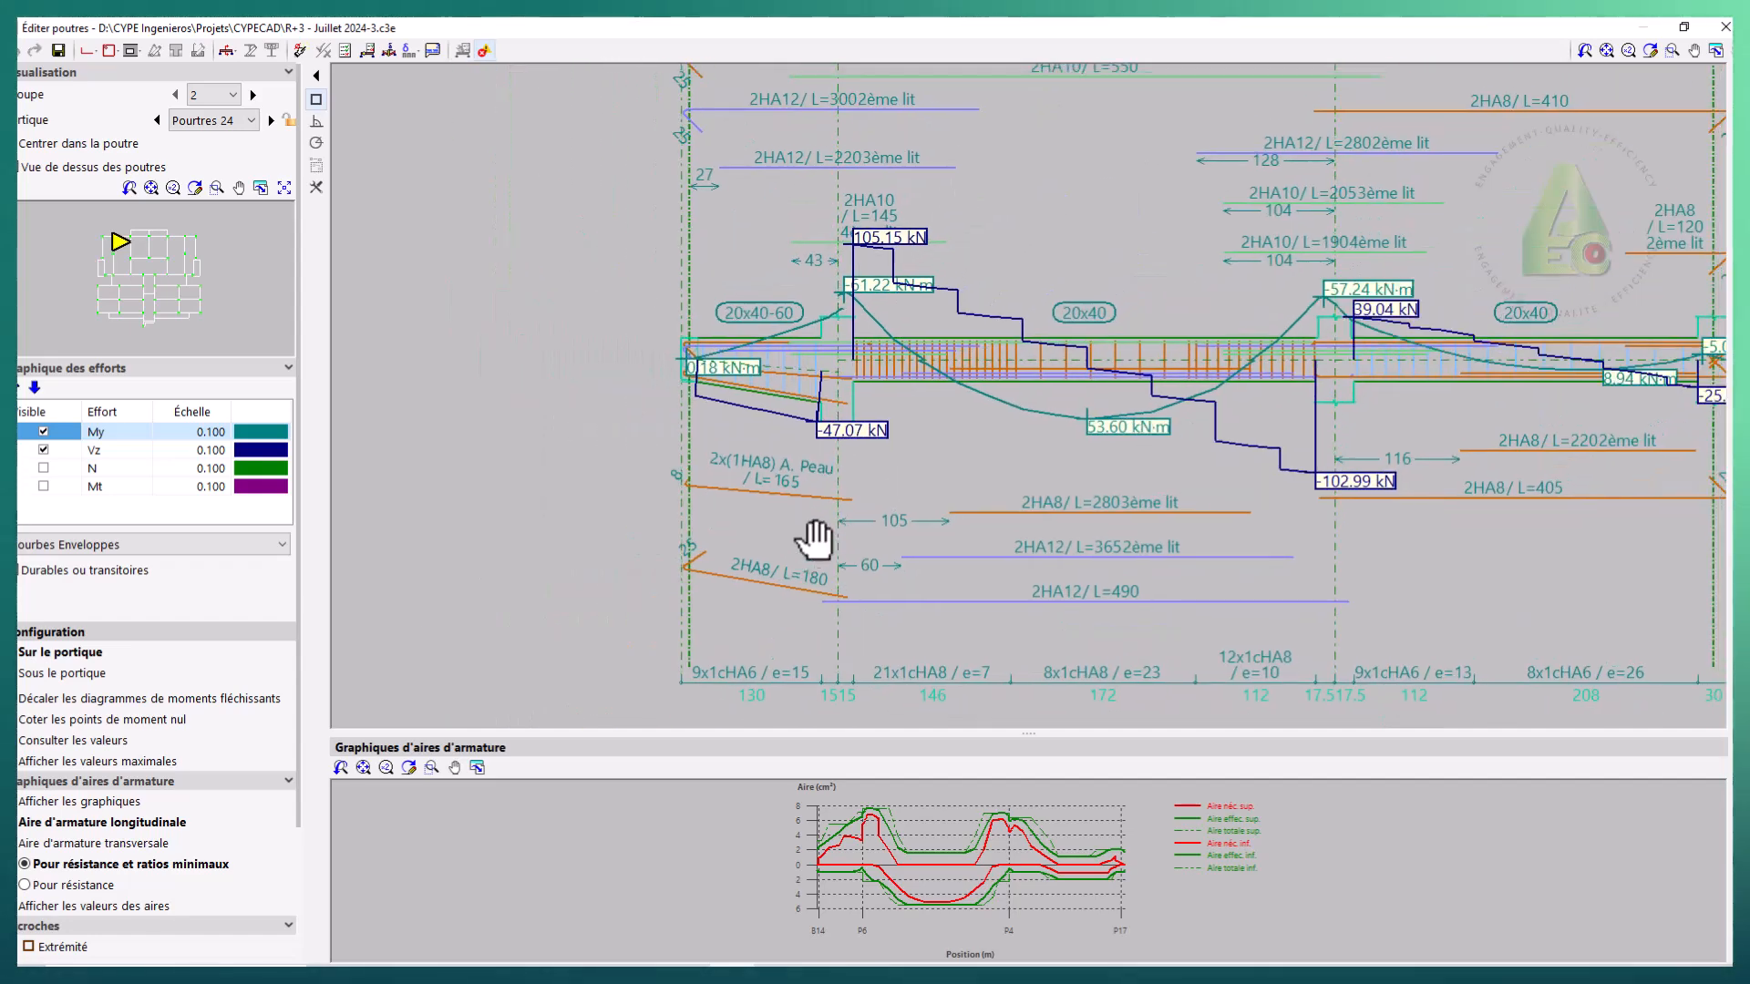
pyautogui.scroll(1, 857, 261)
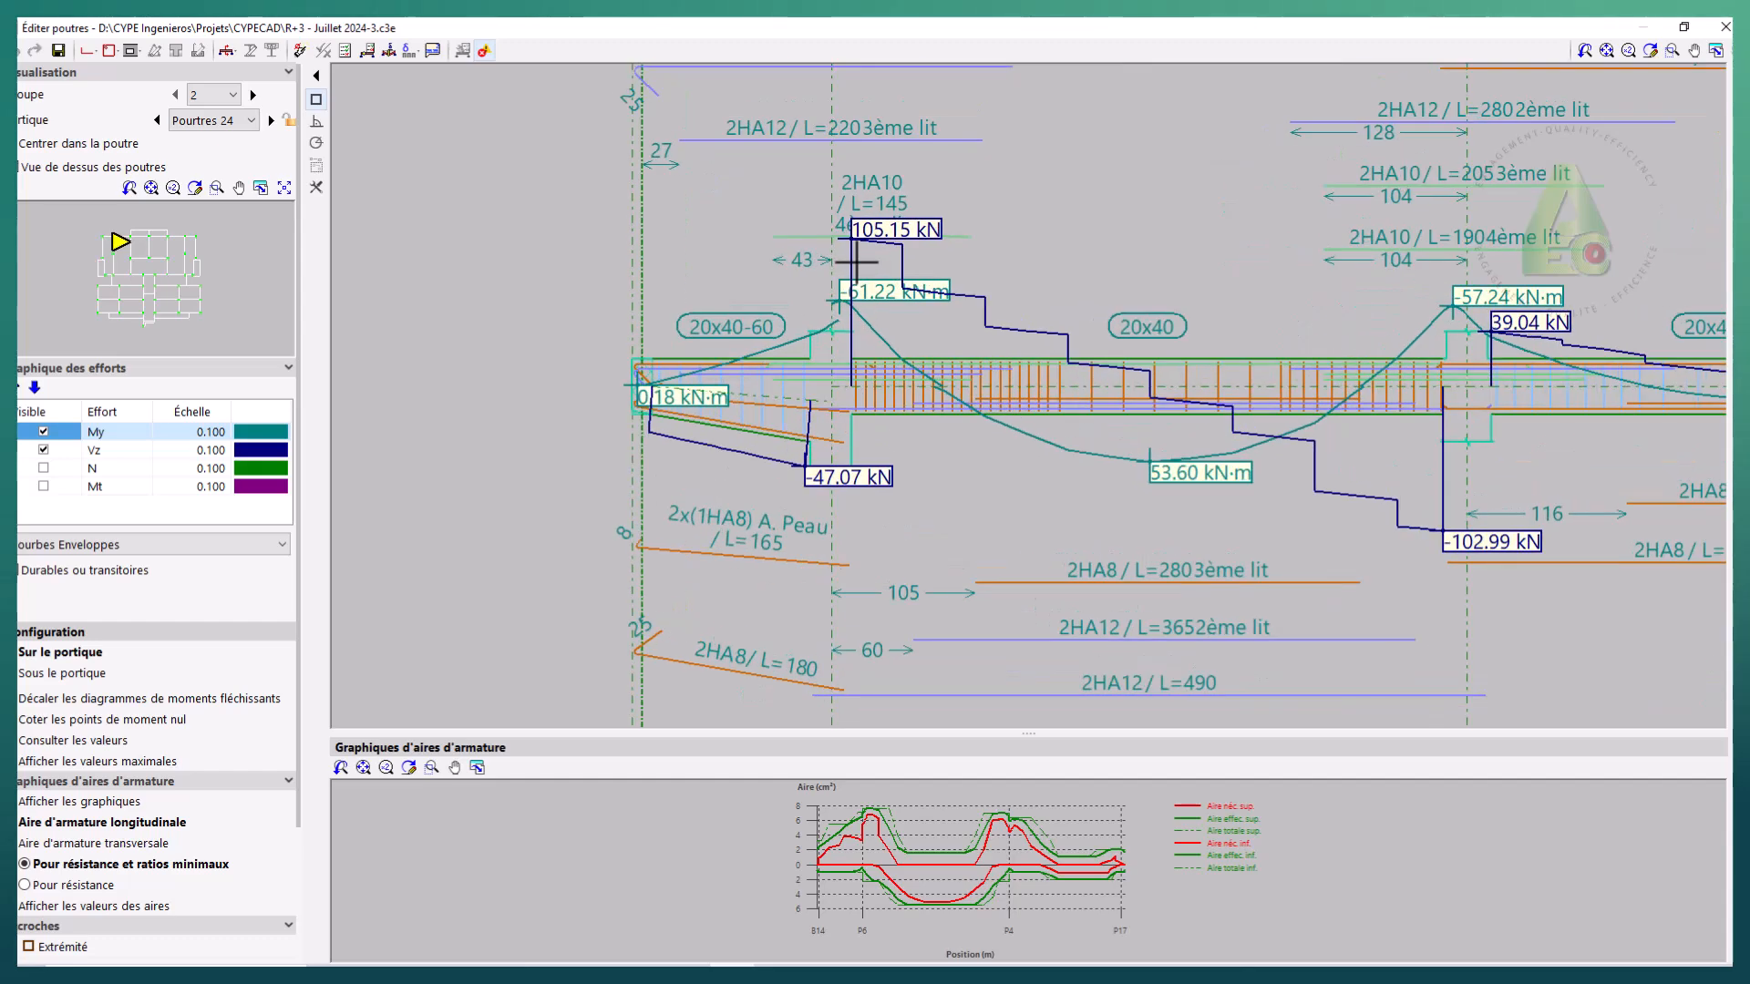
pyautogui.scroll(1, 743, 421)
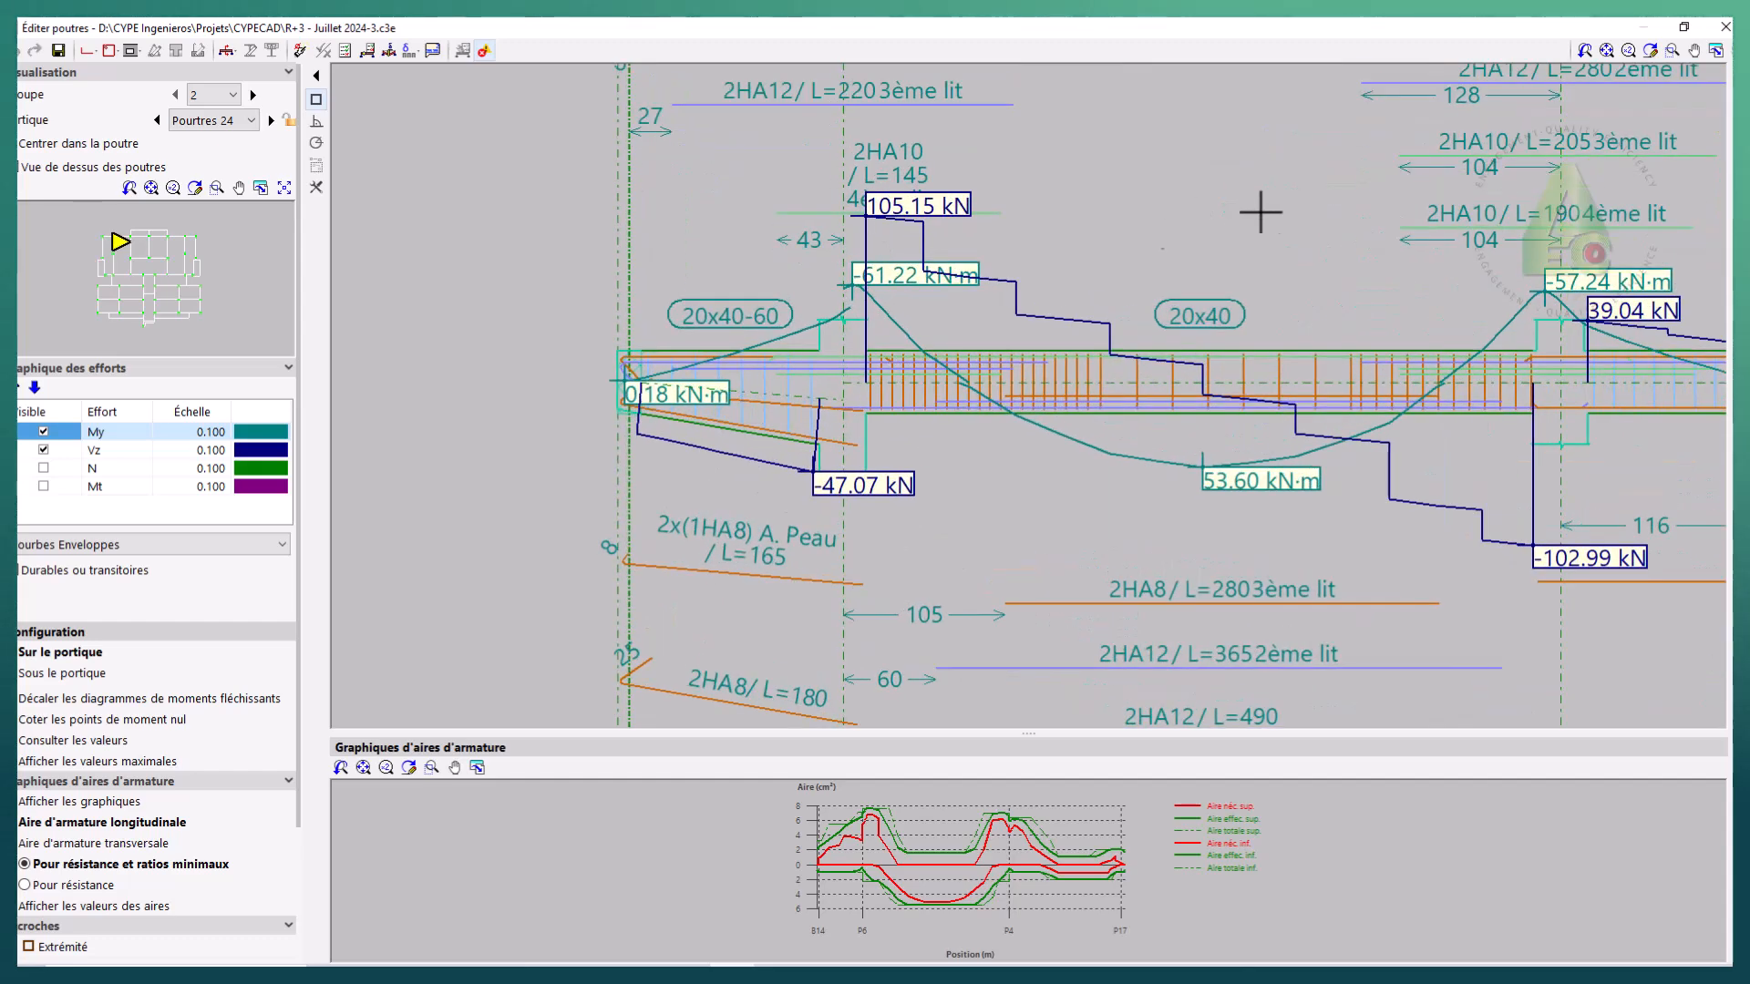
pyautogui.scroll(-2, 848, 318)
pyautogui.scroll(1, 895, 249)
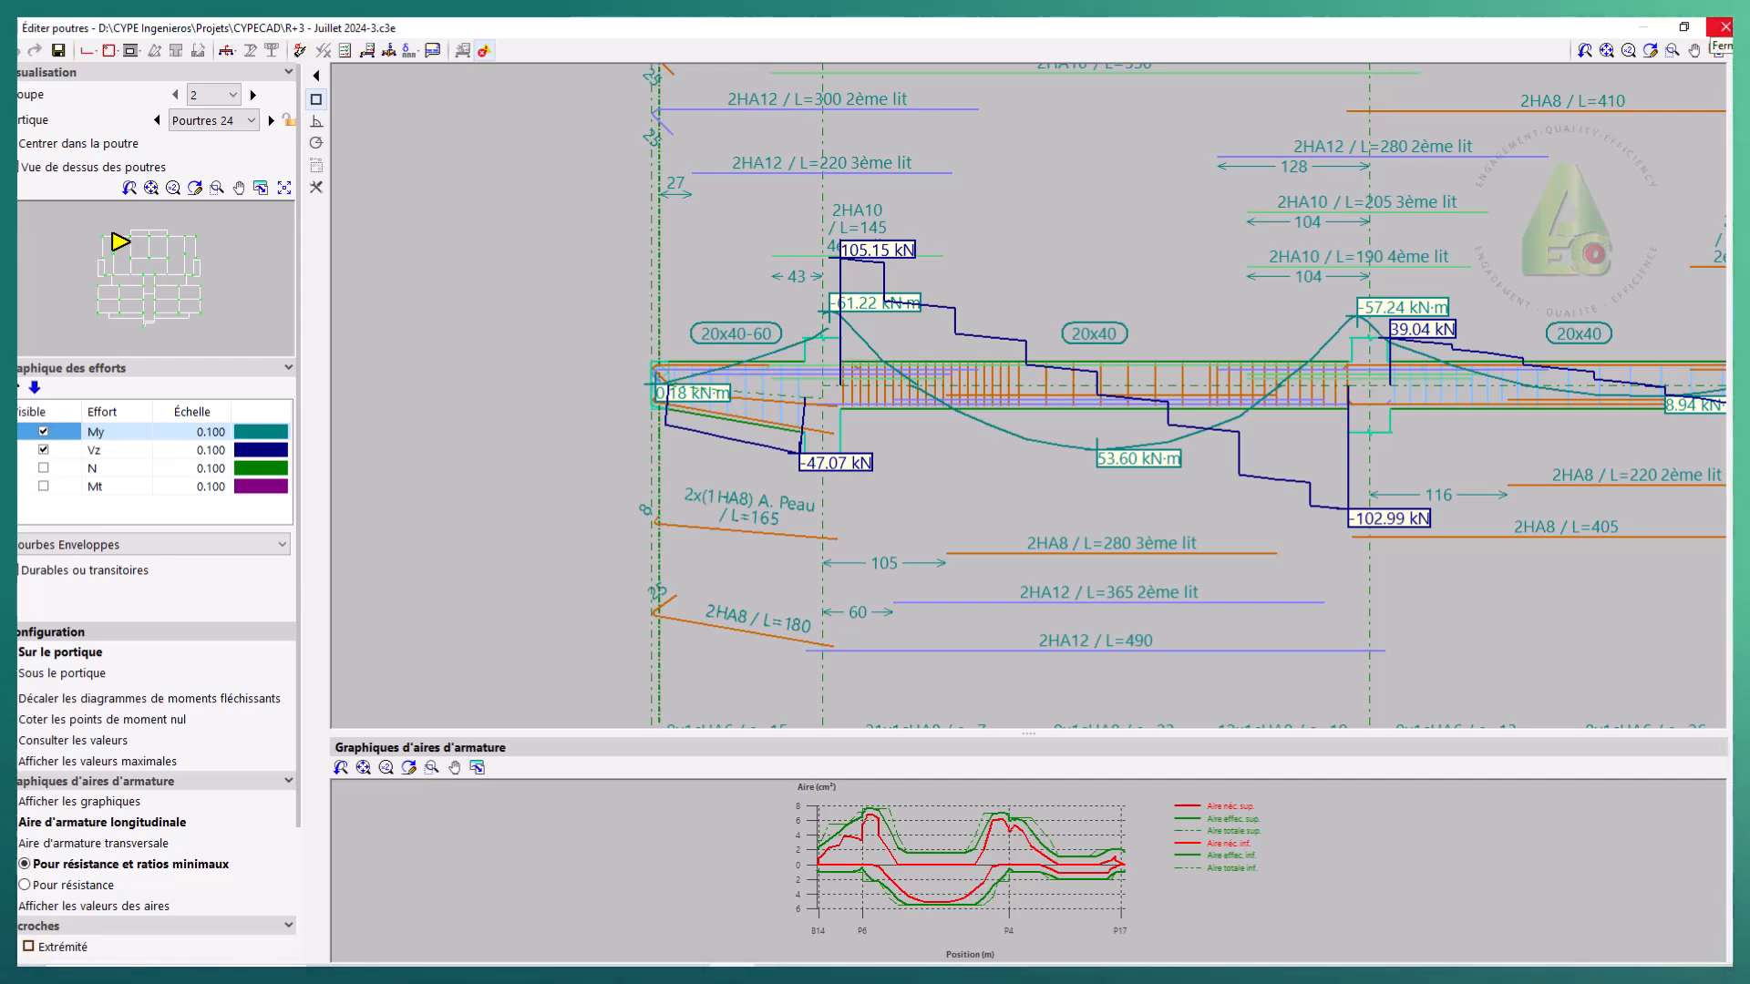
pyautogui.click(1725, 26)
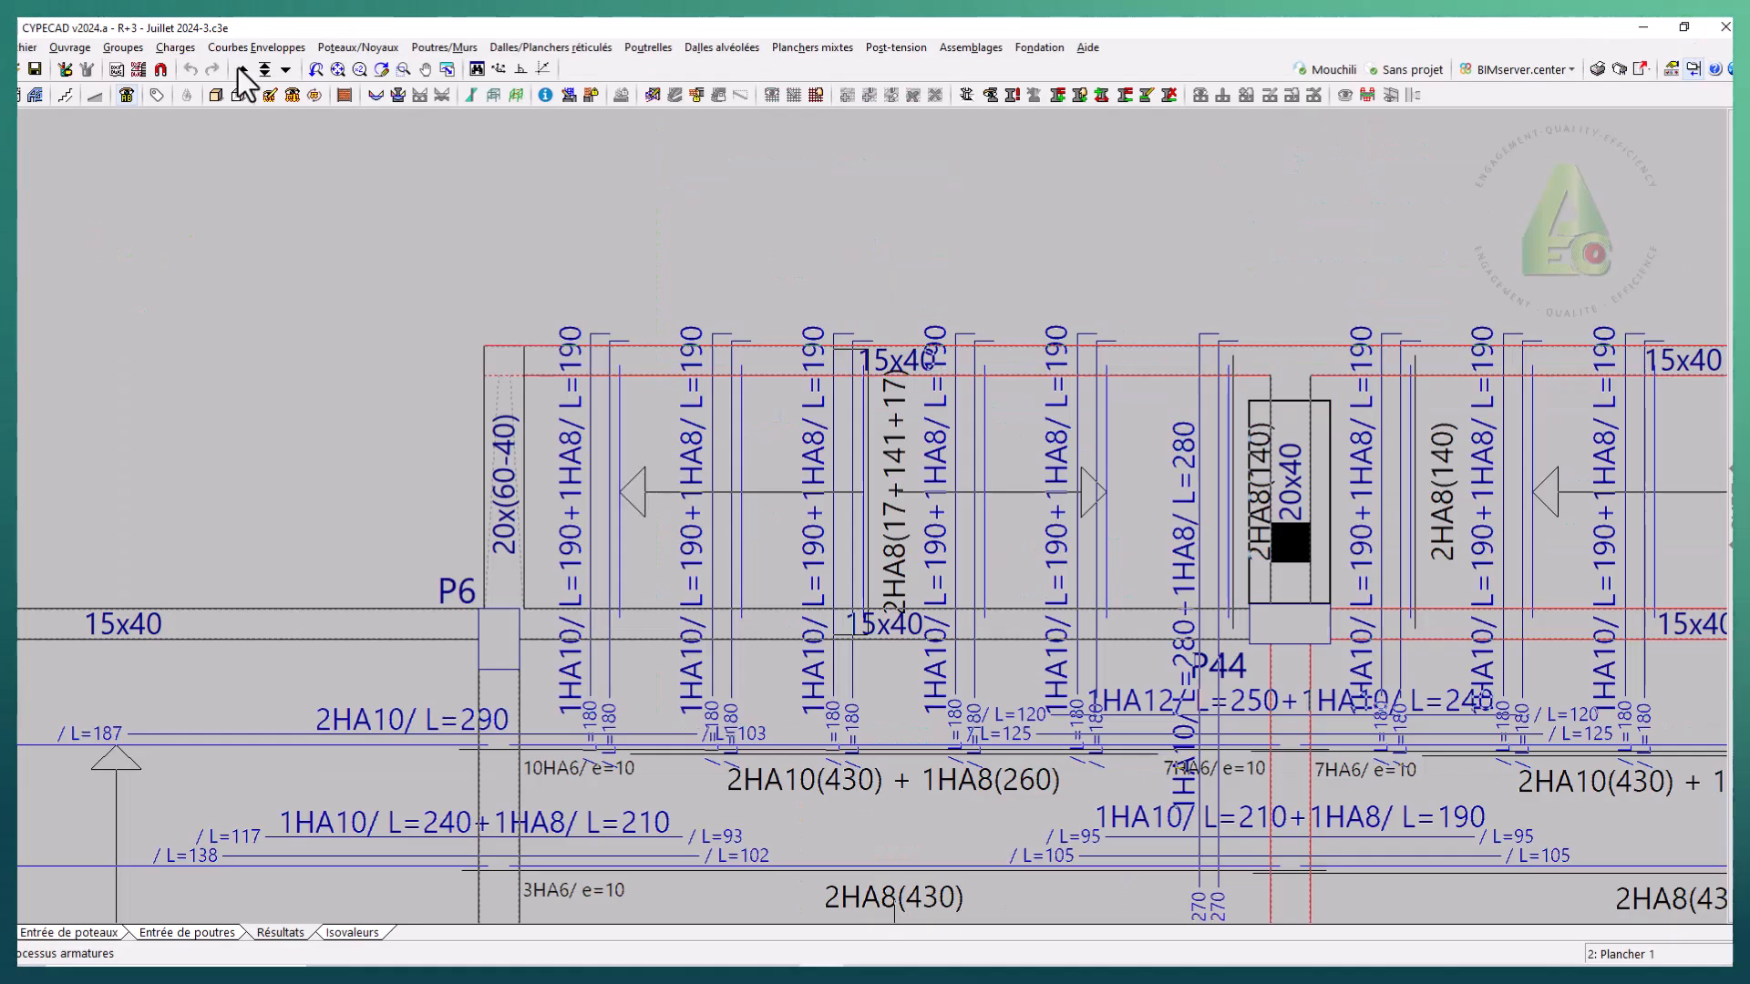
# - Open the 3D building view and examine the tapered corbel under the first floor at column P44 from below
pyautogui.click(216, 95)
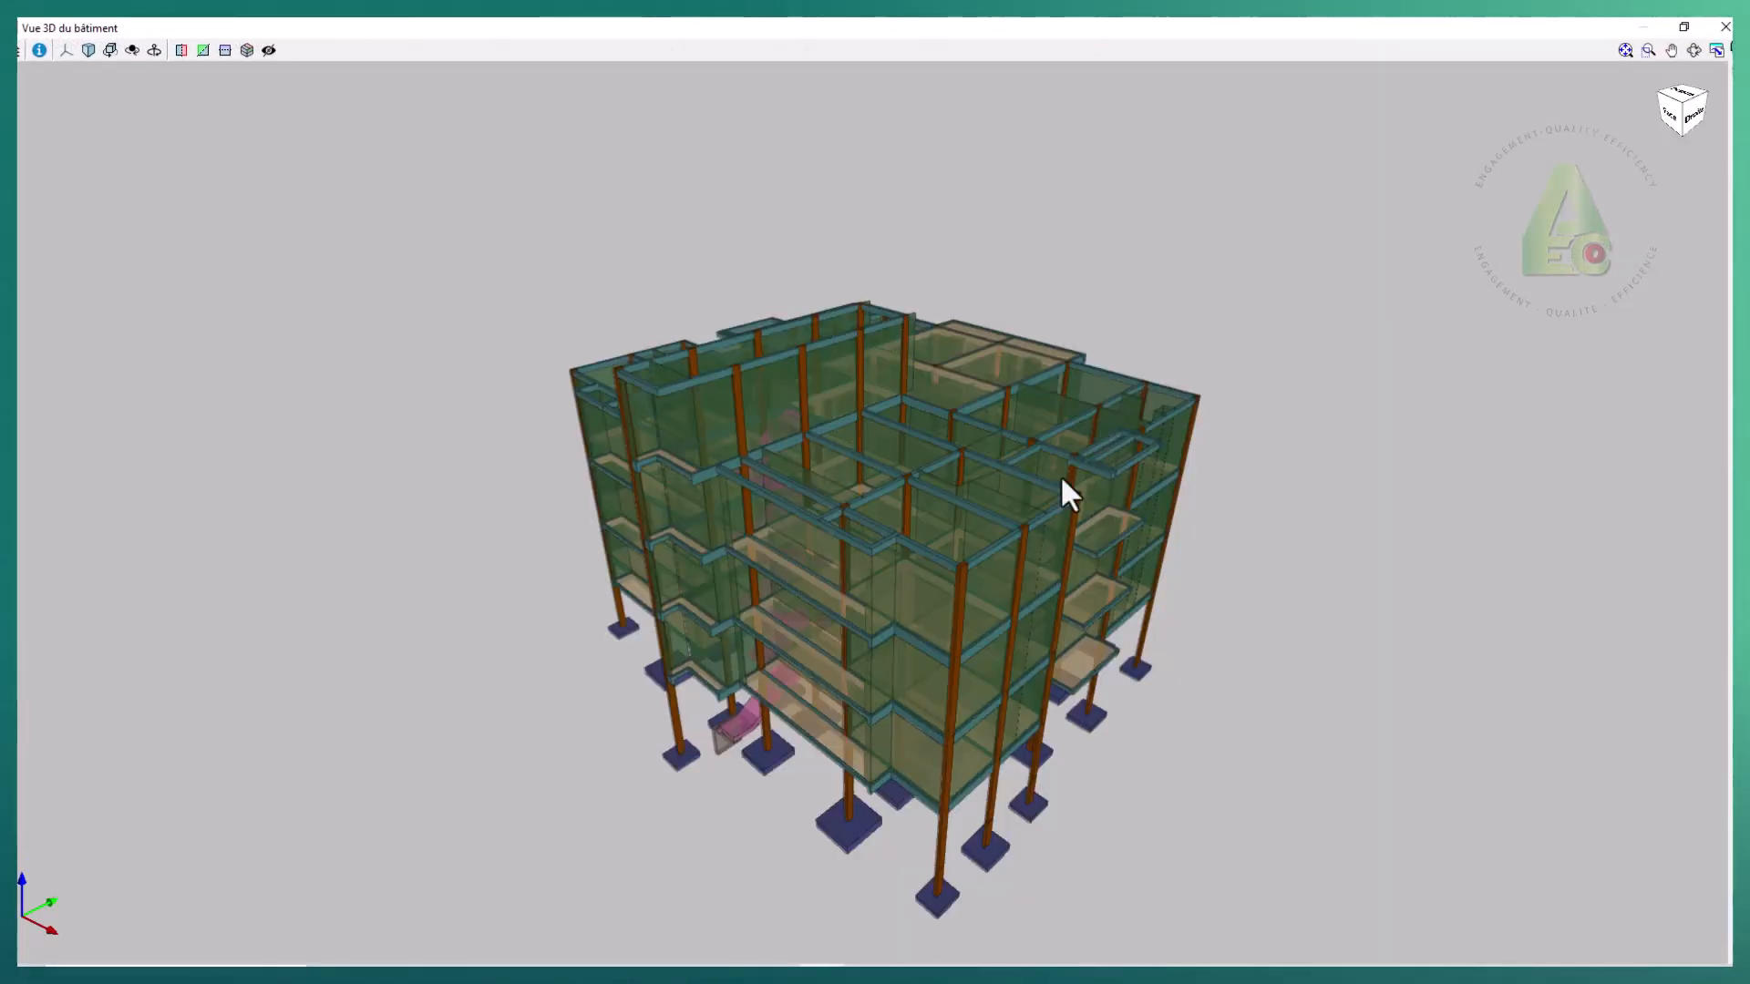
pyautogui.moveTo(825, 620); pyautogui.dragTo(1008, 640, button='middle')
pyautogui.scroll(3, 1157, 653)
pyautogui.scroll(10, 1008, 640)
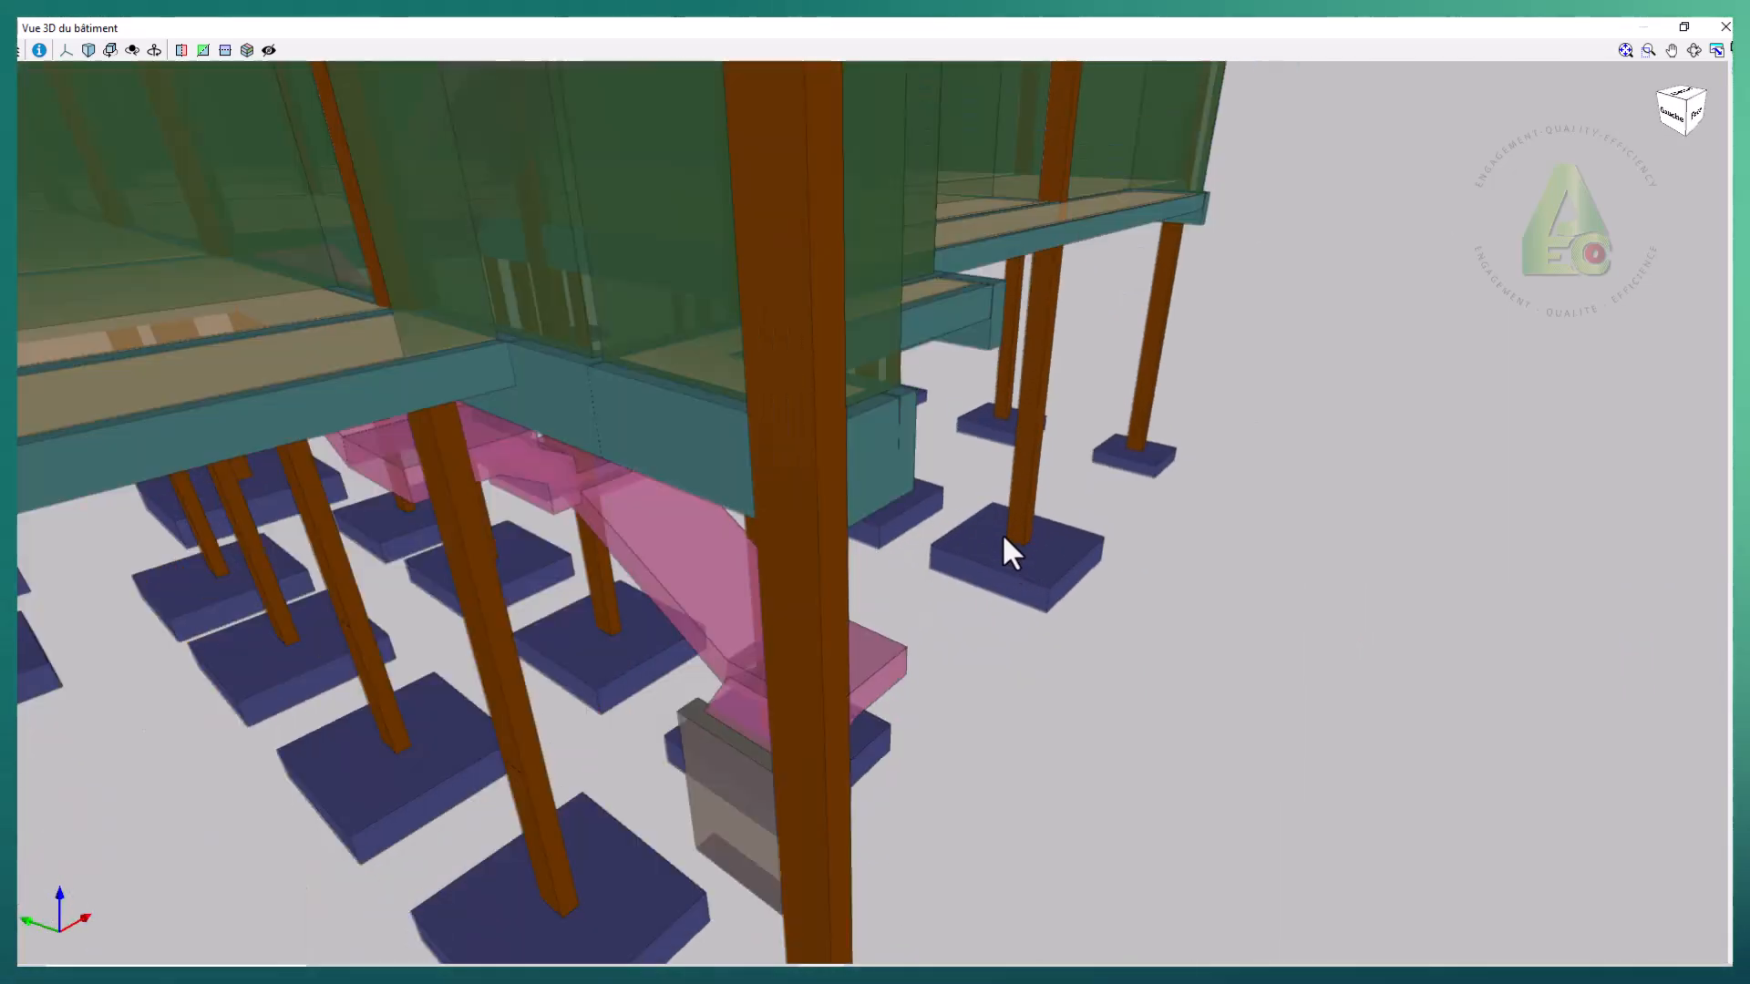
pyautogui.moveTo(1069, 406); pyautogui.dragTo(942, 415, button='middle')
pyautogui.scroll(-7, 1089, 365)
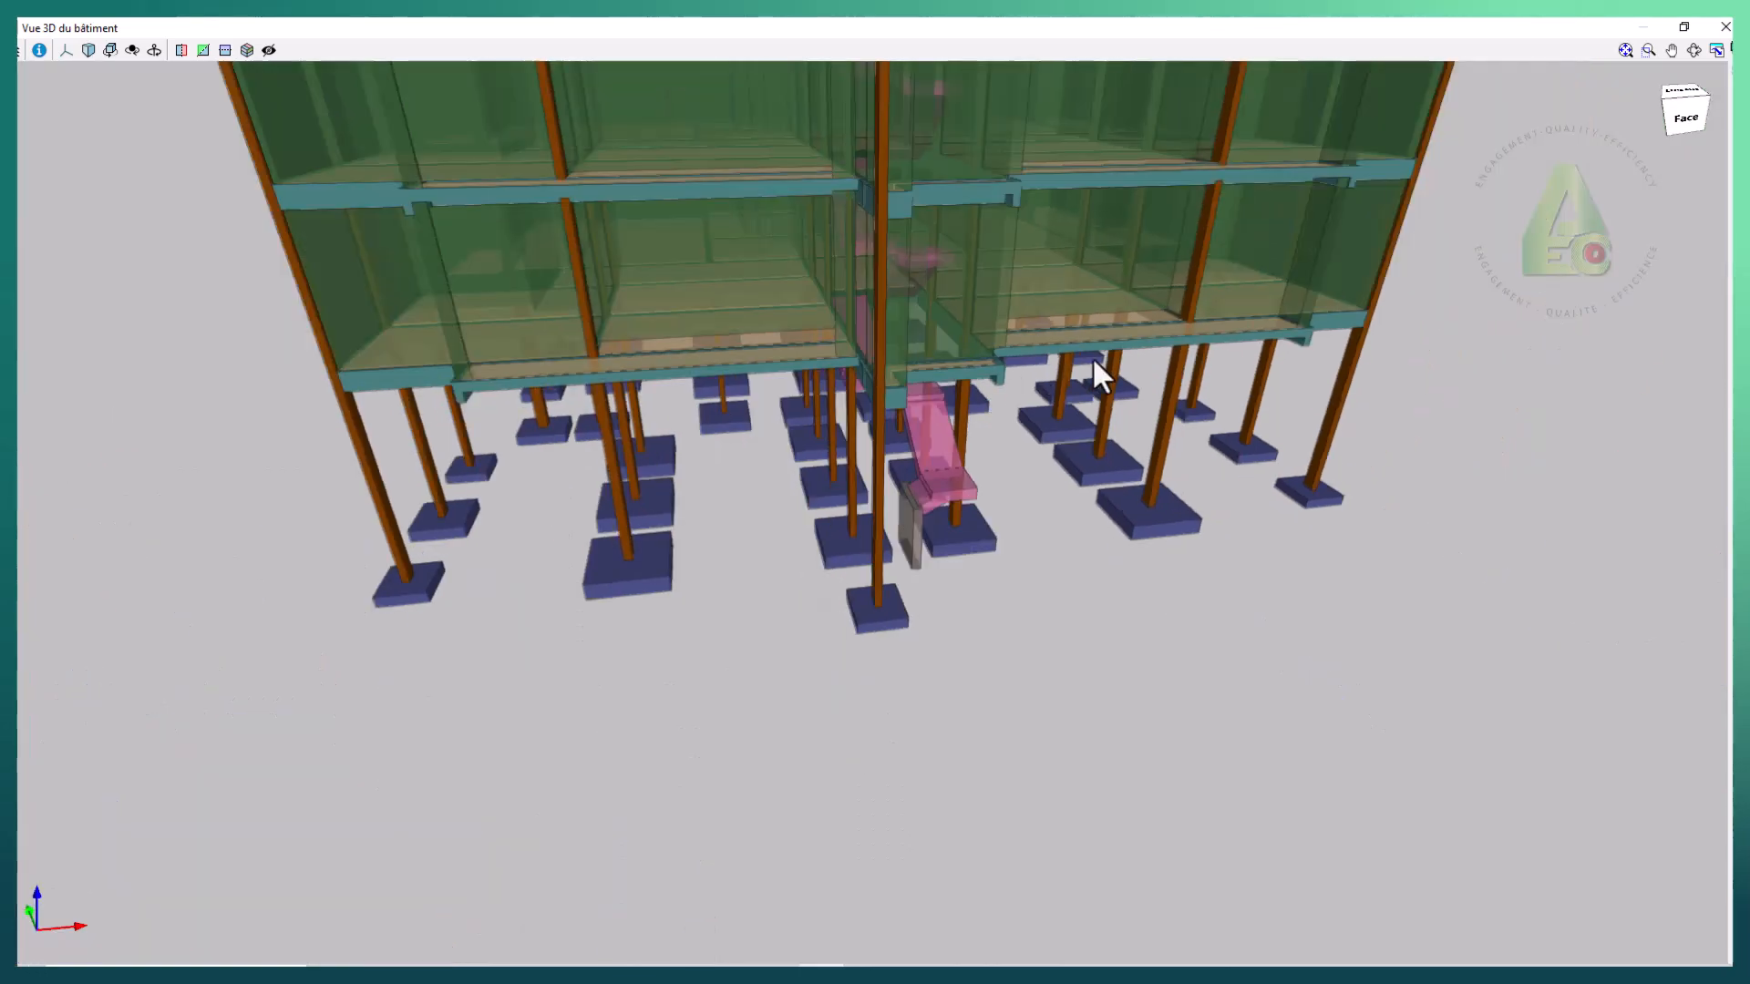
pyautogui.moveTo(1148, 342); pyautogui.dragTo(1160, 235, button='middle')
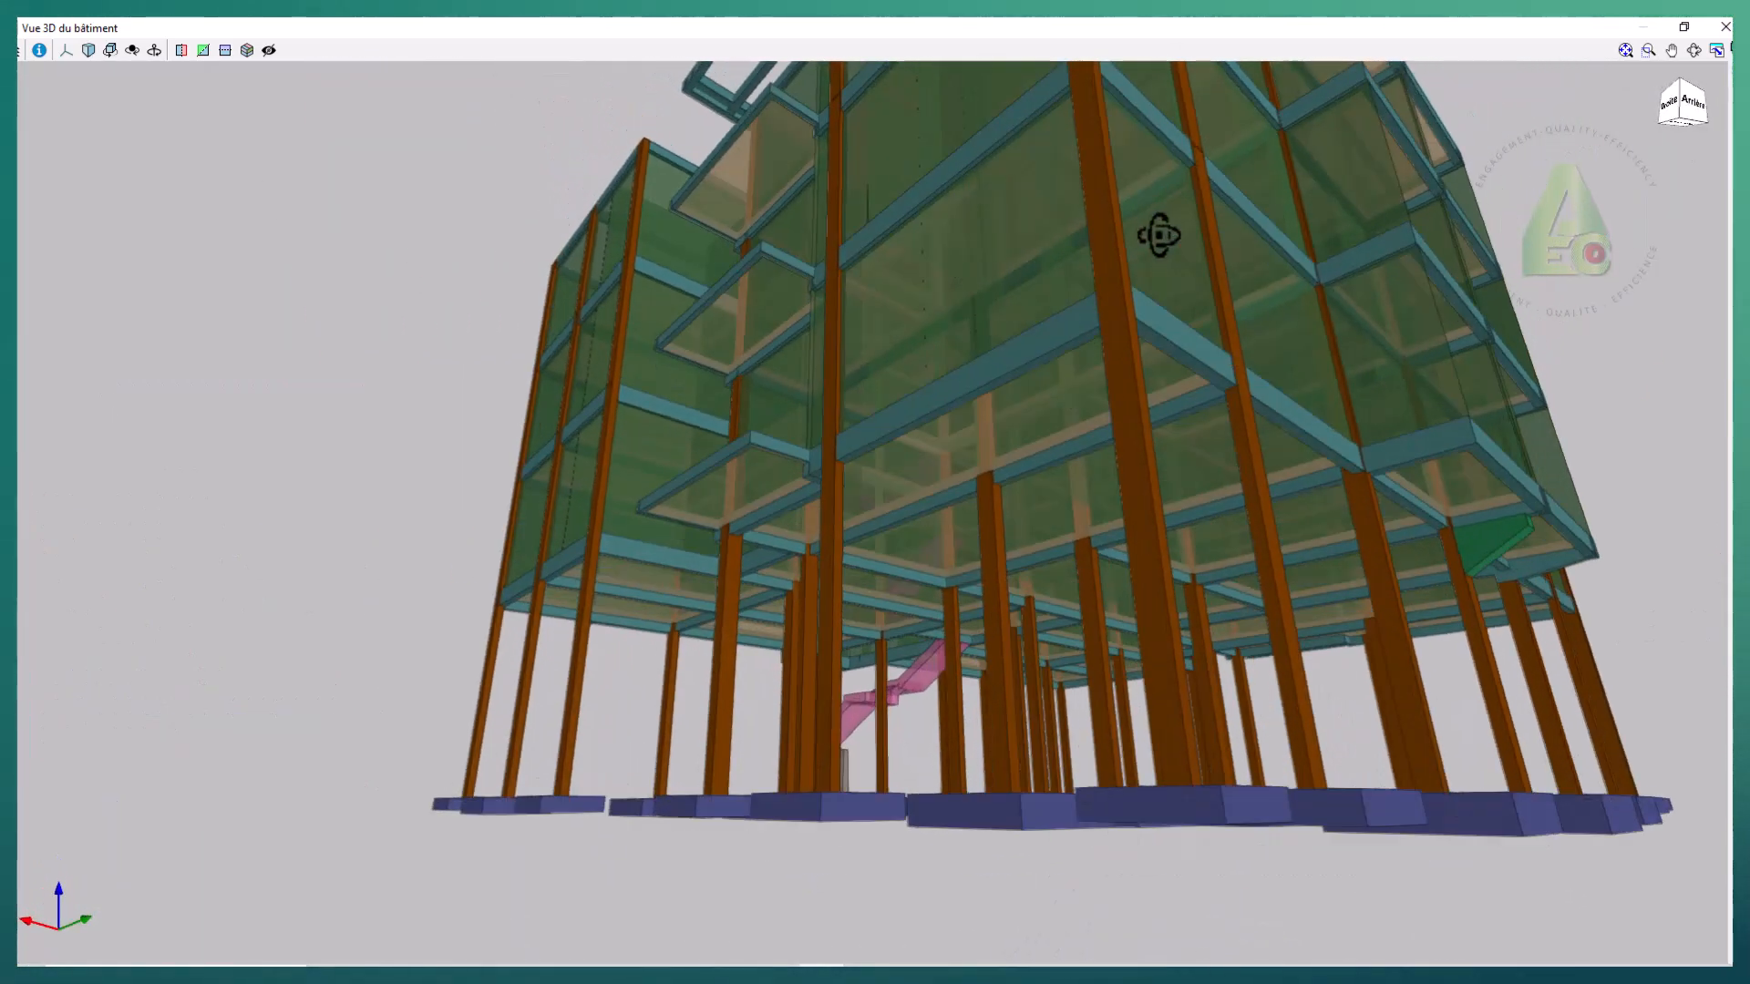
pyautogui.scroll(10, 1571, 505)
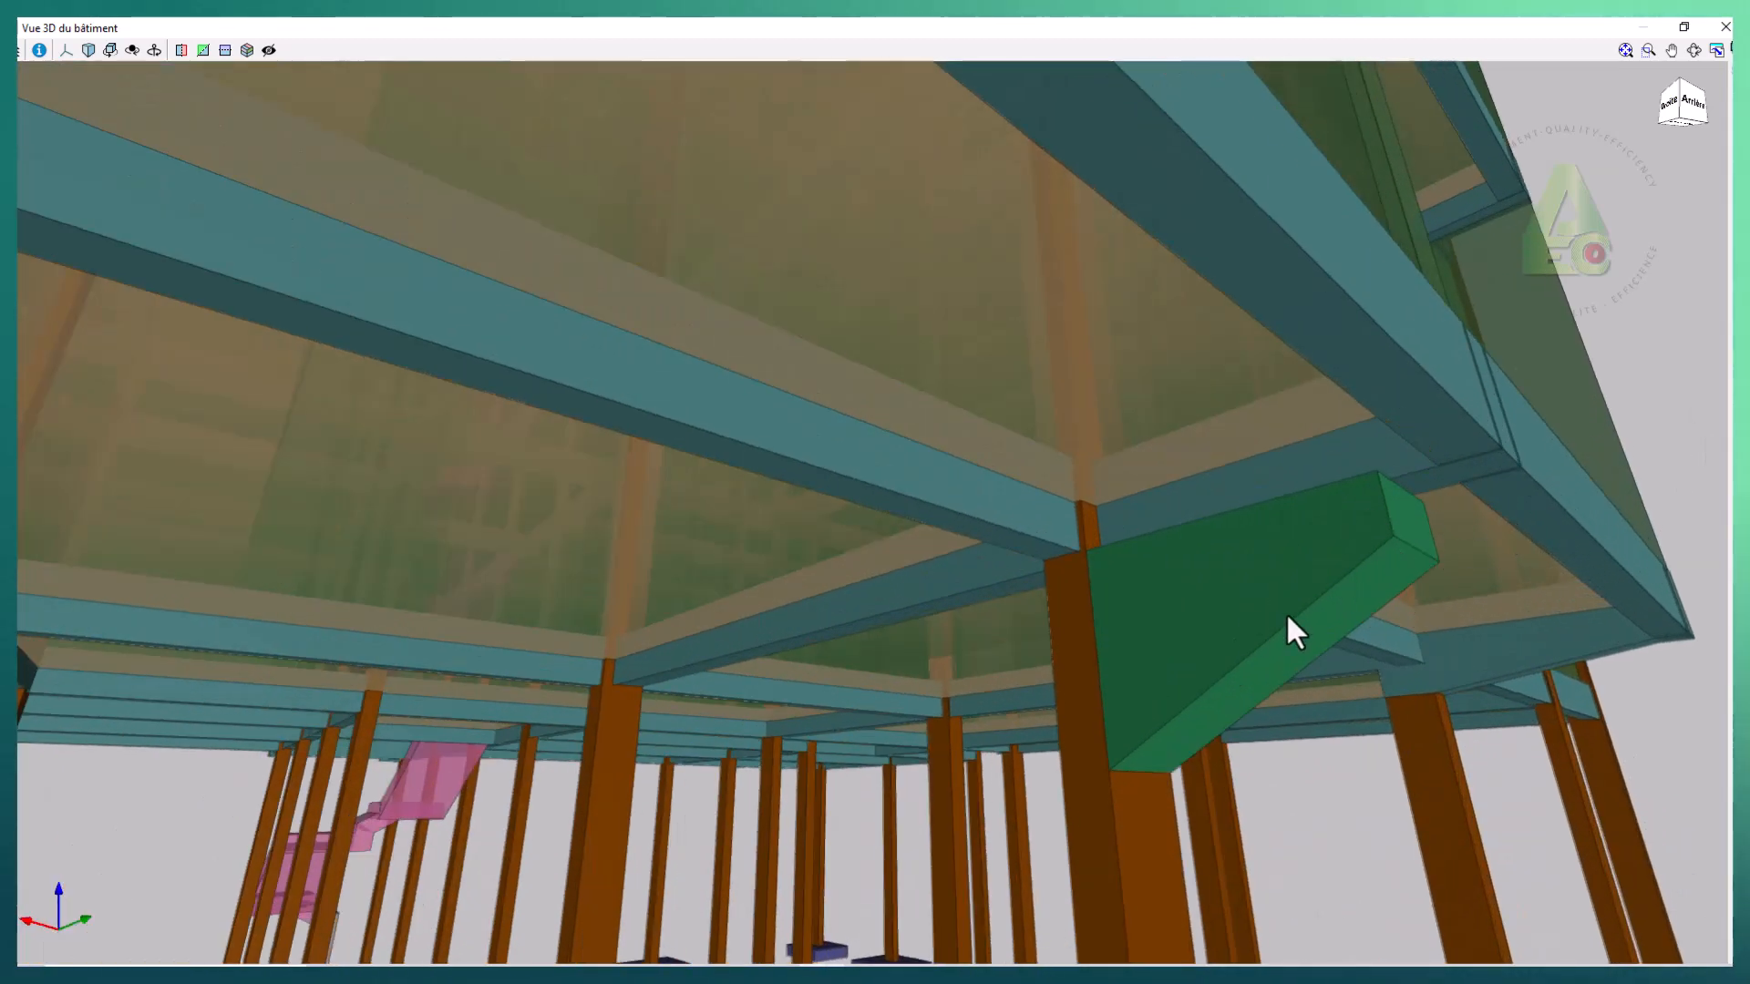
pyautogui.moveTo(1287, 612); pyautogui.dragTo(1253, 609)
# - Examine the variable-depth cantilever at P6 from several sides in the 3D view, comparing it with the neighbouring corbel
pyautogui.moveTo(1397, 614); pyautogui.dragTo(911, 499, button='middle')
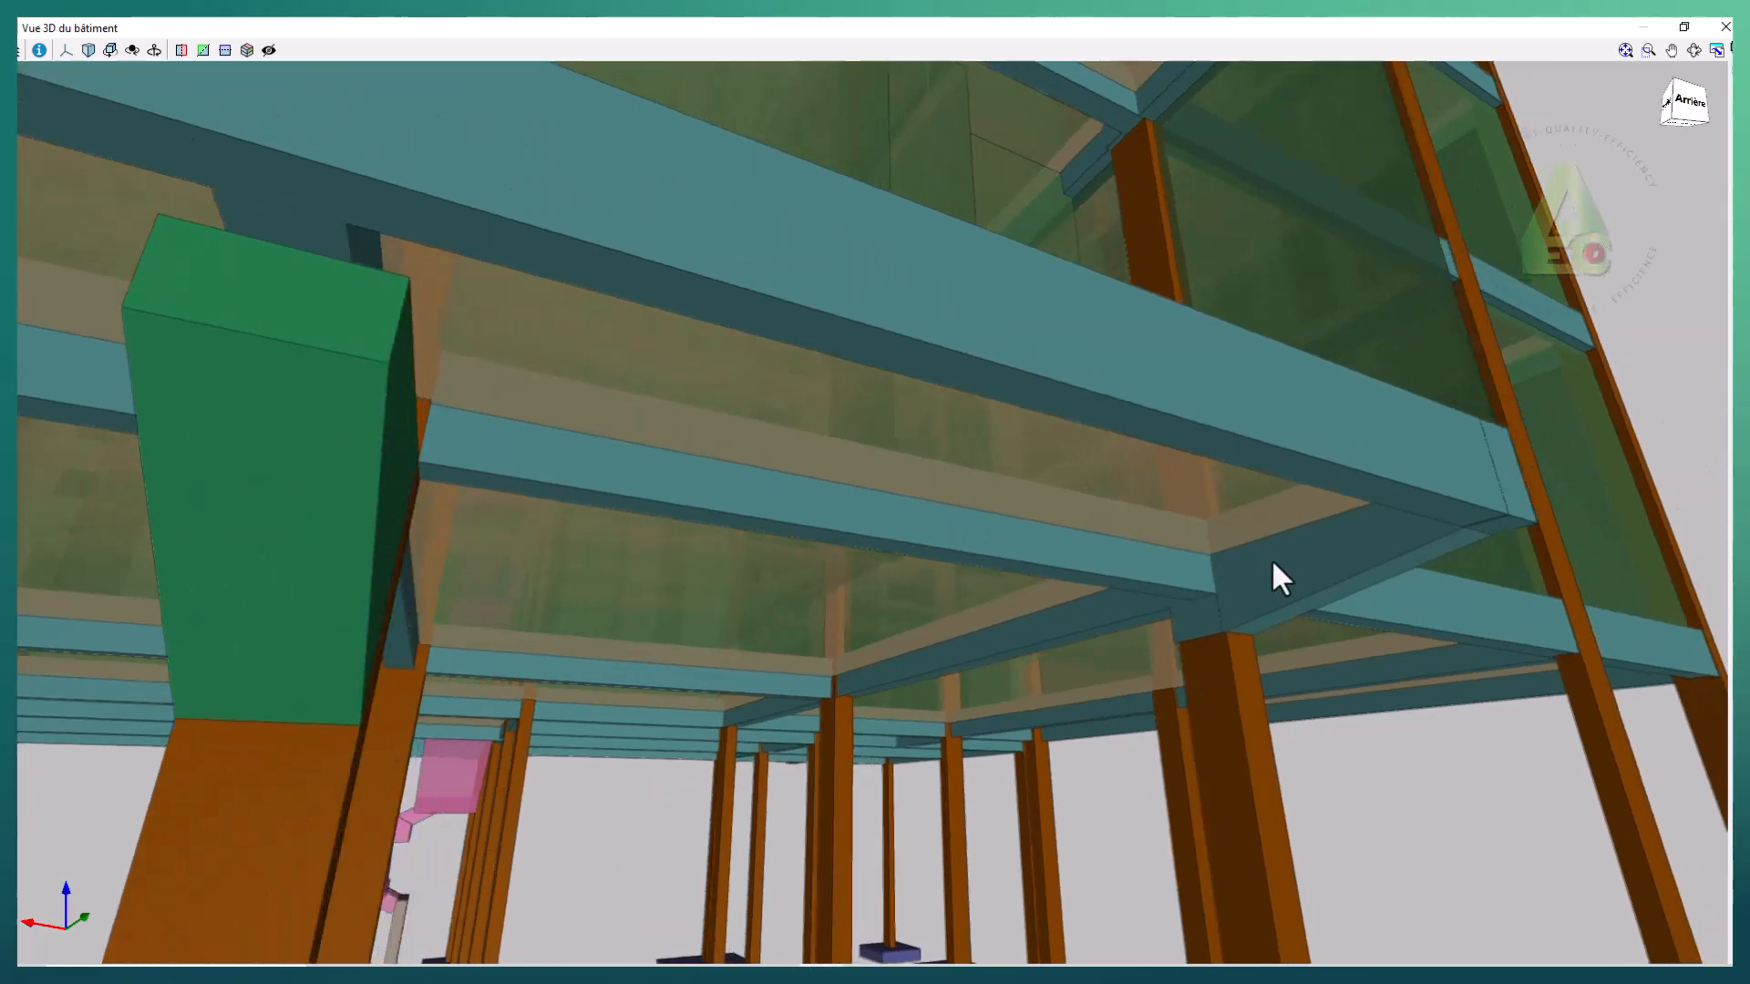
pyautogui.moveTo(1273, 556); pyautogui.dragTo(1221, 554, button='middle')
pyautogui.scroll(-5, 1222, 554)
pyautogui.moveTo(684, 501); pyautogui.dragTo(1337, 558, button='middle')
pyautogui.moveTo(1340, 563); pyautogui.dragTo(1089, 581)
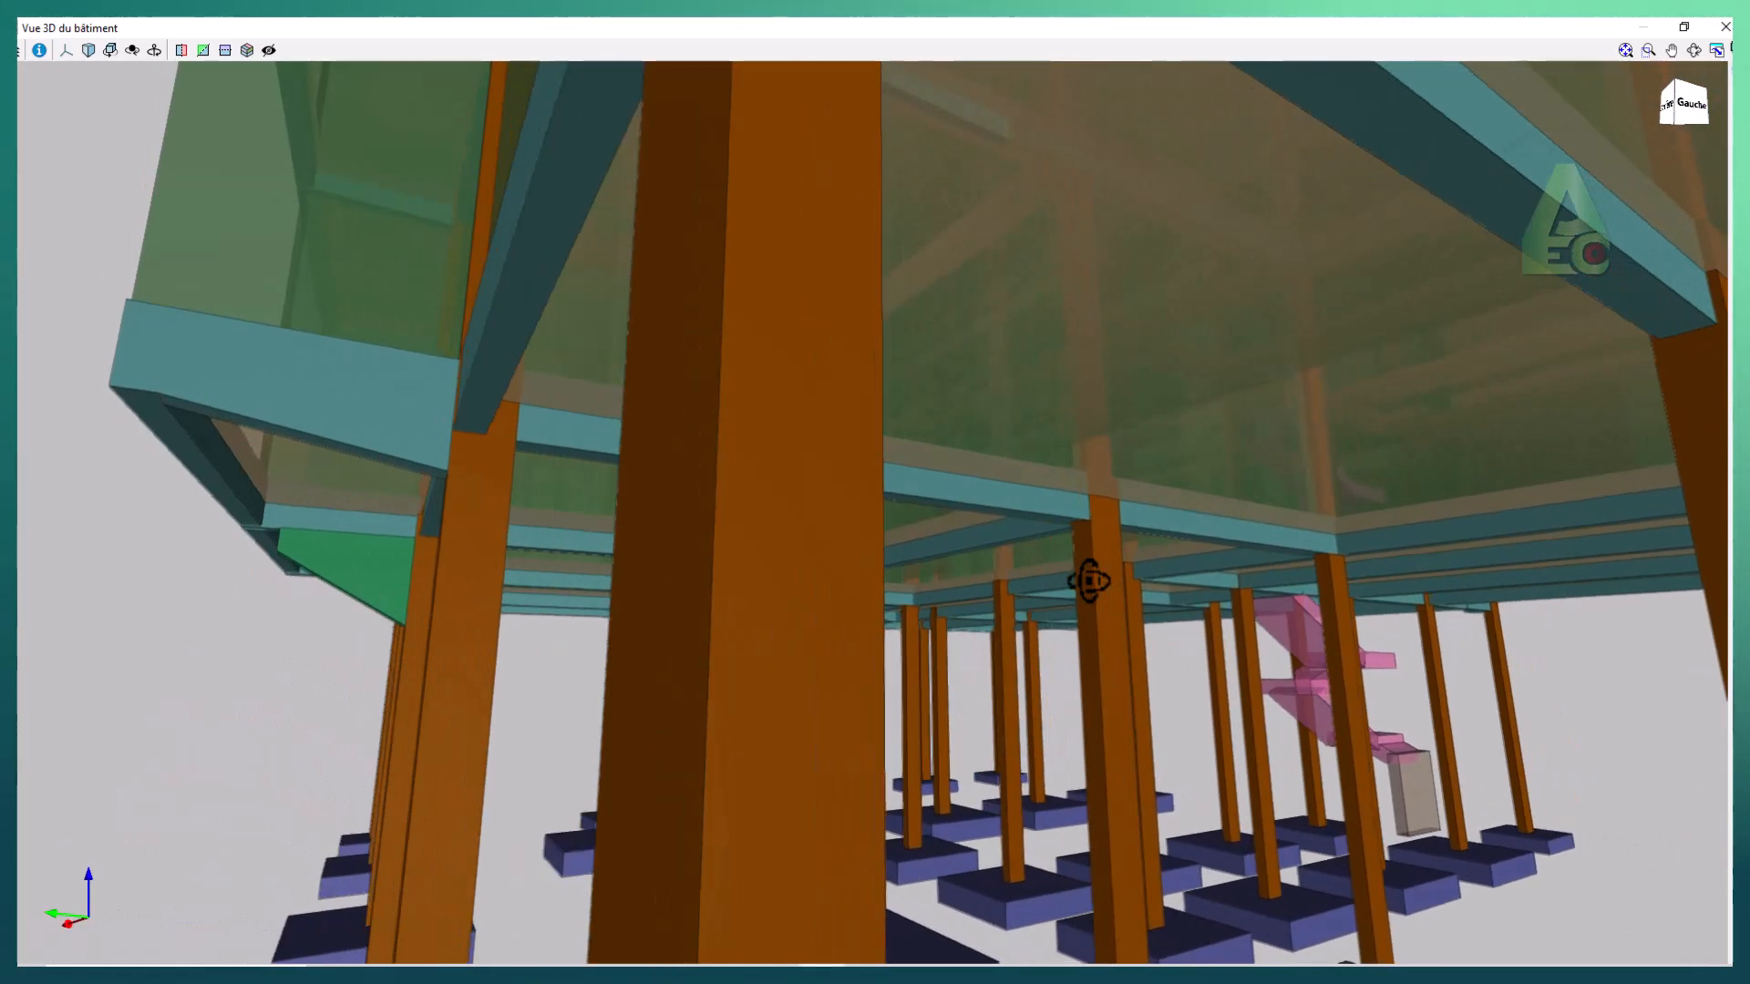
pyautogui.scroll(3, 288, 343)
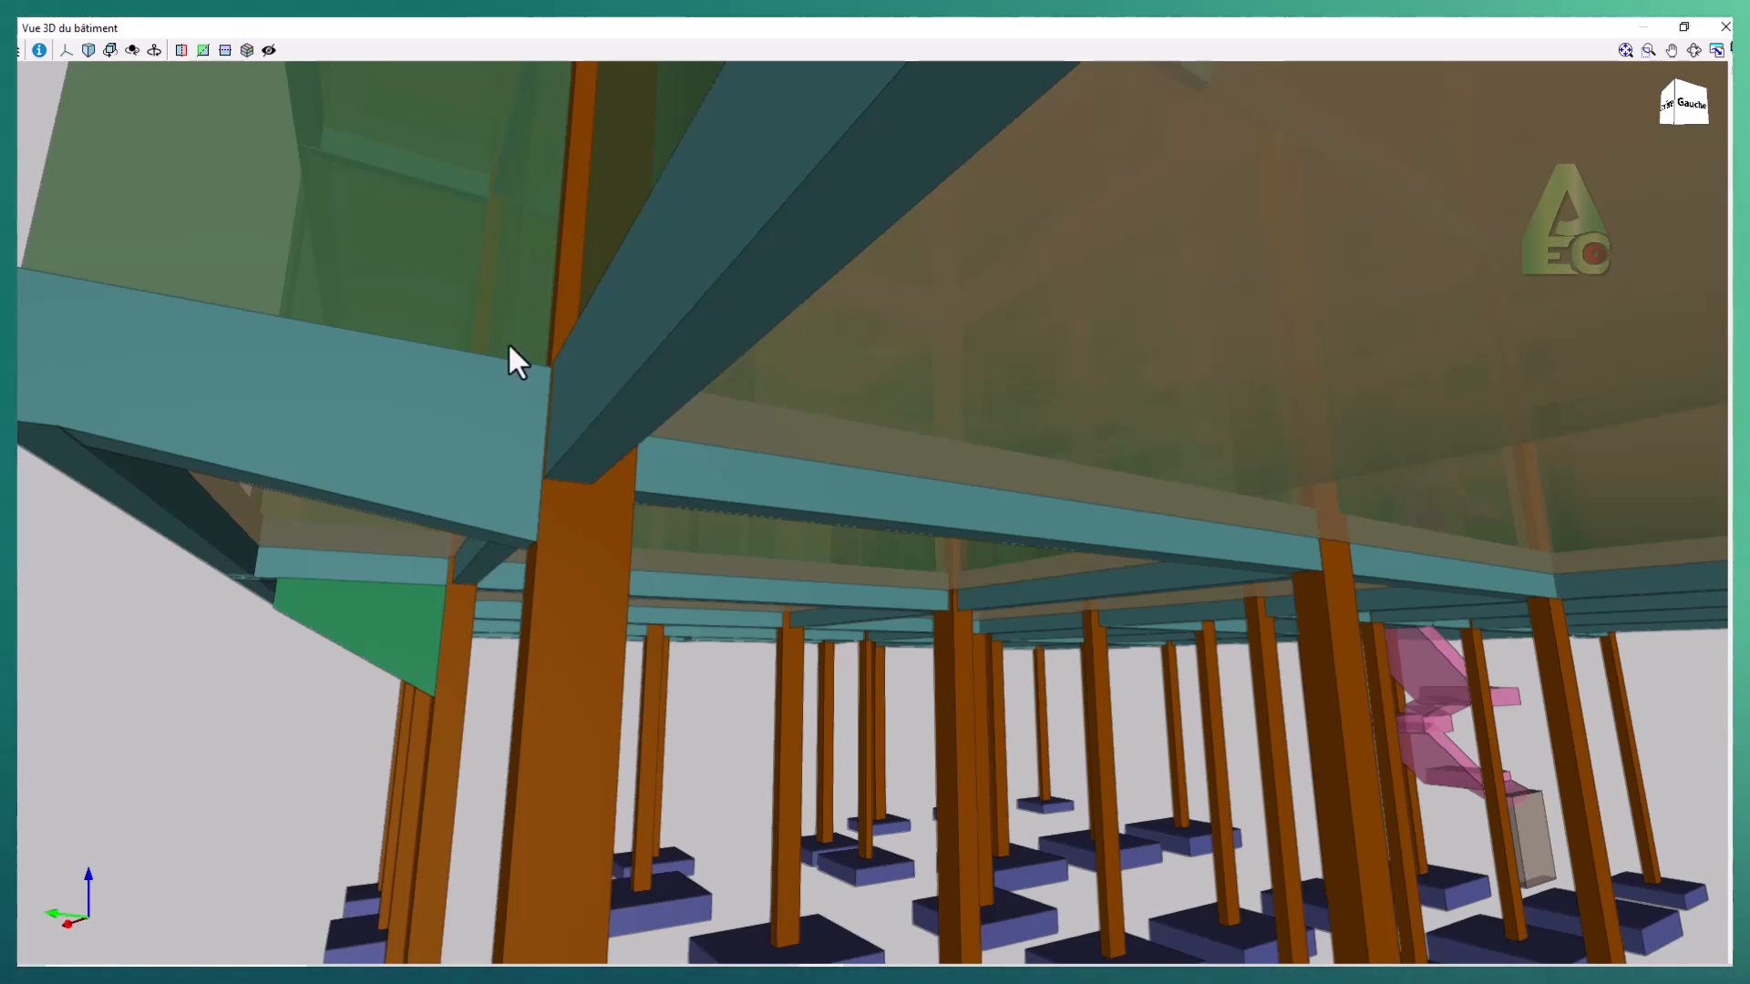
pyautogui.scroll(-4, 1323, 419)
pyautogui.moveTo(861, 408); pyautogui.dragTo(959, 443, button='middle')
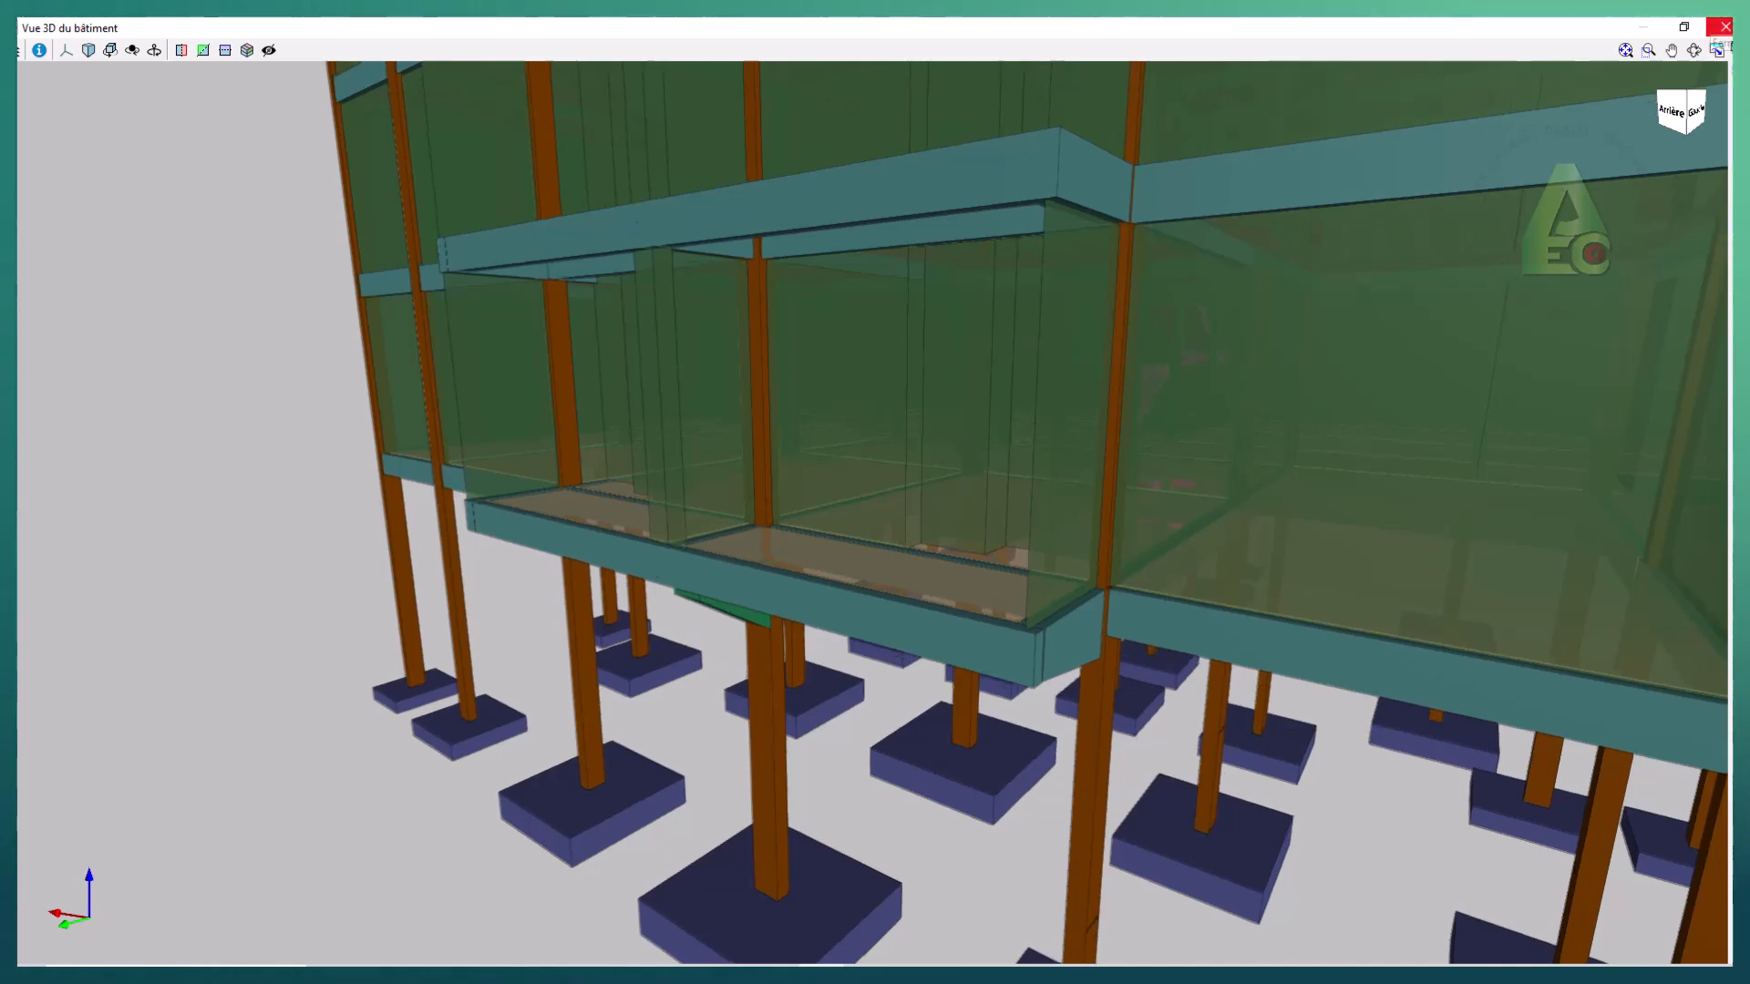